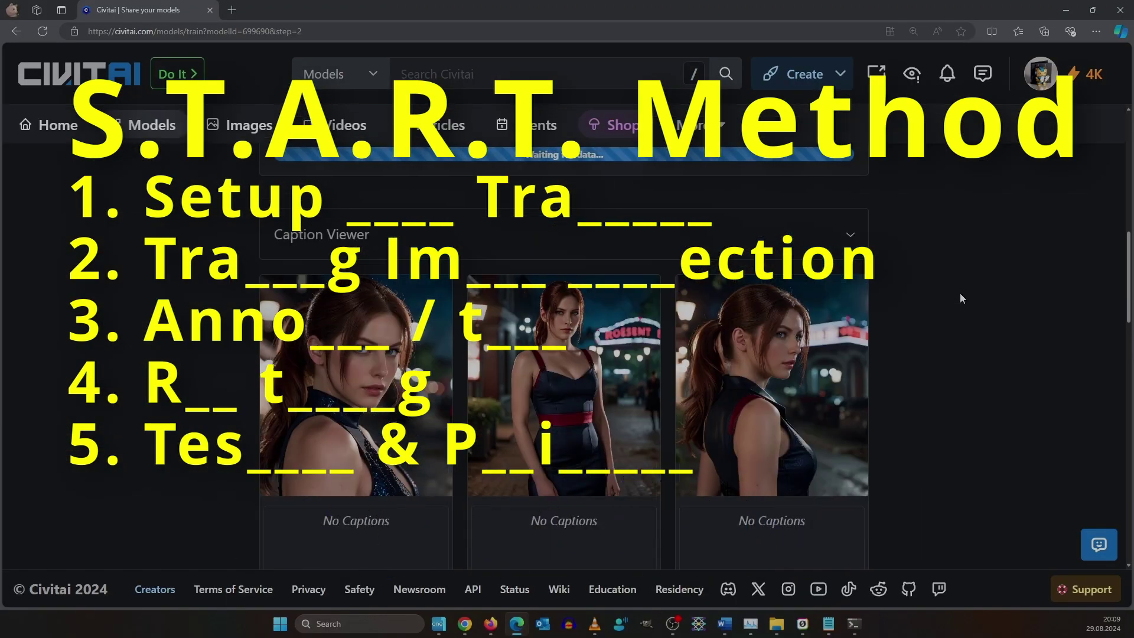
Step: Scroll through the CyberRealistic XL page and advance its sample-image carousel three times
{"action": "scroll", "coordinate": [959, 293], "scroll_direction": "down", "scroll_amount": 1}
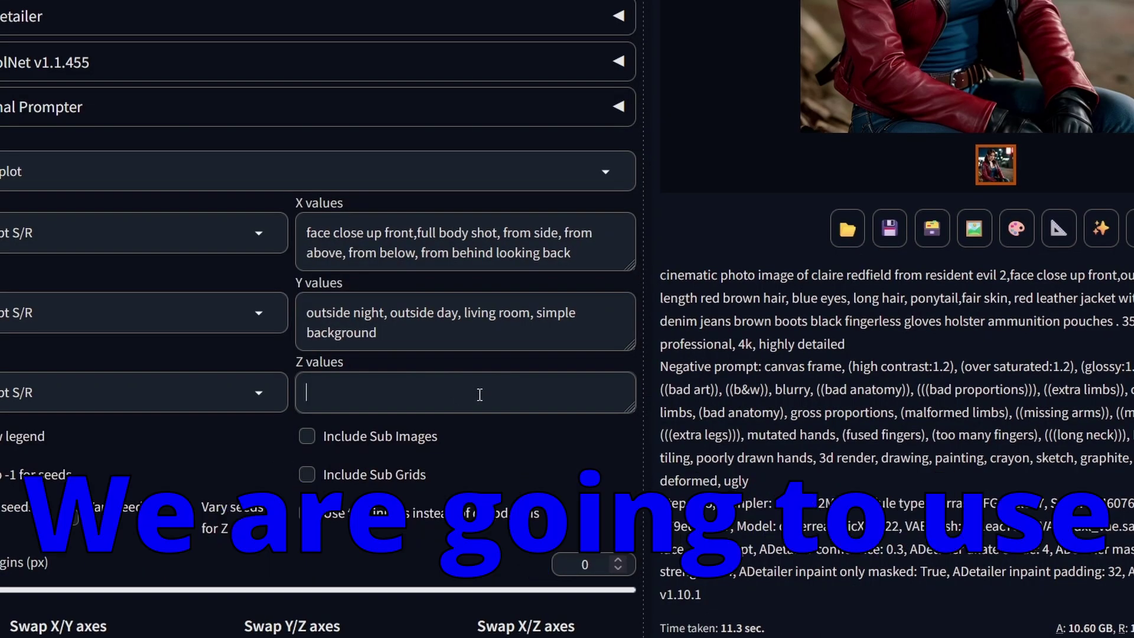
{"action": "type", "text": "red leather jacket with white accents  black undershirt denim jeans brown boots black fingerless gloves holster ammunition pouches, black elegant evening dress,jogging suit"}
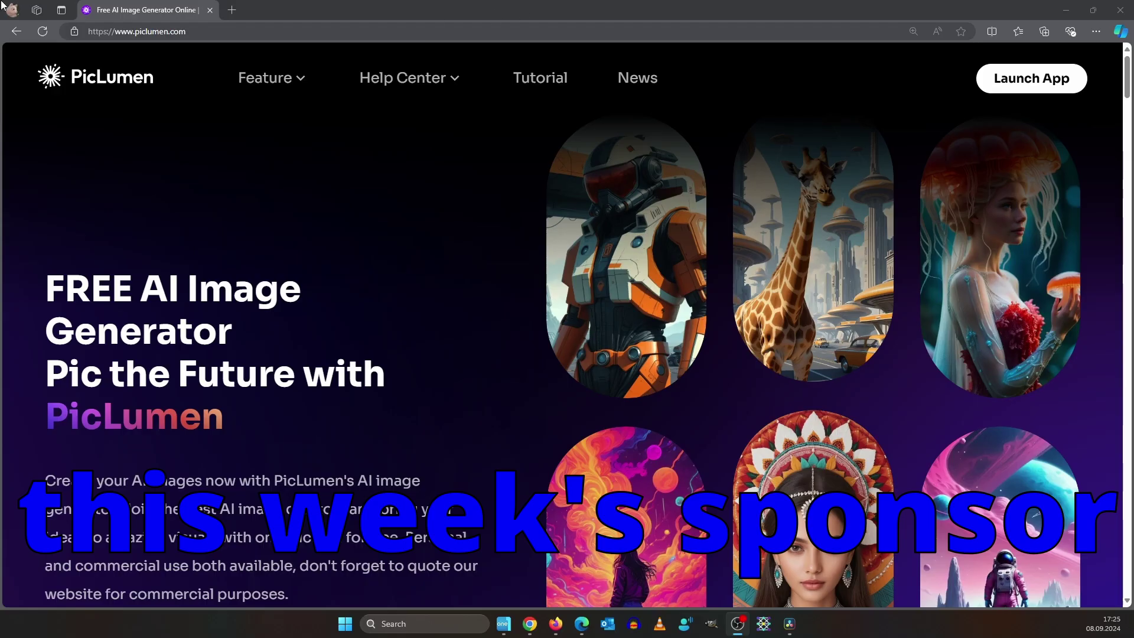
{"action": "scroll", "coordinate": [472, 293], "scroll_direction": "down", "scroll_amount": 10}
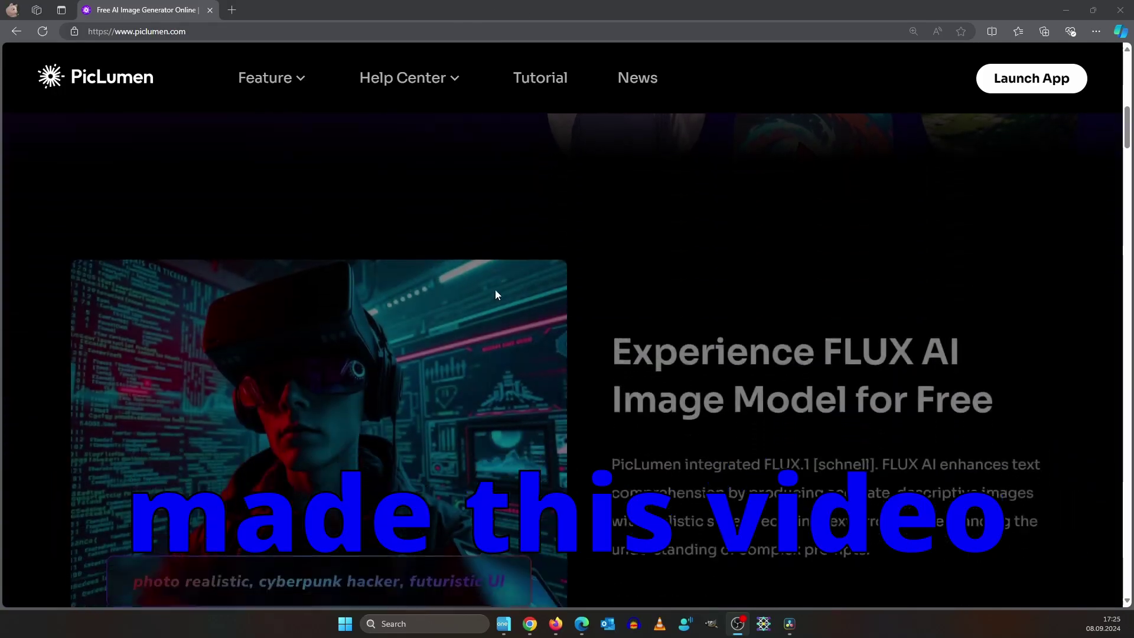
{"action": "scroll", "coordinate": [565, 271], "scroll_direction": "down", "scroll_amount": 5}
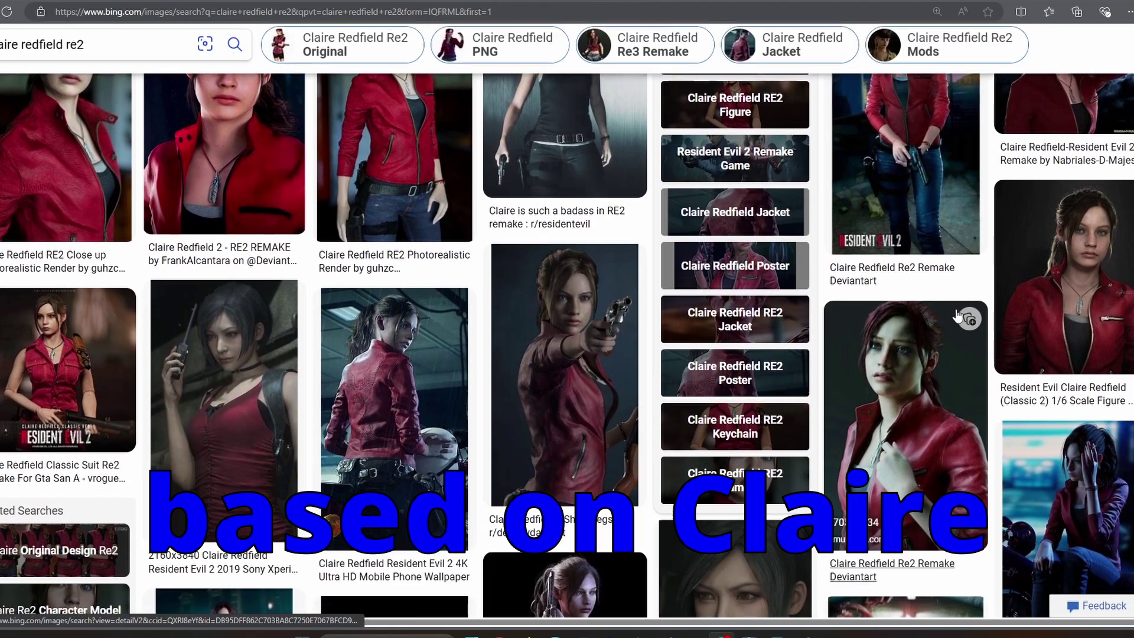
{"action": "scroll", "coordinate": [958, 315], "scroll_direction": "down", "scroll_amount": 8}
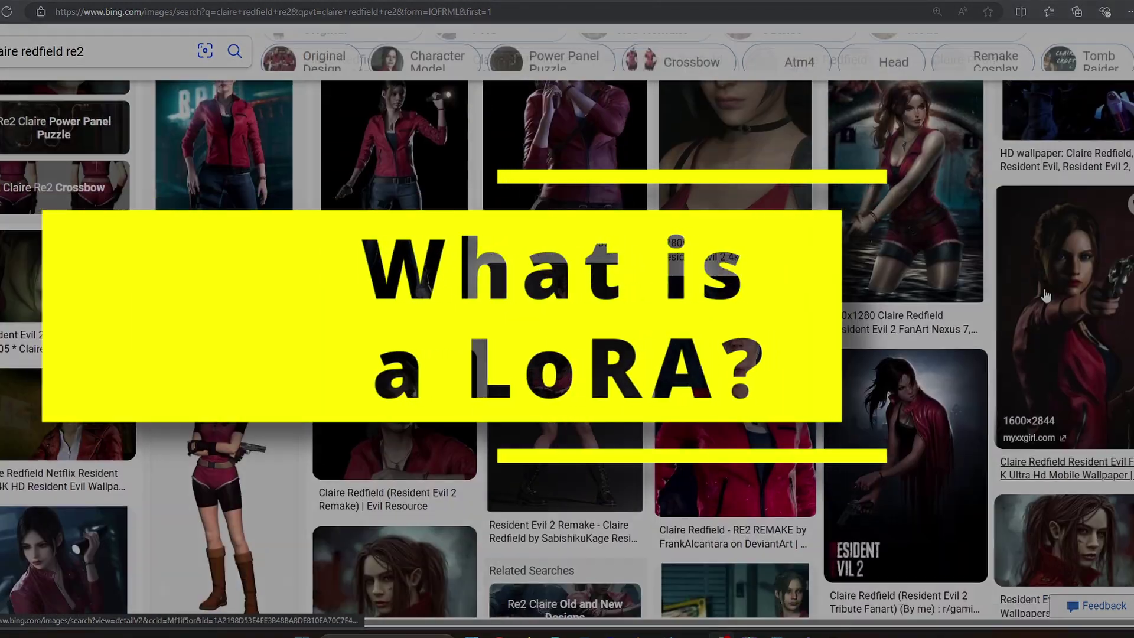
{"action": "scroll", "coordinate": [1045, 295], "scroll_direction": "down", "scroll_amount": 6}
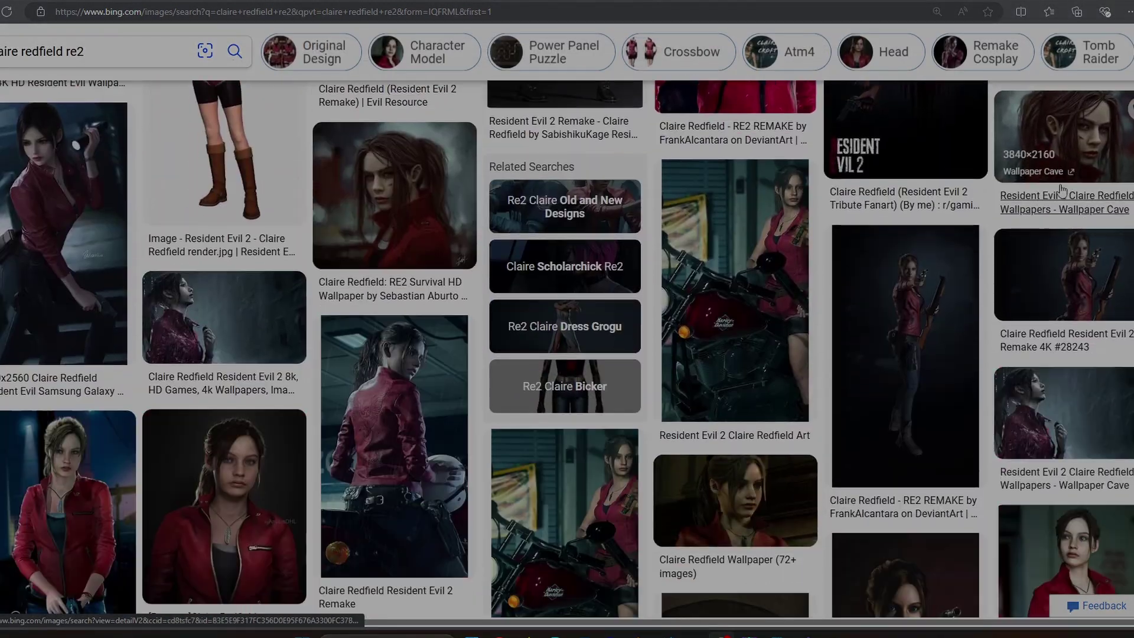
{"action": "scroll", "coordinate": [1061, 190], "scroll_direction": "down", "scroll_amount": 15}
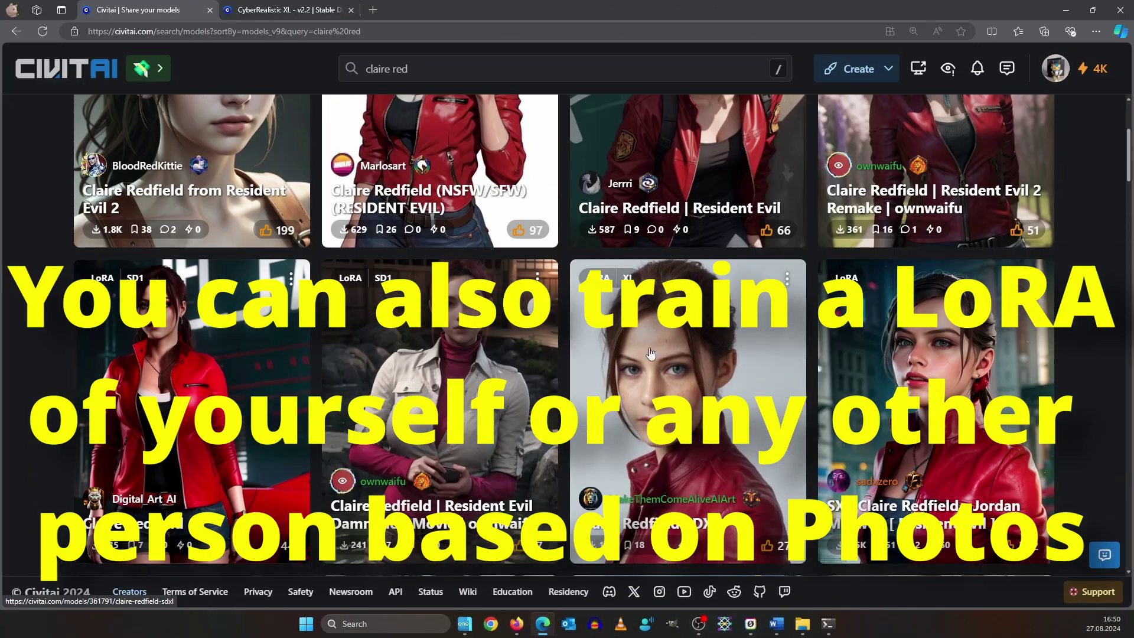
{"action": "scroll", "coordinate": [757, 366], "scroll_direction": "up", "scroll_amount": 4}
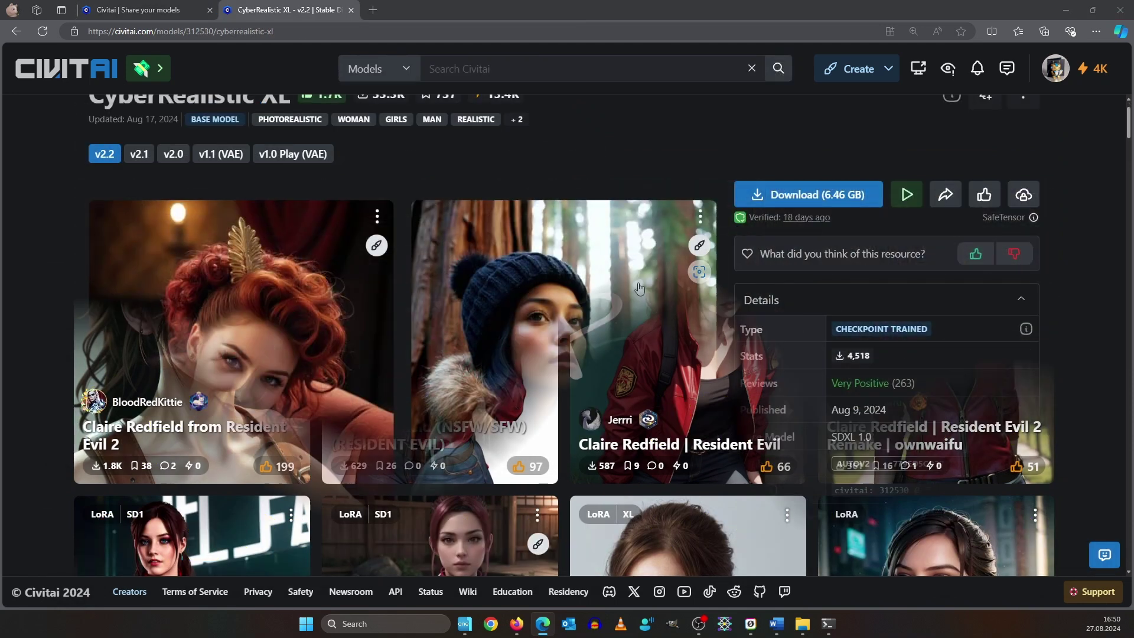
{"action": "scroll", "coordinate": [647, 392], "scroll_direction": "up", "scroll_amount": 2}
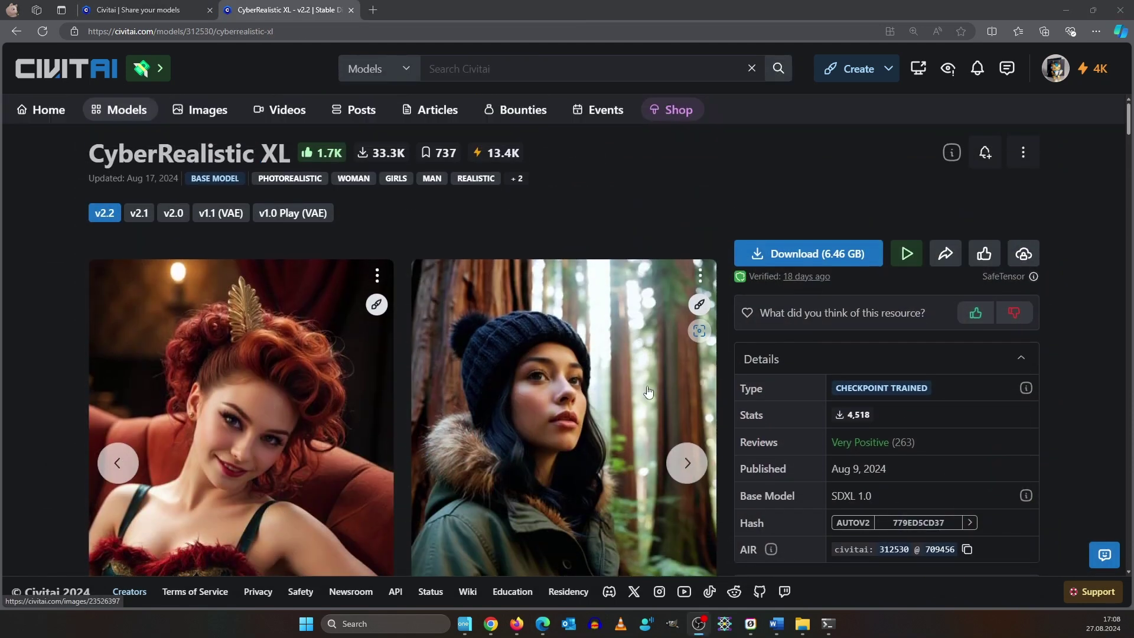
{"action": "left_click", "coordinate": [686, 466]}
{"action": "left_click", "coordinate": [687, 467]}
{"action": "left_click", "coordinate": [688, 467]}
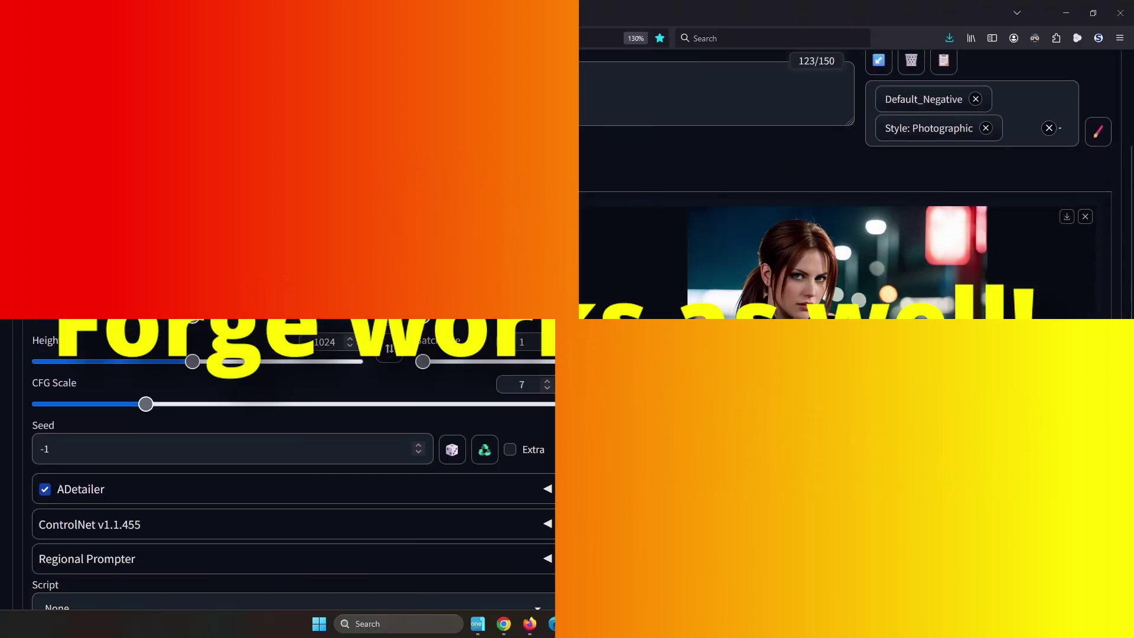
Step: Choose the X/Y/Z plot script
{"action": "scroll", "coordinate": [452, 192], "scroll_direction": "down", "scroll_amount": 2}
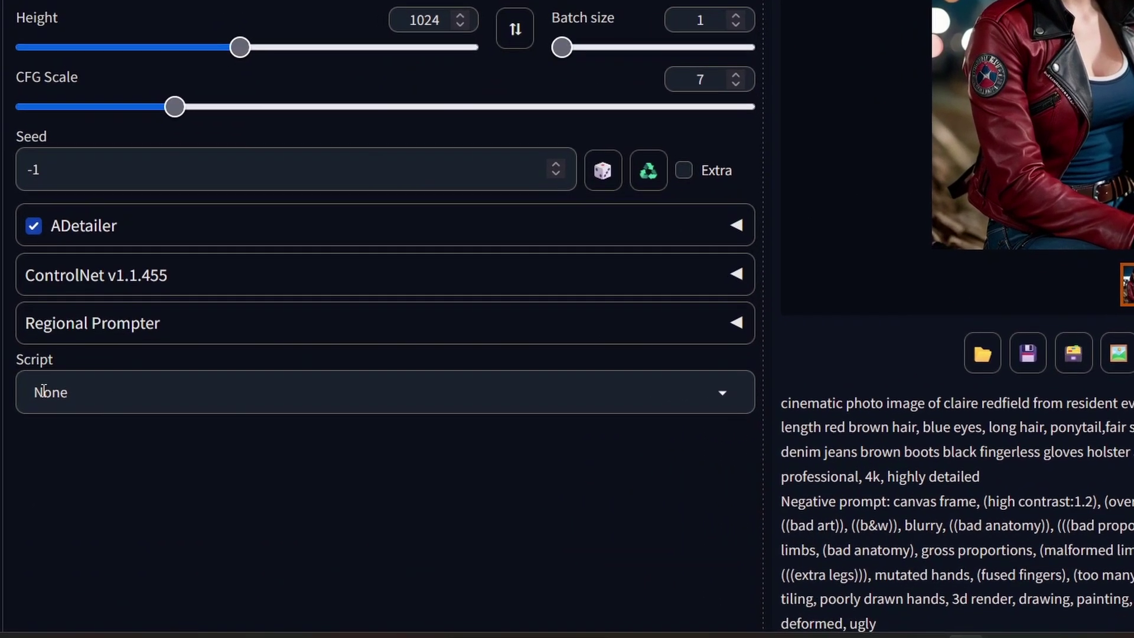
{"action": "left_click", "coordinate": [92, 524]}
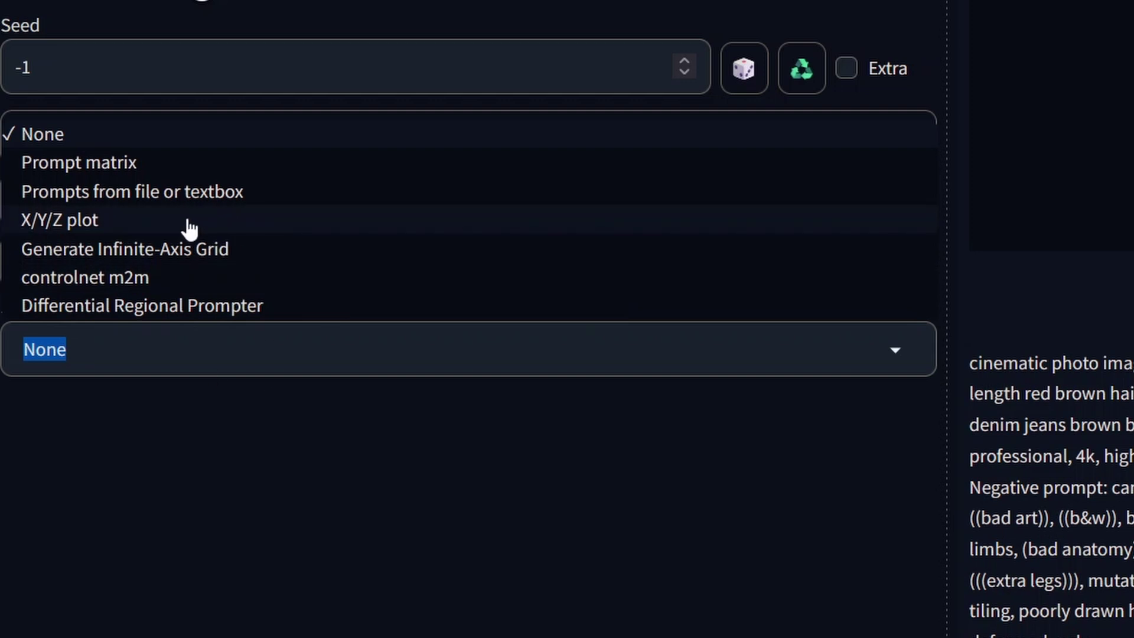
{"action": "left_click", "coordinate": [188, 223]}
Step: Set the X, Y and Z axis types all to Prompt S/R
{"action": "scroll", "coordinate": [188, 223], "scroll_direction": "down", "scroll_amount": 1}
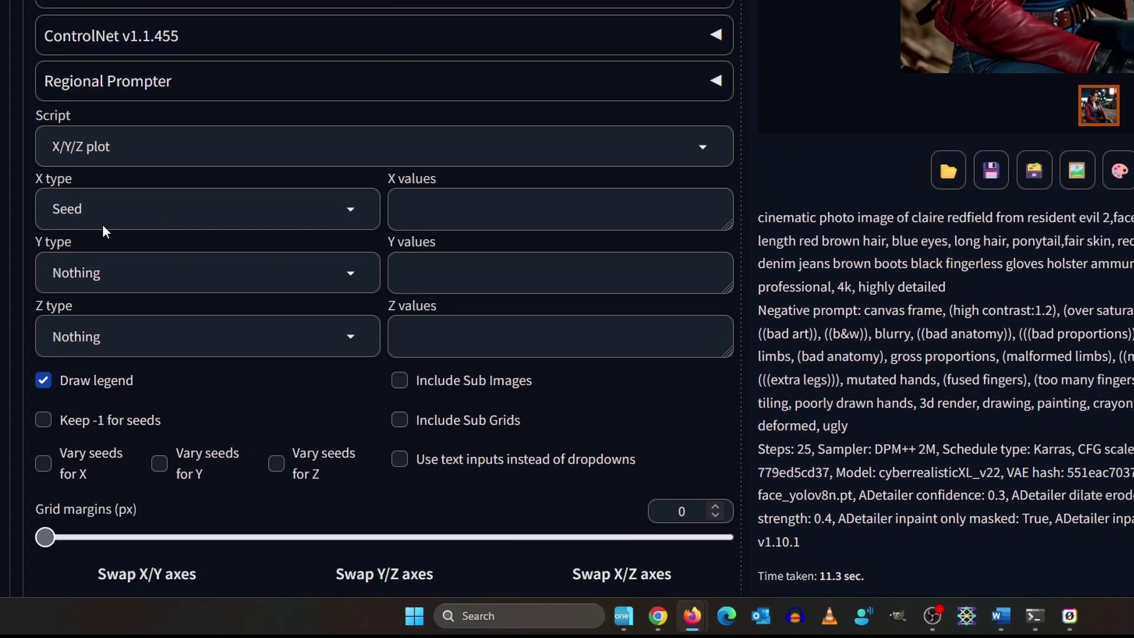
{"action": "left_click", "coordinate": [121, 400]}
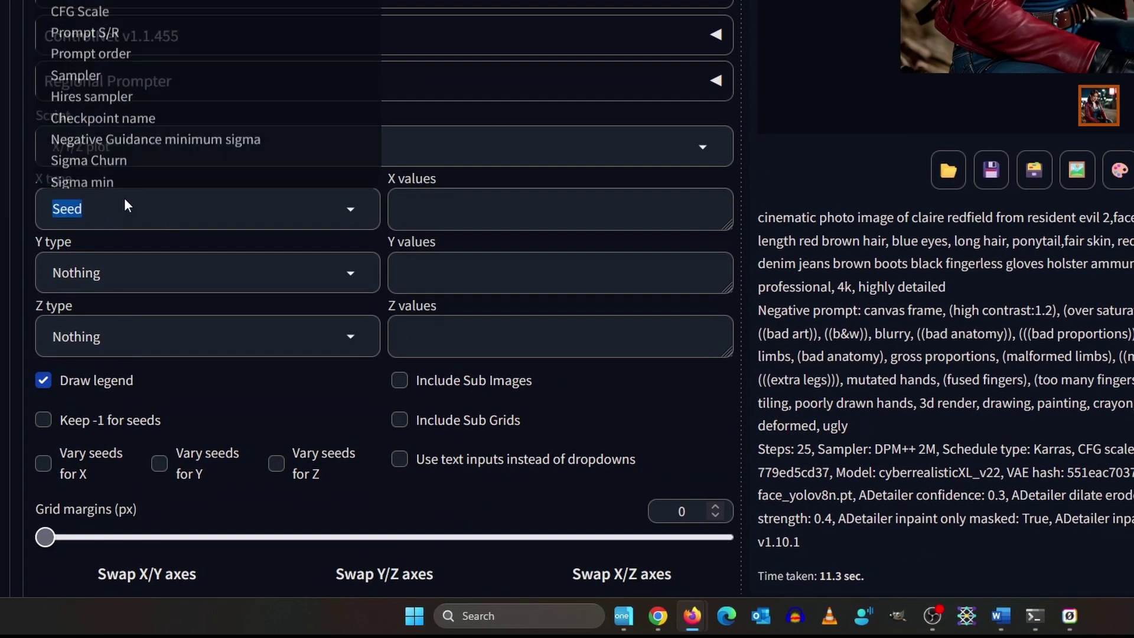
{"action": "left_click", "coordinate": [155, 32]}
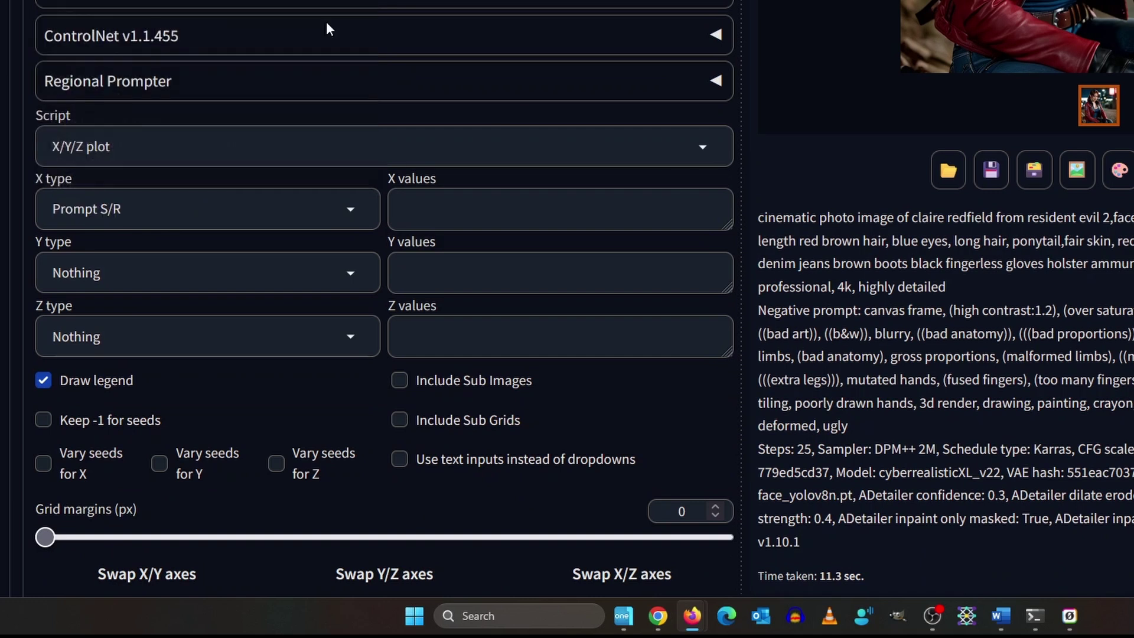
{"action": "left_click", "coordinate": [108, 264]}
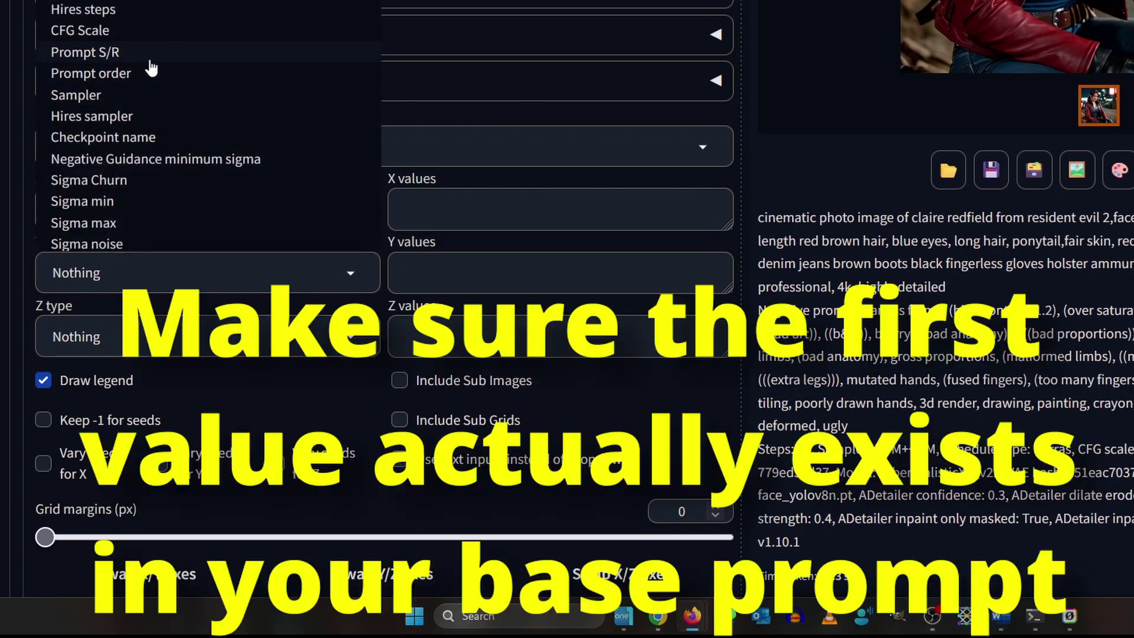
{"action": "left_click", "coordinate": [149, 59]}
{"action": "left_click", "coordinate": [107, 341]}
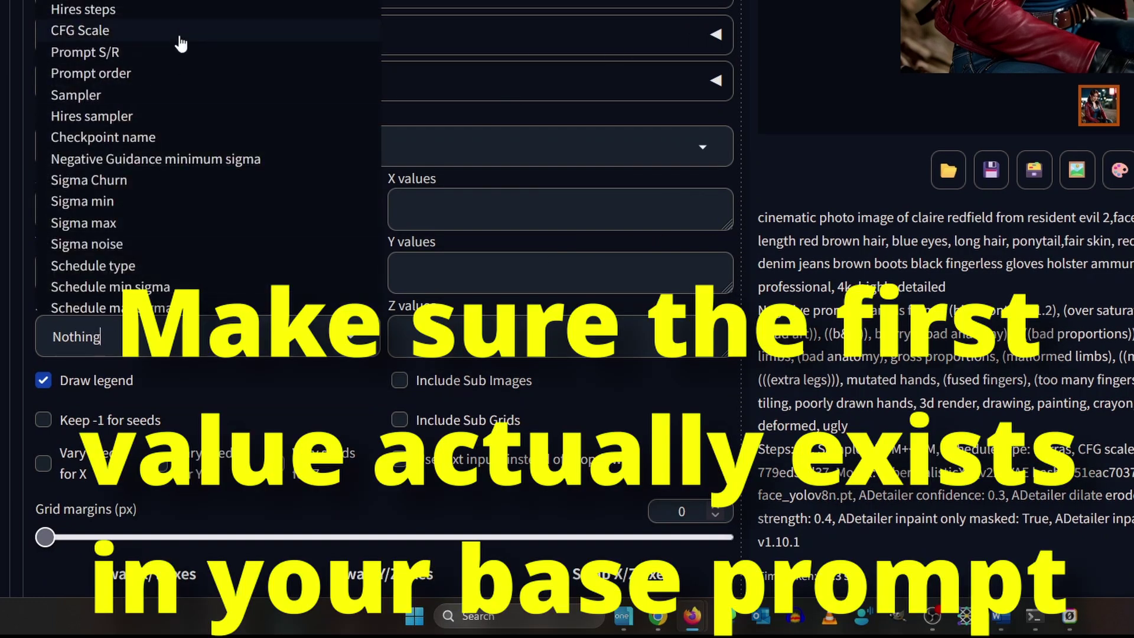
{"action": "left_click", "coordinate": [154, 51]}
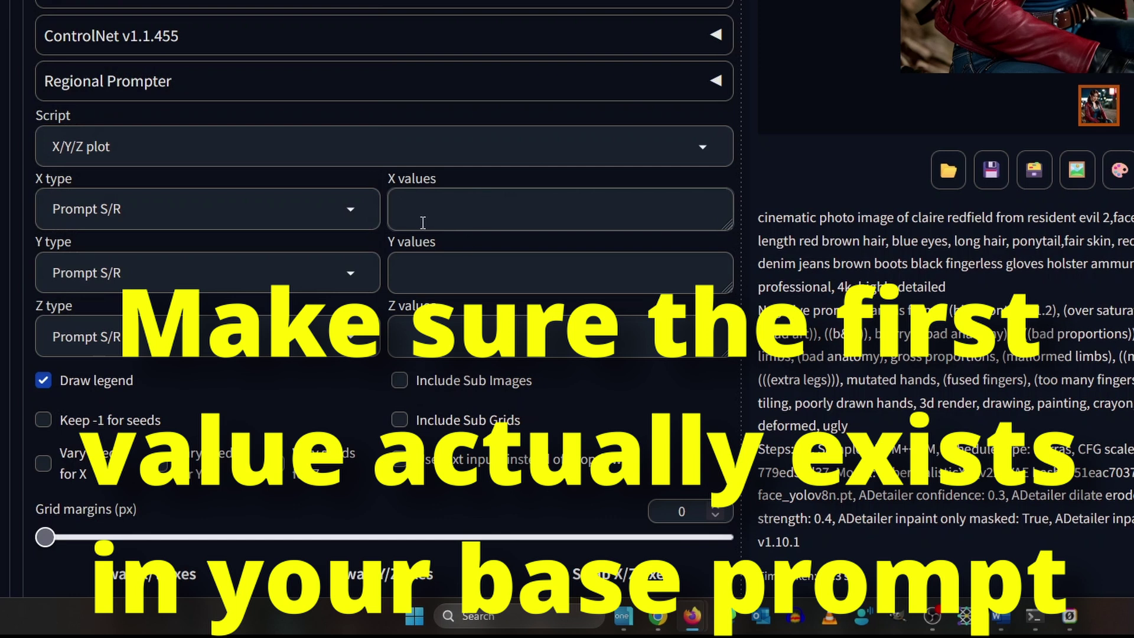
{"action": "scroll", "coordinate": [166, 393], "scroll_direction": "up", "scroll_amount": 2}
{"action": "left_click", "coordinate": [425, 304]}
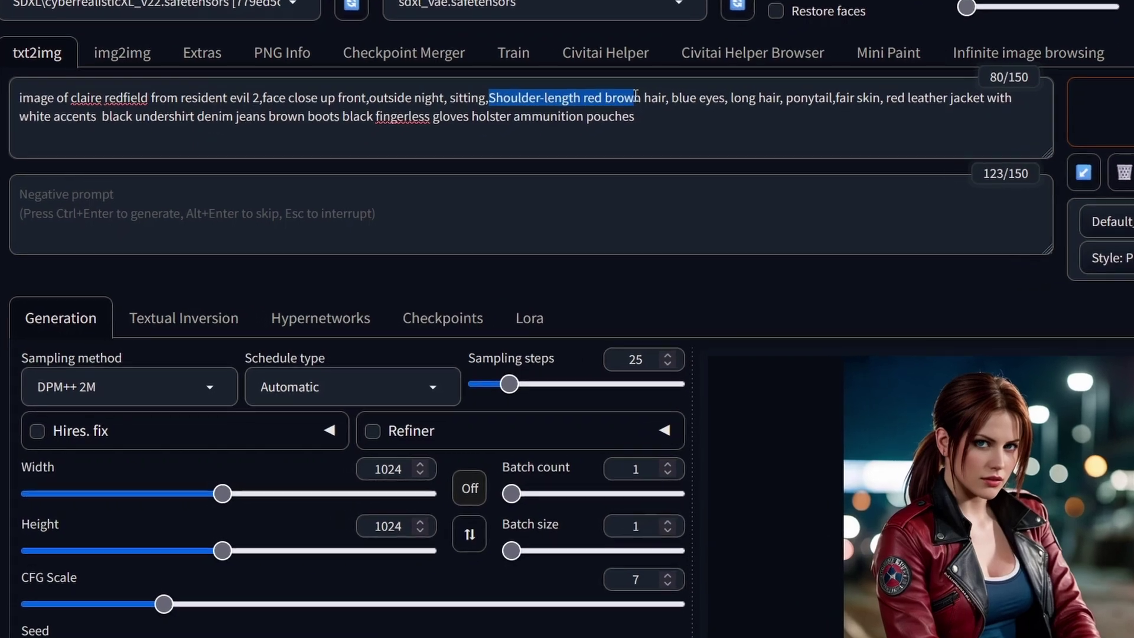
{"action": "key", "text": "ctrl+a"}
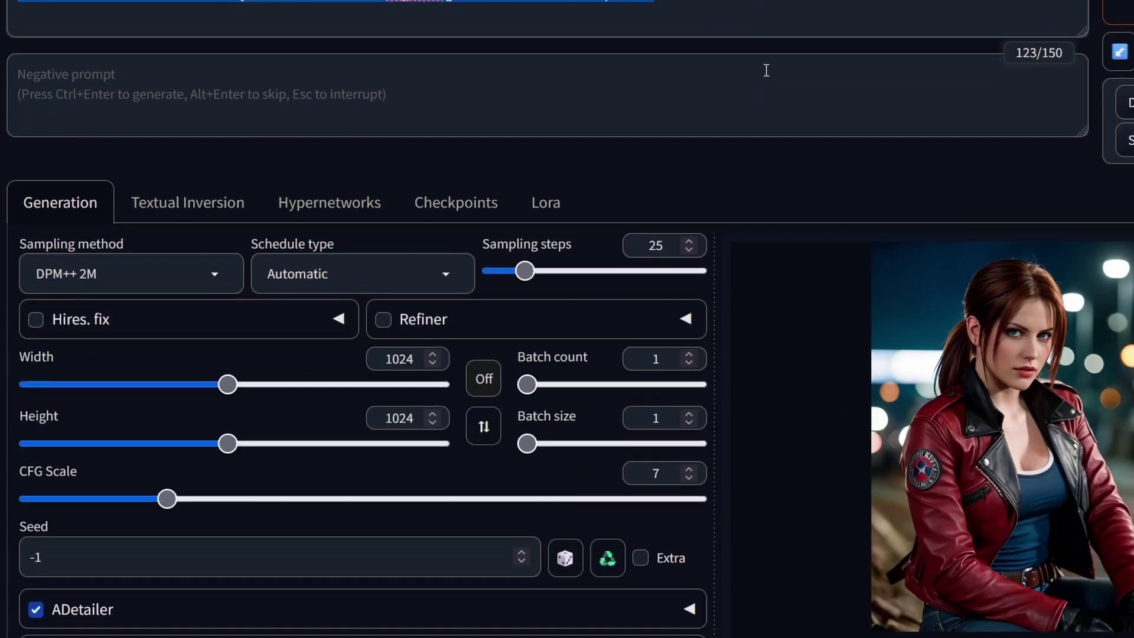
{"action": "left_click", "coordinate": [738, 126]}
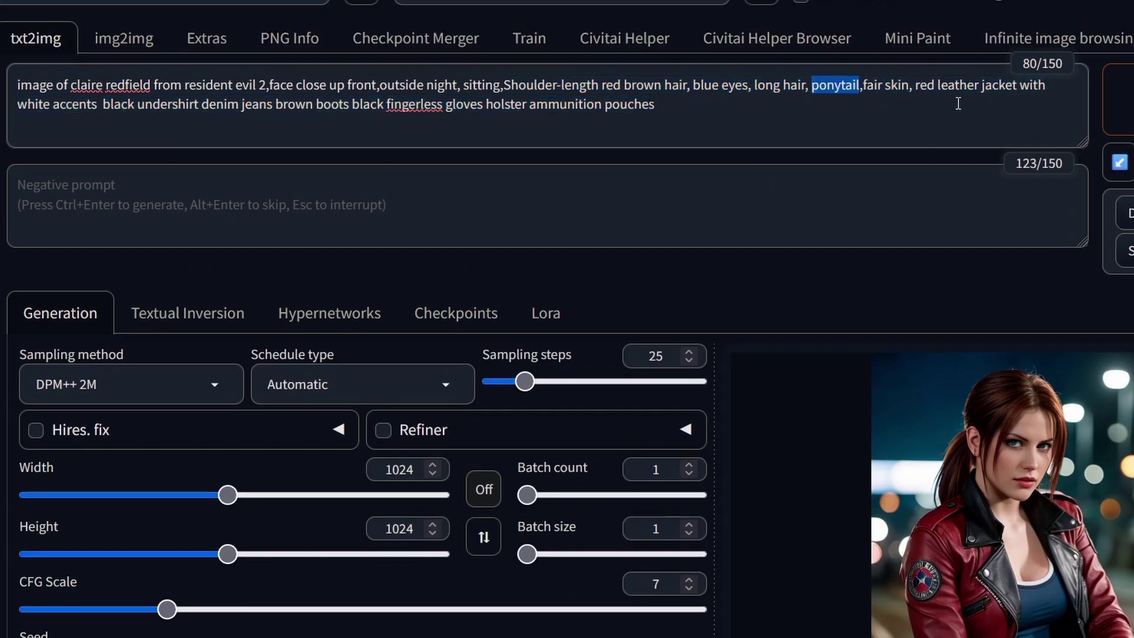
{"action": "left_click_drag", "start_coordinate": [916, 88], "coordinate": [975, 108]}
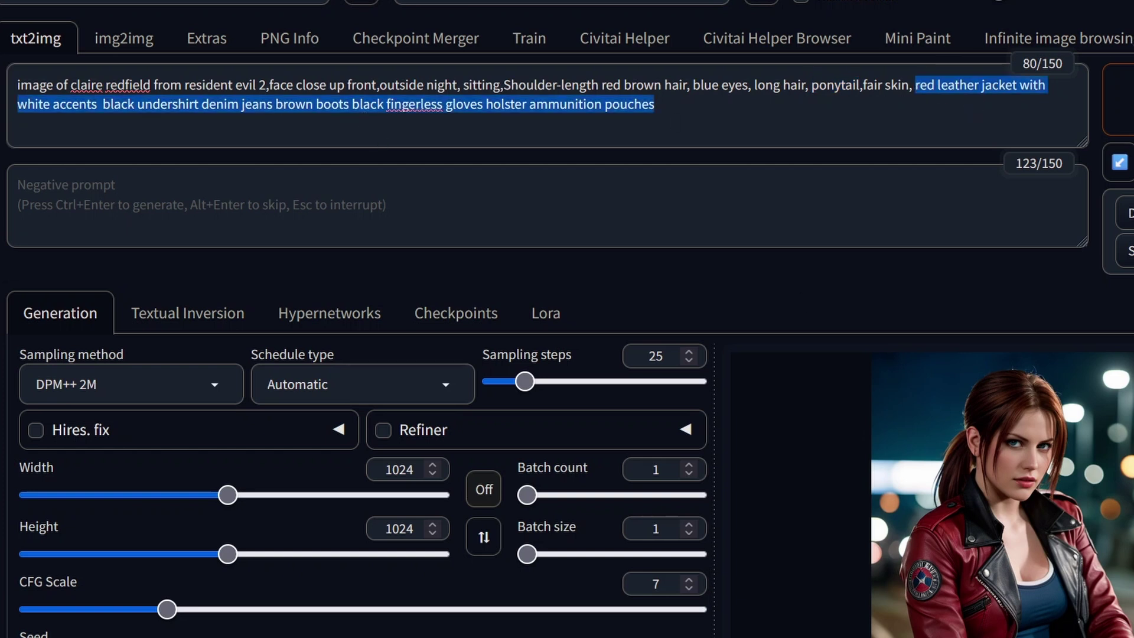
{"action": "left_click_drag", "start_coordinate": [266, 86], "coordinate": [309, 85]}
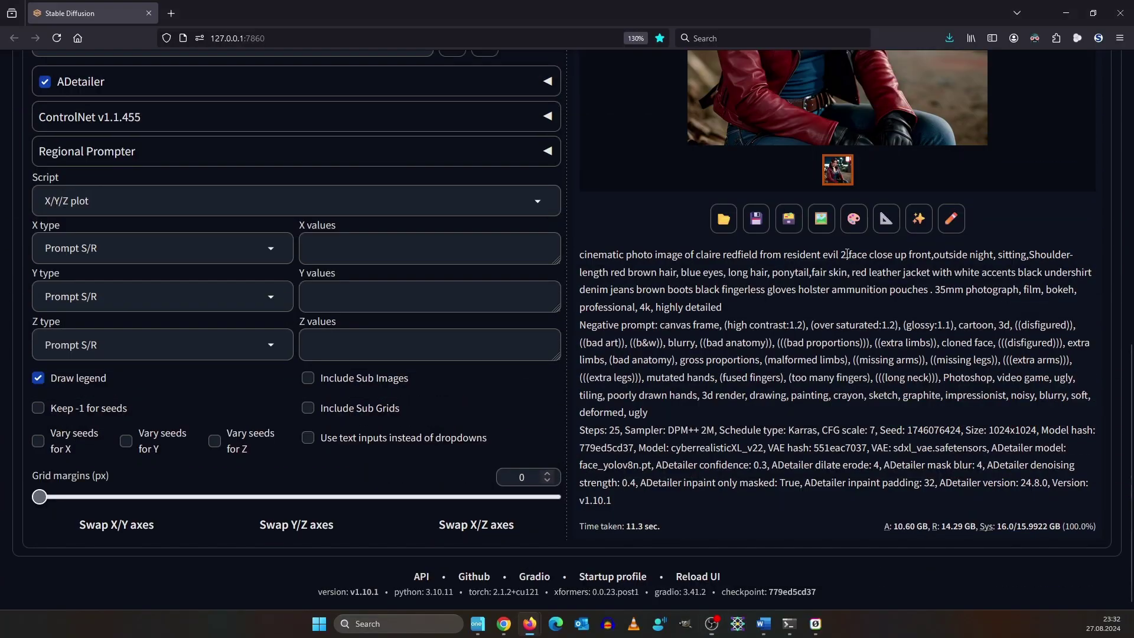
Step: Fill X values with 'face close up front' followed by the other five camera angles
{"action": "left_click_drag", "start_coordinate": [866, 253], "coordinate": [955, 253]}
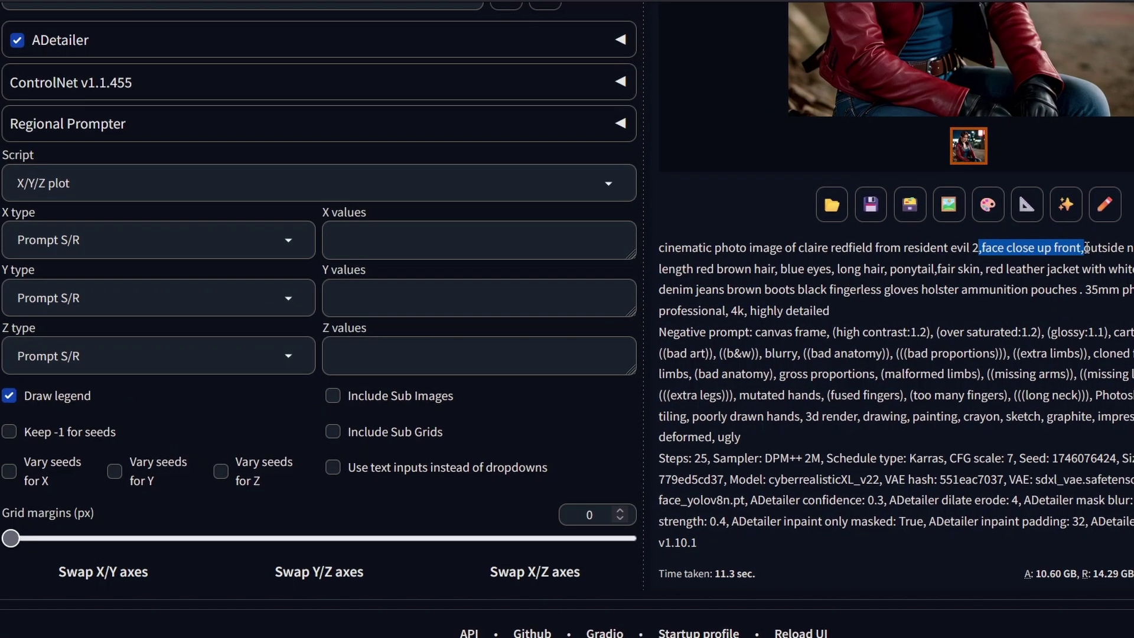
{"action": "key", "text": "ctrl+c"}
{"action": "left_click", "coordinate": [406, 245]}
{"action": "key", "text": "ctrl+v"}
{"action": "left_click", "coordinate": [334, 244]}
{"action": "key", "text": "BackSpace"}
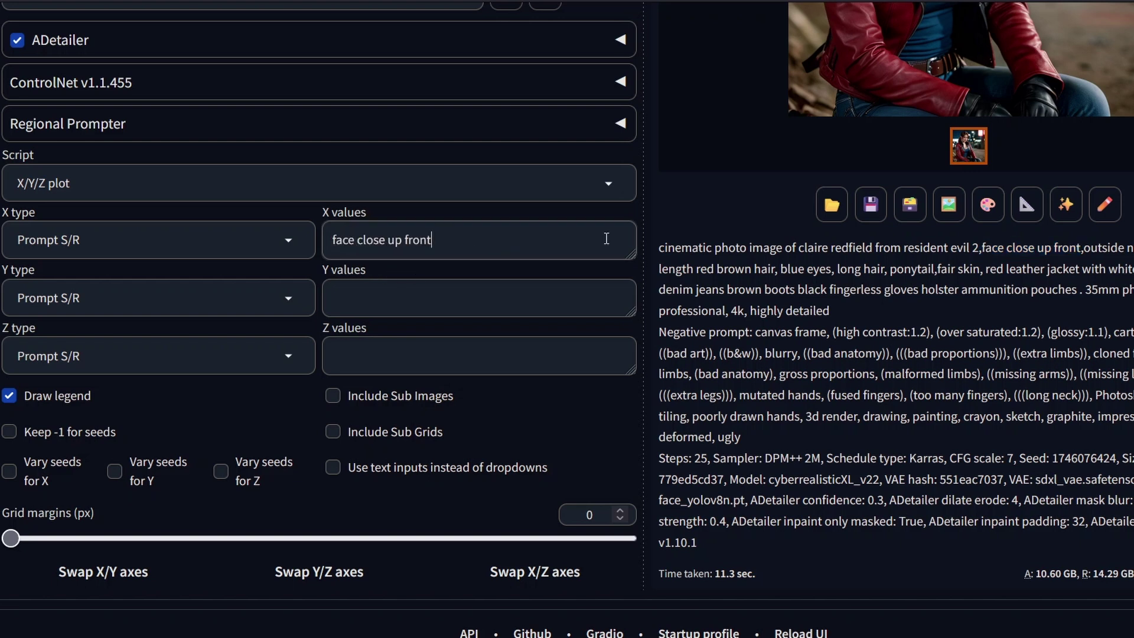
{"action": "type", "text": ","}
{"action": "key", "text": "ctrl+v"}
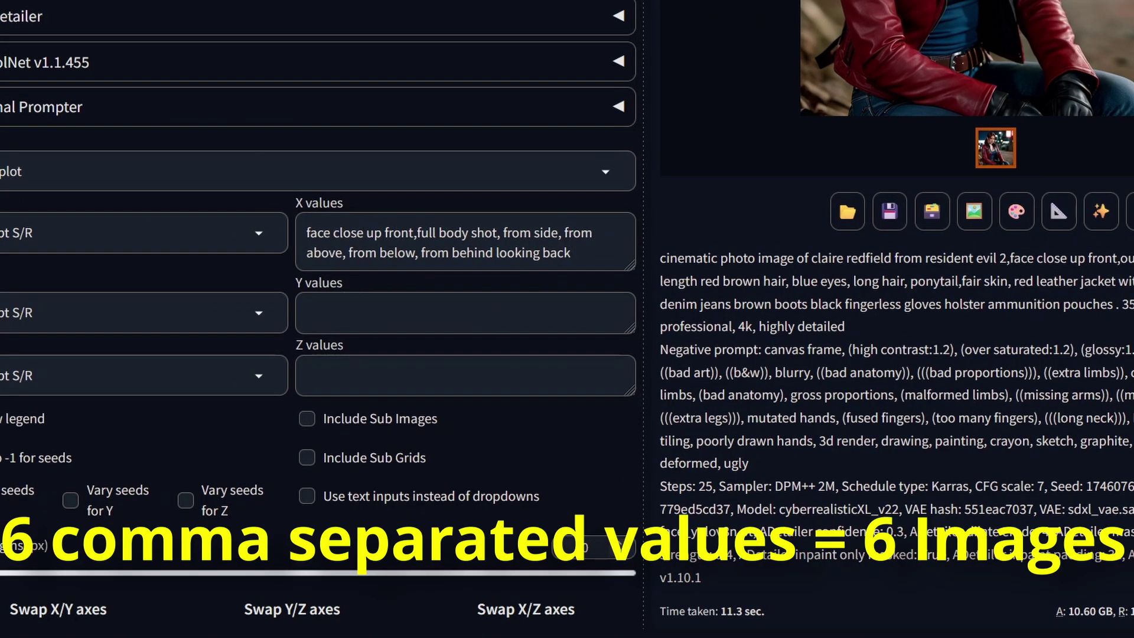
Step: Paste the four backdrops into Y values and the three outfits into Z values
{"action": "left_click", "coordinate": [372, 325]}
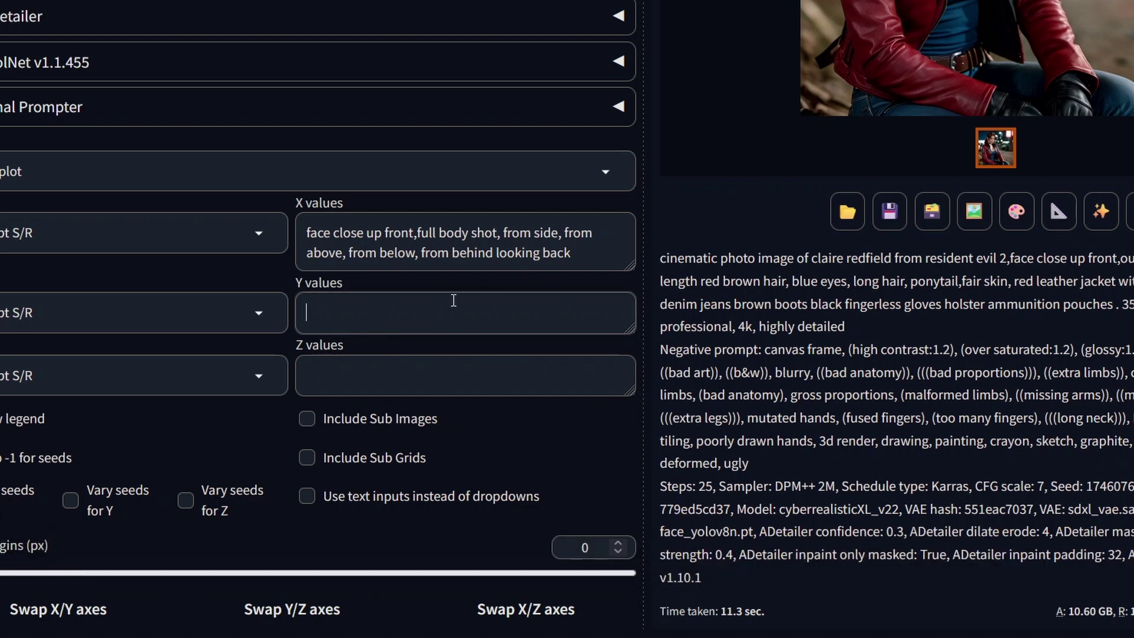
{"action": "key", "text": "ctrl+v"}
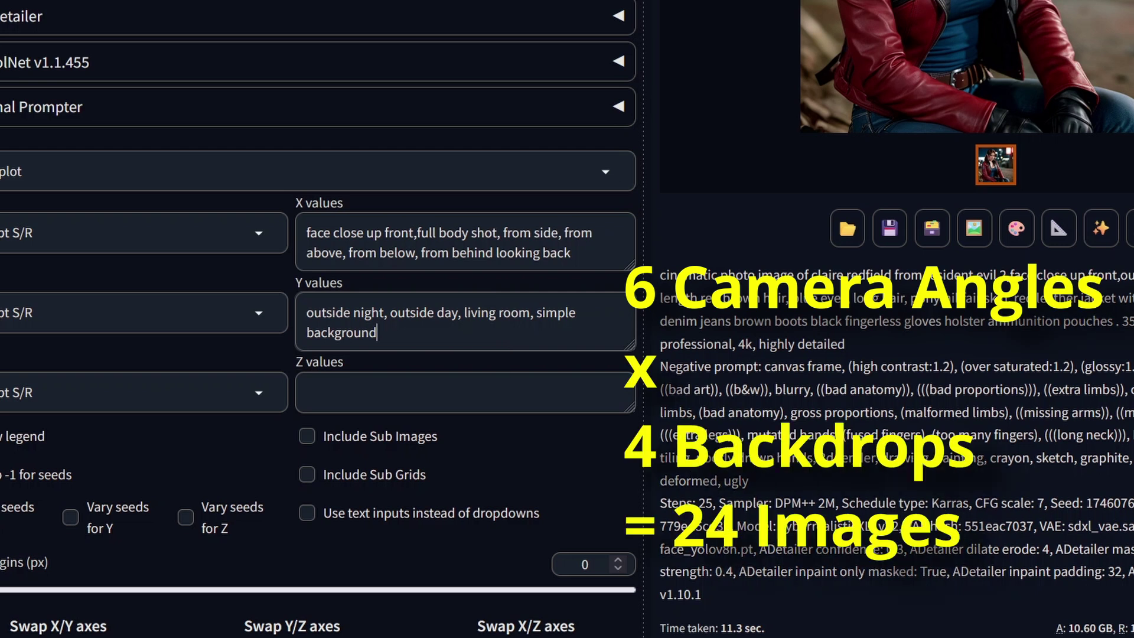
{"action": "left_click", "coordinate": [646, 496]}
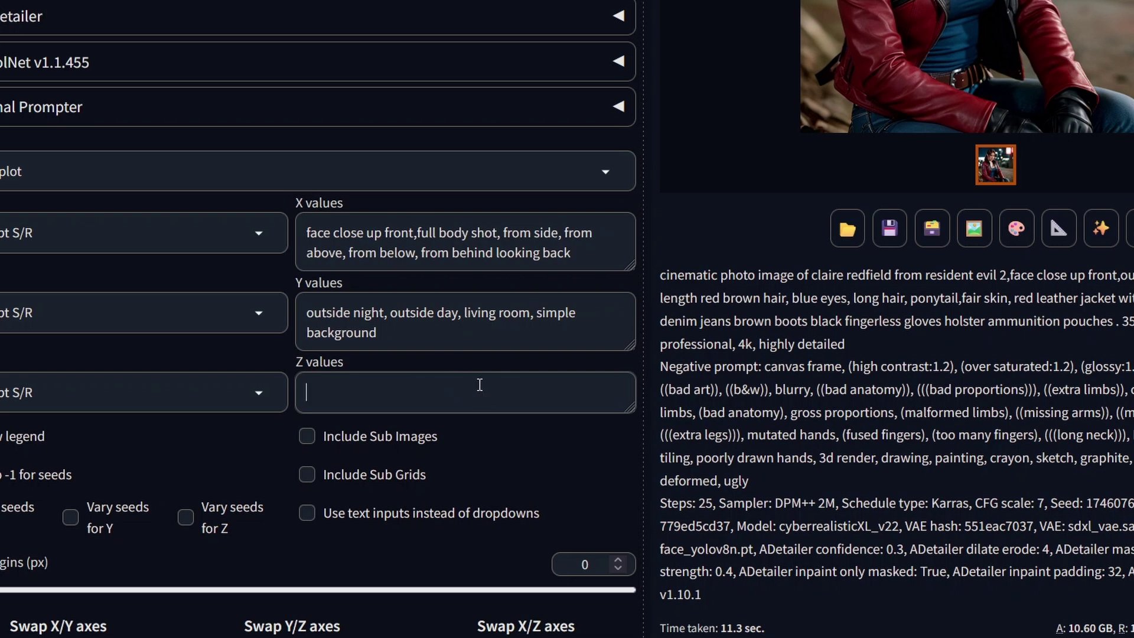
{"action": "key", "text": "ctrl+v"}
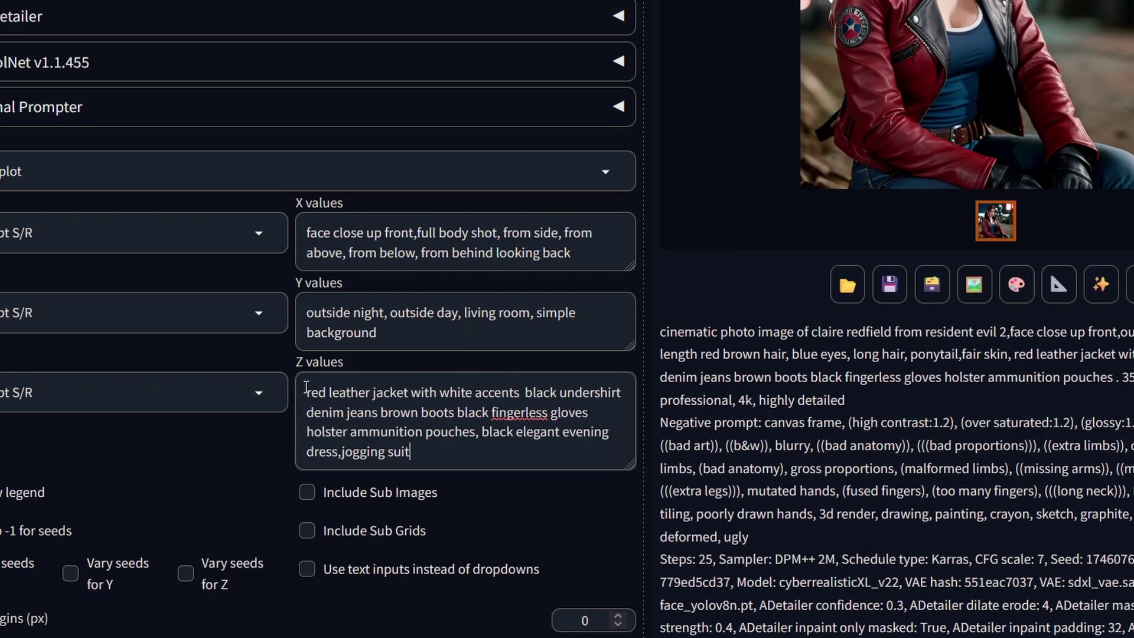
{"action": "left_click_drag", "start_coordinate": [306, 391], "coordinate": [452, 483]}
{"action": "left_click", "coordinate": [514, 447]}
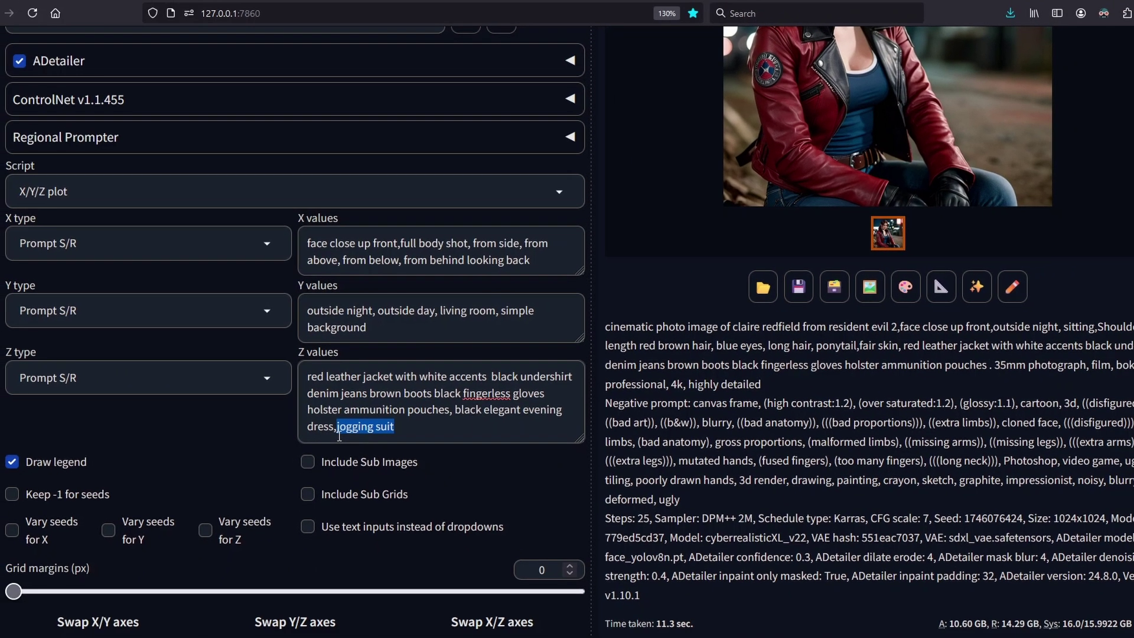
Step: Set Batch count to 1 and Schedule type to Karras, then scroll to the X/Y/Z script
{"action": "left_click", "coordinate": [799, 399]}
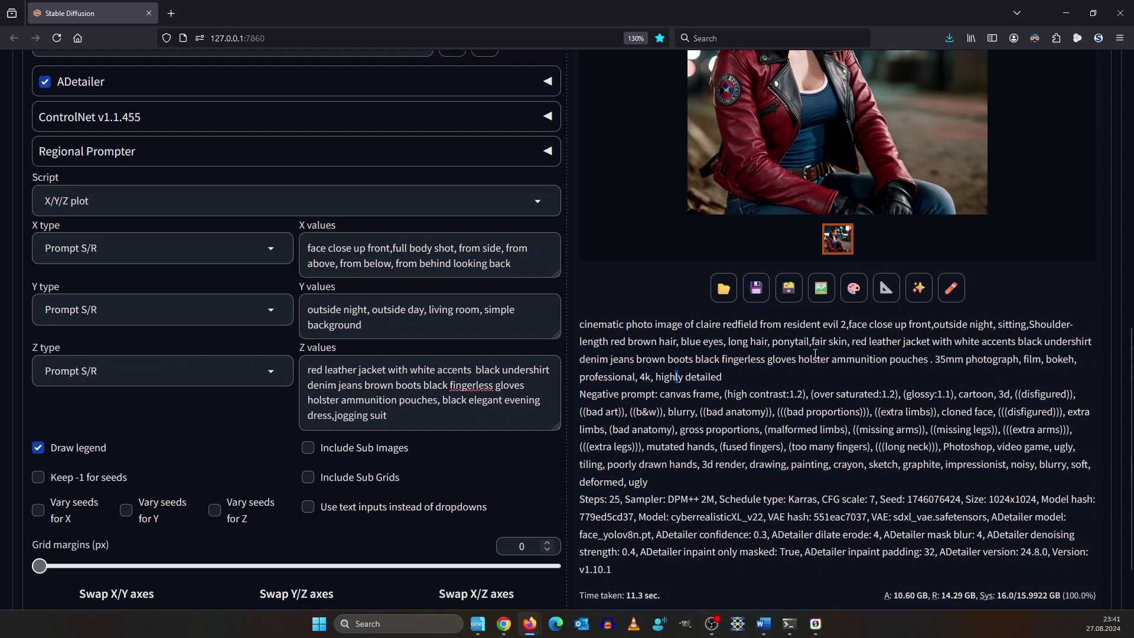
{"action": "scroll", "coordinate": [611, 415], "scroll_direction": "up", "scroll_amount": 5}
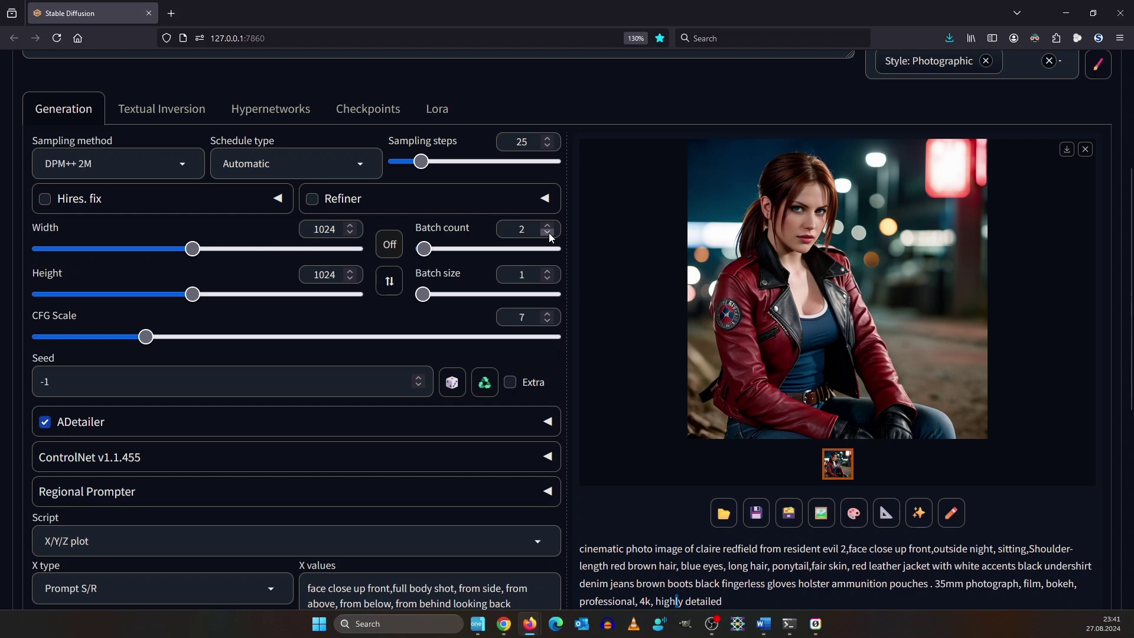
{"action": "left_click", "coordinate": [548, 232]}
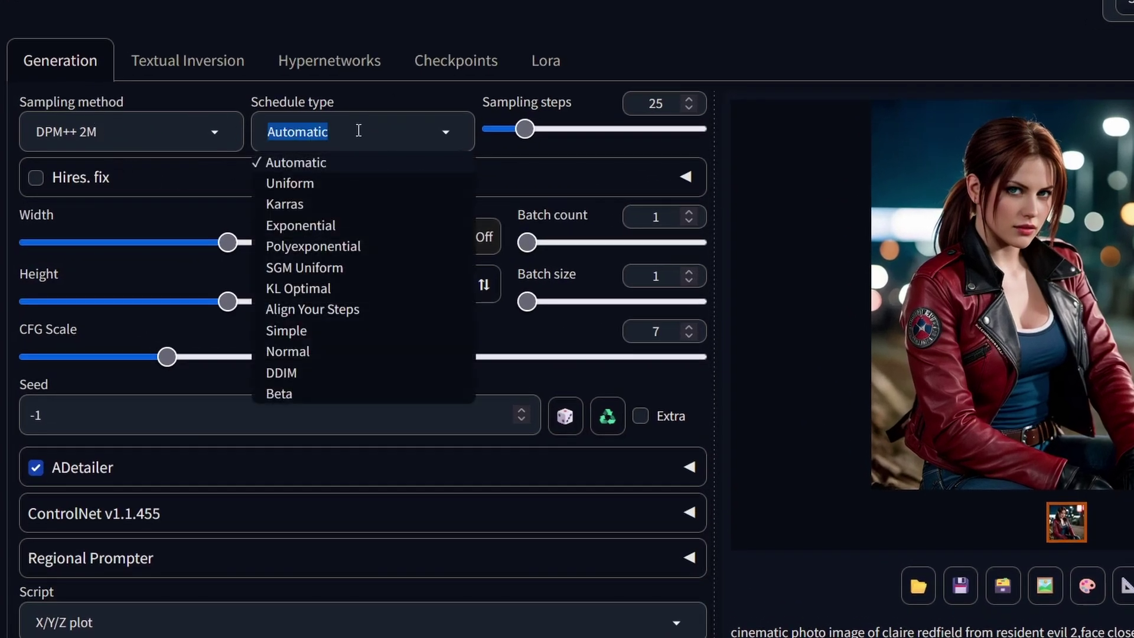
{"action": "left_click", "coordinate": [285, 203]}
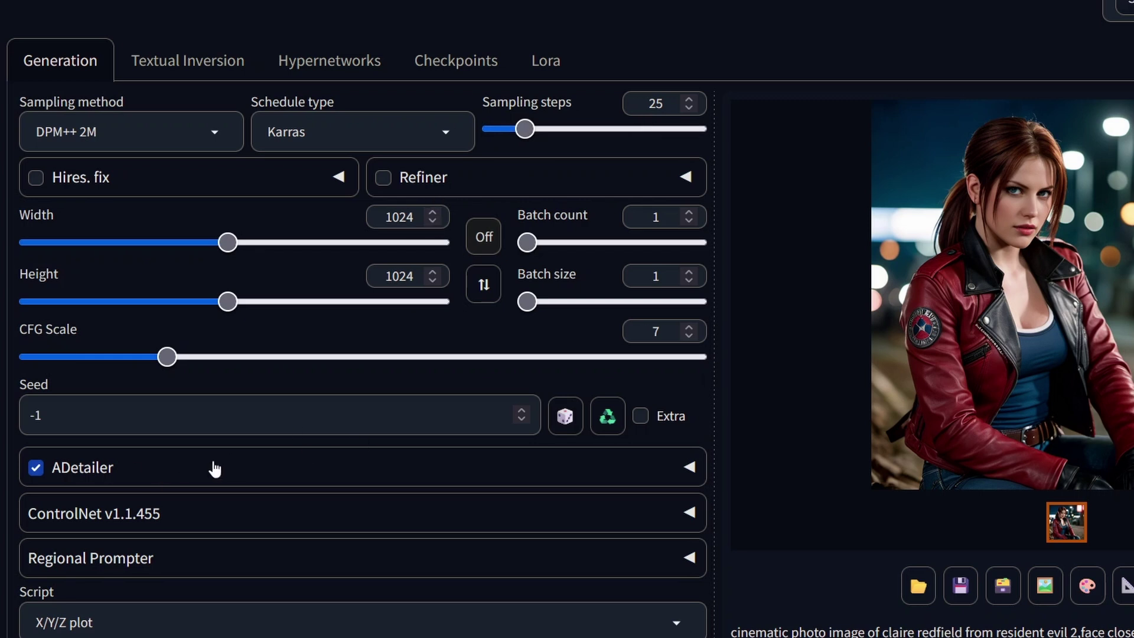
{"action": "scroll", "coordinate": [286, 468], "scroll_direction": "down", "scroll_amount": 2}
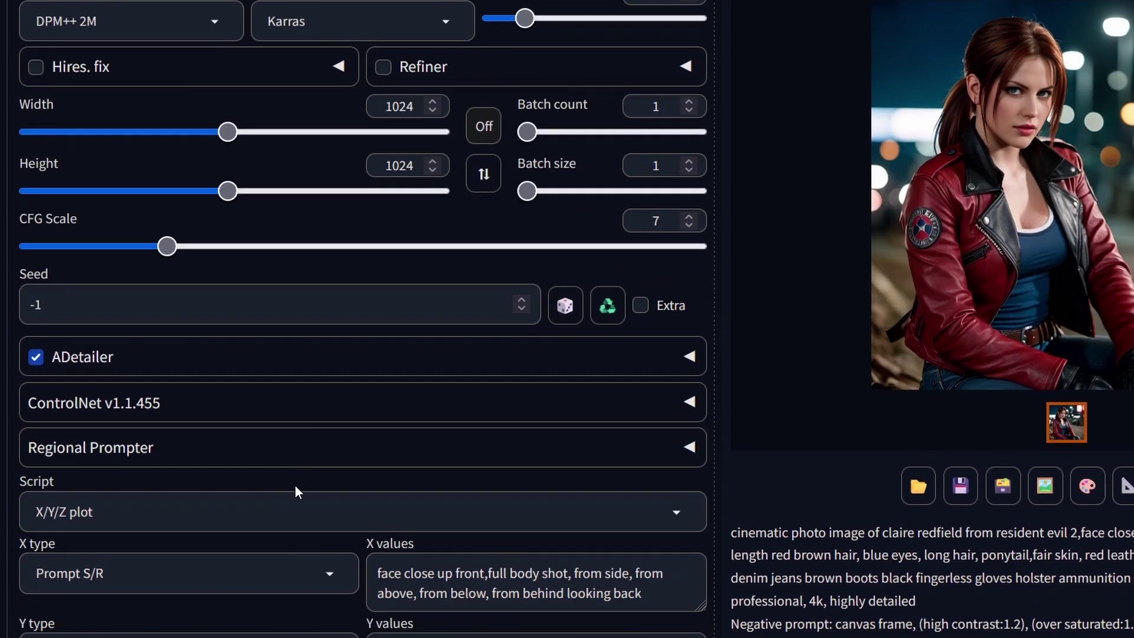
{"action": "scroll", "coordinate": [381, 350], "scroll_direction": "down", "scroll_amount": 4}
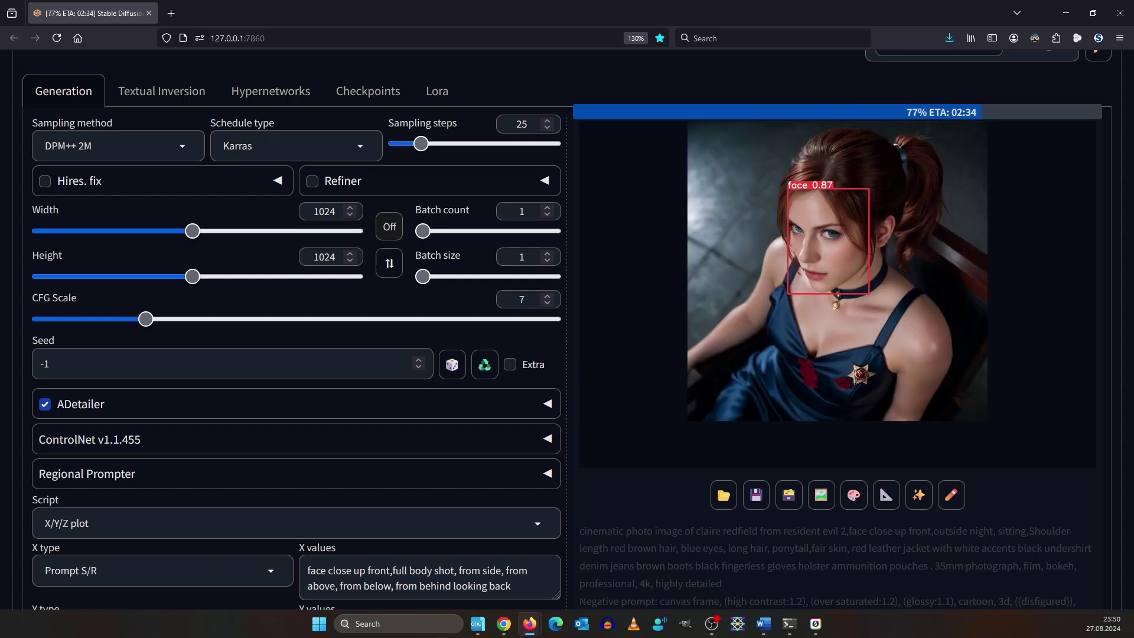
Step: View the finished outfit-and-pose comparison grid full screen
{"action": "left_click", "coordinate": [759, 318]}
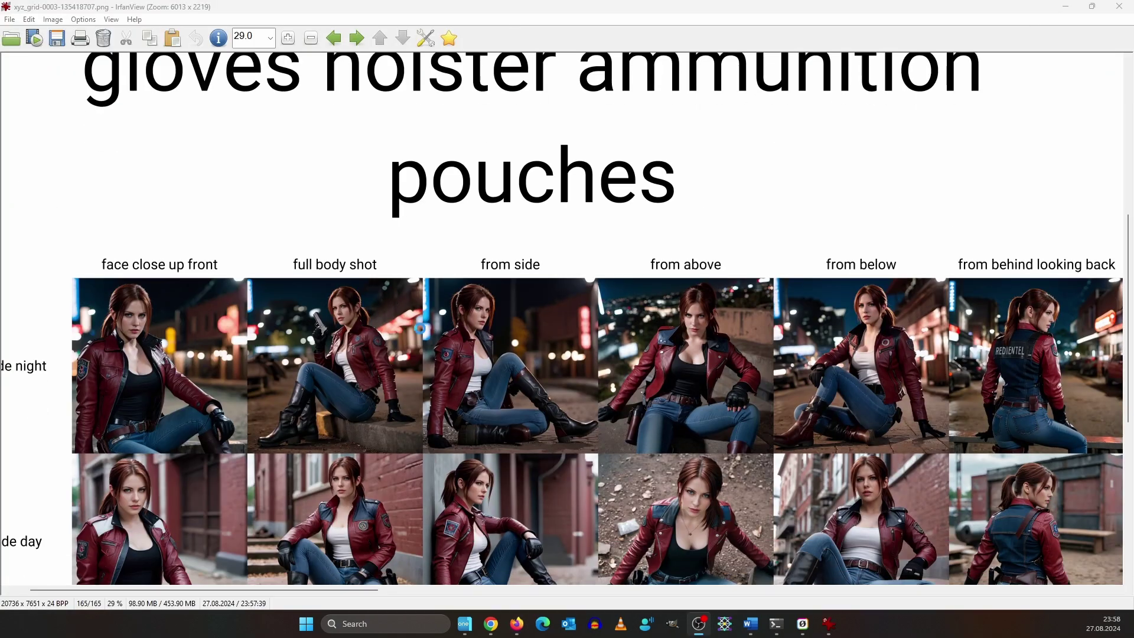
Step: Pan across the full-size grid to inspect the outfit columns and backdrop rows
{"action": "scroll", "coordinate": [403, 359], "scroll_direction": "down", "scroll_amount": 5}
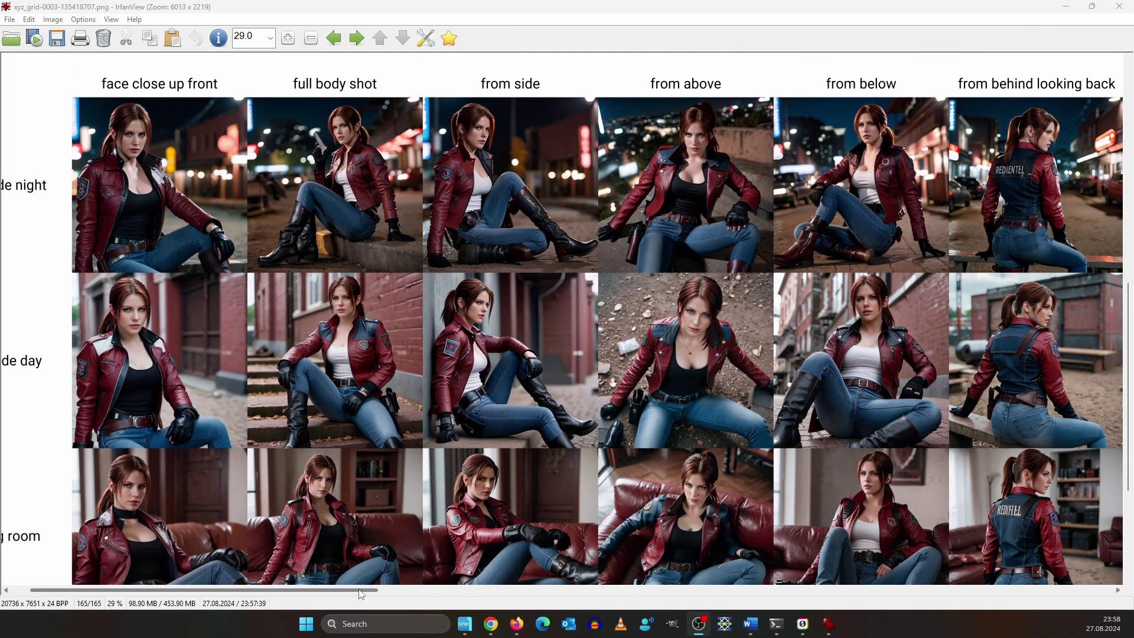
{"action": "left_click_drag", "start_coordinate": [361, 590], "coordinate": [511, 602]}
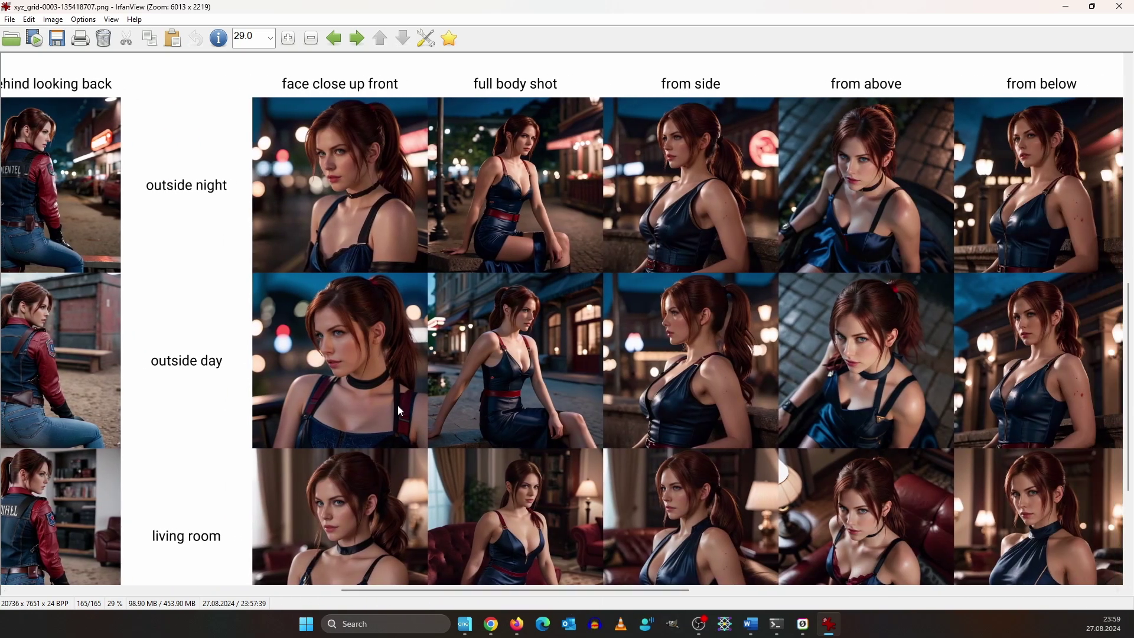
{"action": "scroll", "coordinate": [398, 405], "scroll_direction": "down", "scroll_amount": 3}
{"action": "left_click_drag", "start_coordinate": [428, 596], "coordinate": [867, 585]}
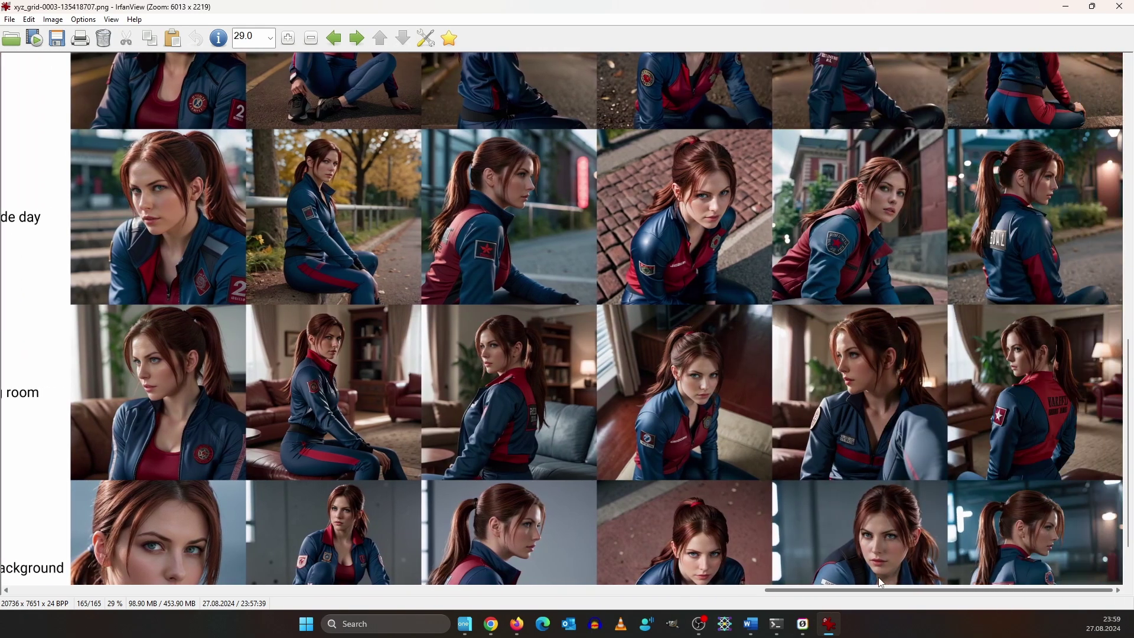
{"action": "scroll", "coordinate": [769, 331], "scroll_direction": "up", "scroll_amount": 3}
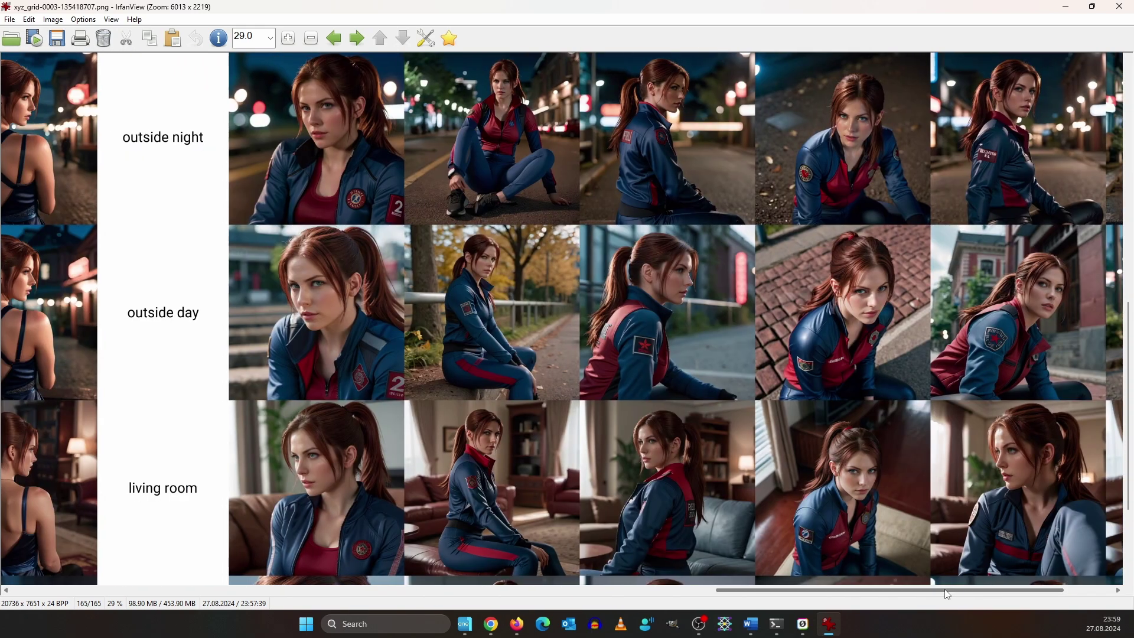
{"action": "left_click_drag", "start_coordinate": [947, 594], "coordinate": [324, 584]}
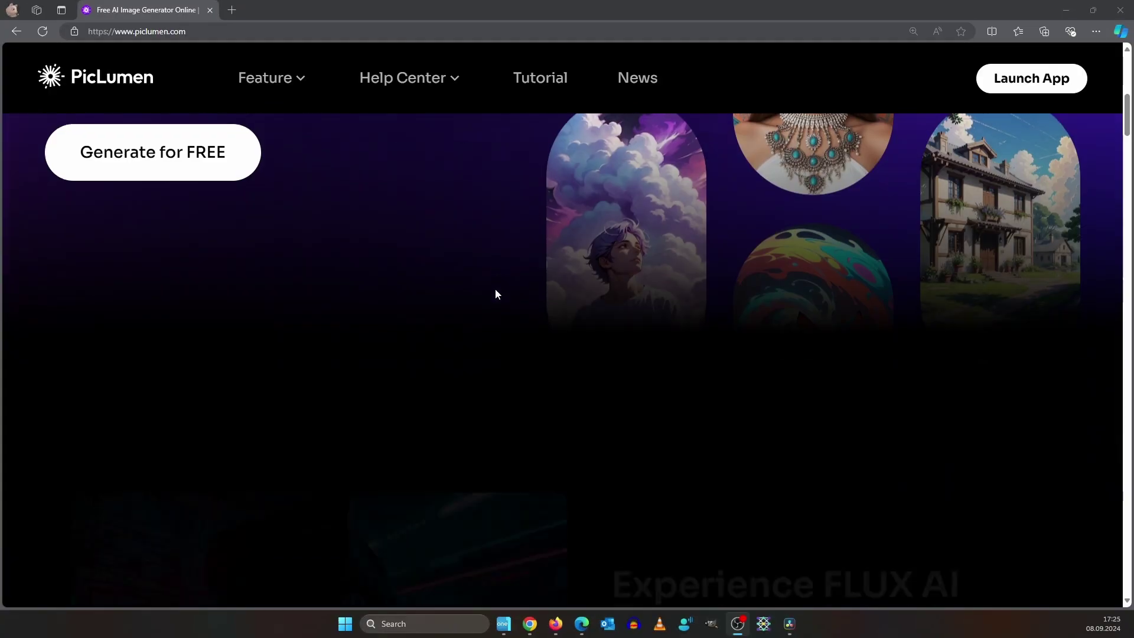
Step: Scroll down the PicLumen homepage through its feature sections
{"action": "scroll", "coordinate": [495, 293], "scroll_direction": "down", "scroll_amount": 4}
{"action": "scroll", "coordinate": [591, 283], "scroll_direction": "down", "scroll_amount": 5}
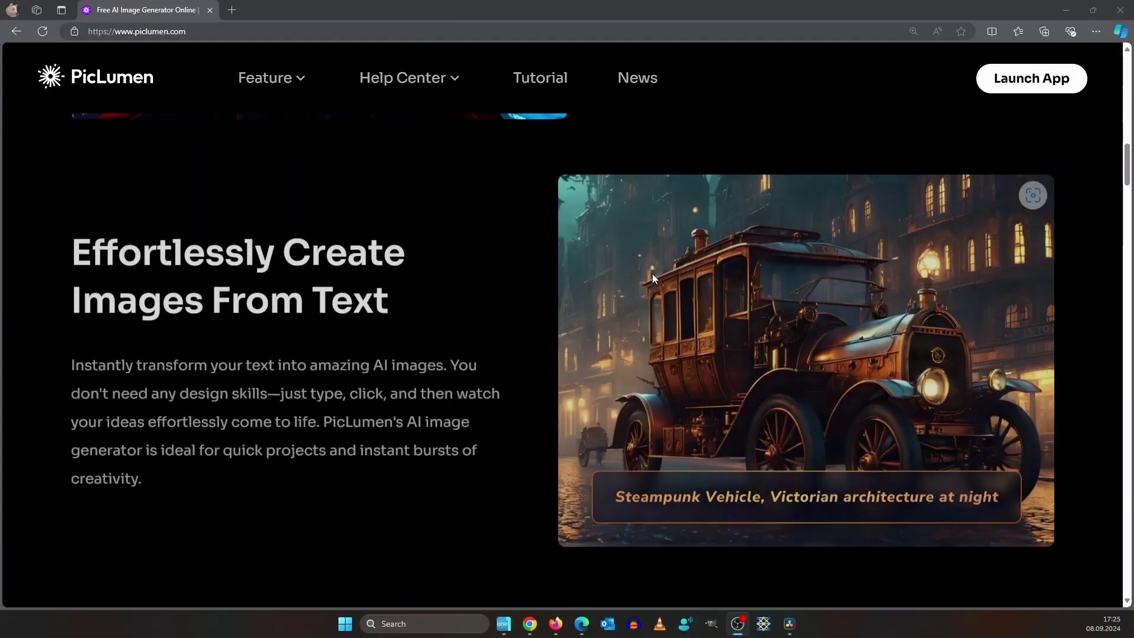
{"action": "scroll", "coordinate": [651, 274], "scroll_direction": "down", "scroll_amount": 10}
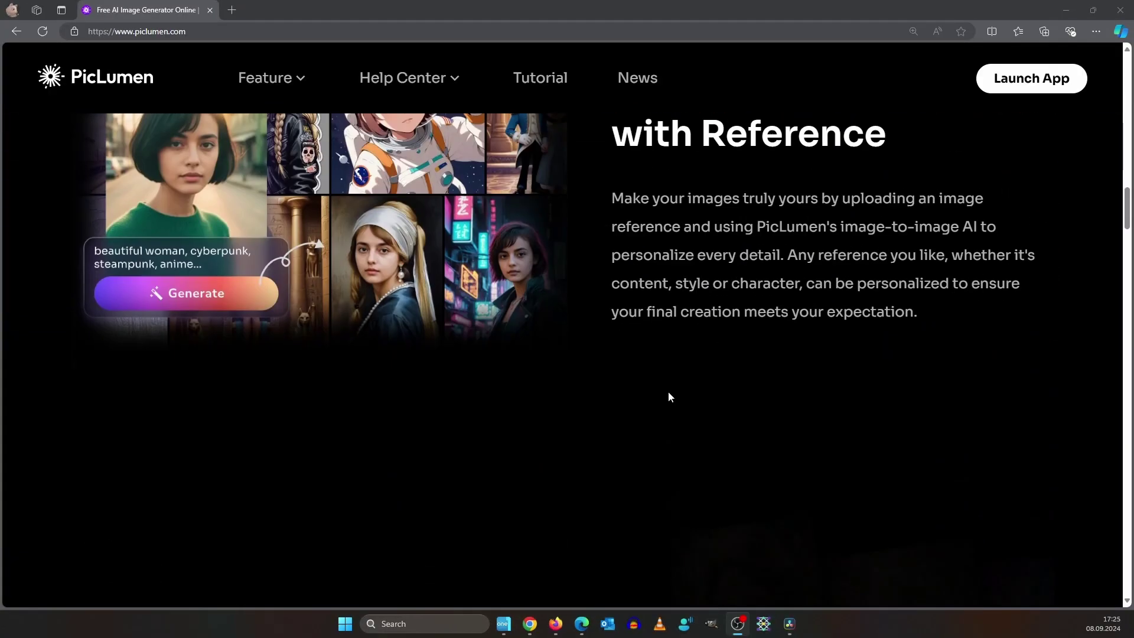
{"action": "scroll", "coordinate": [669, 390], "scroll_direction": "down", "scroll_amount": 4}
{"action": "scroll", "coordinate": [685, 405], "scroll_direction": "down", "scroll_amount": 5}
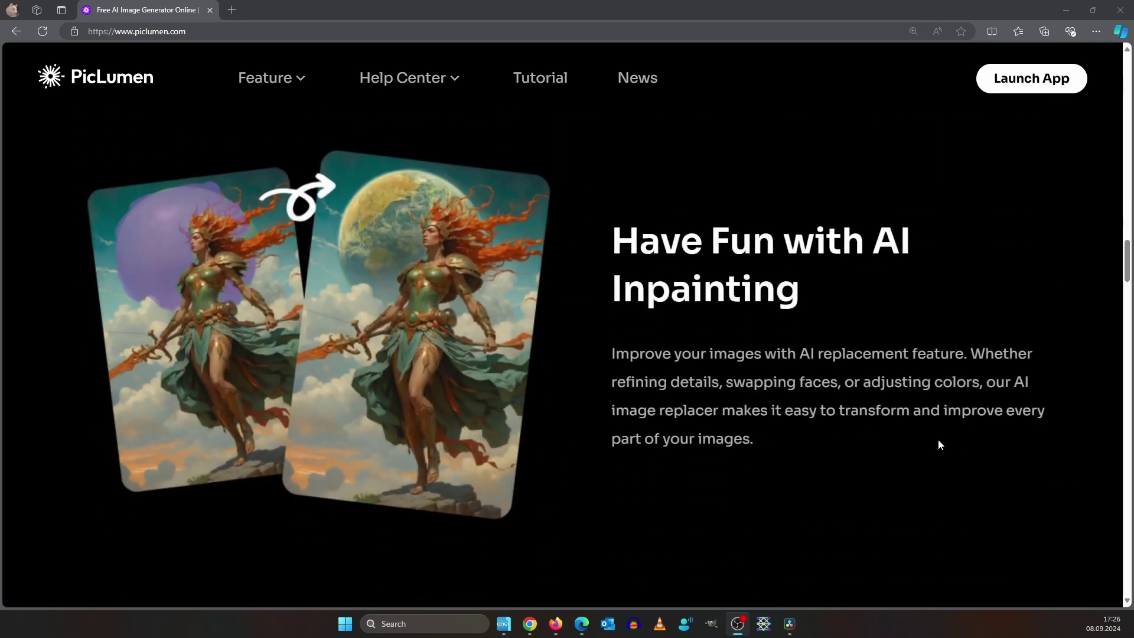
{"action": "scroll", "coordinate": [939, 444], "scroll_direction": "down", "scroll_amount": 5}
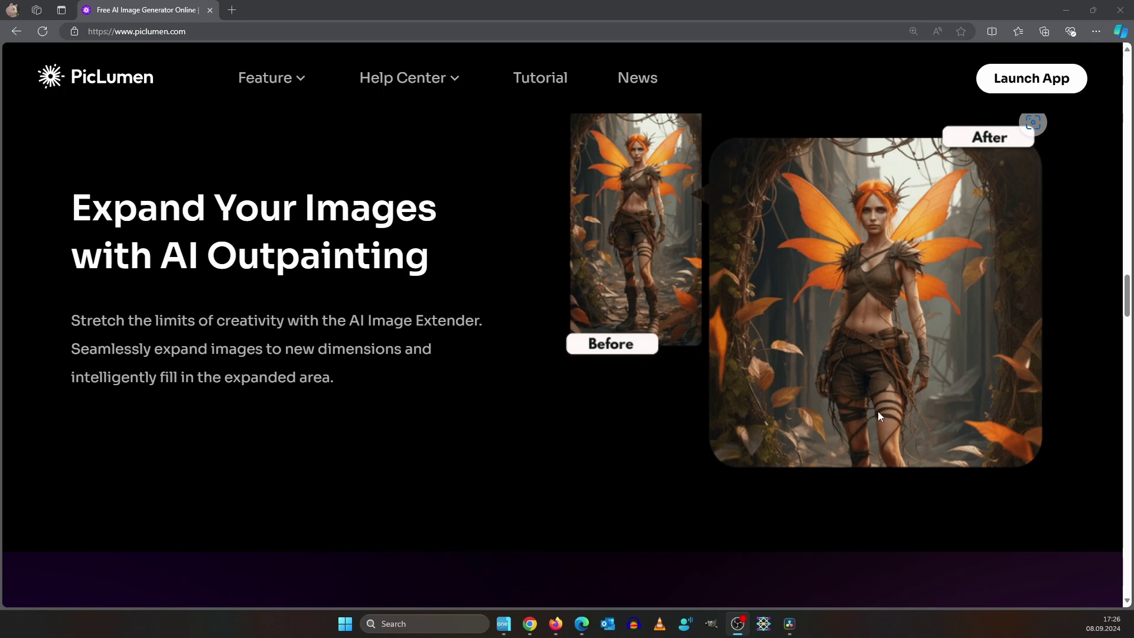
{"action": "scroll", "coordinate": [875, 412], "scroll_direction": "down", "scroll_amount": 6}
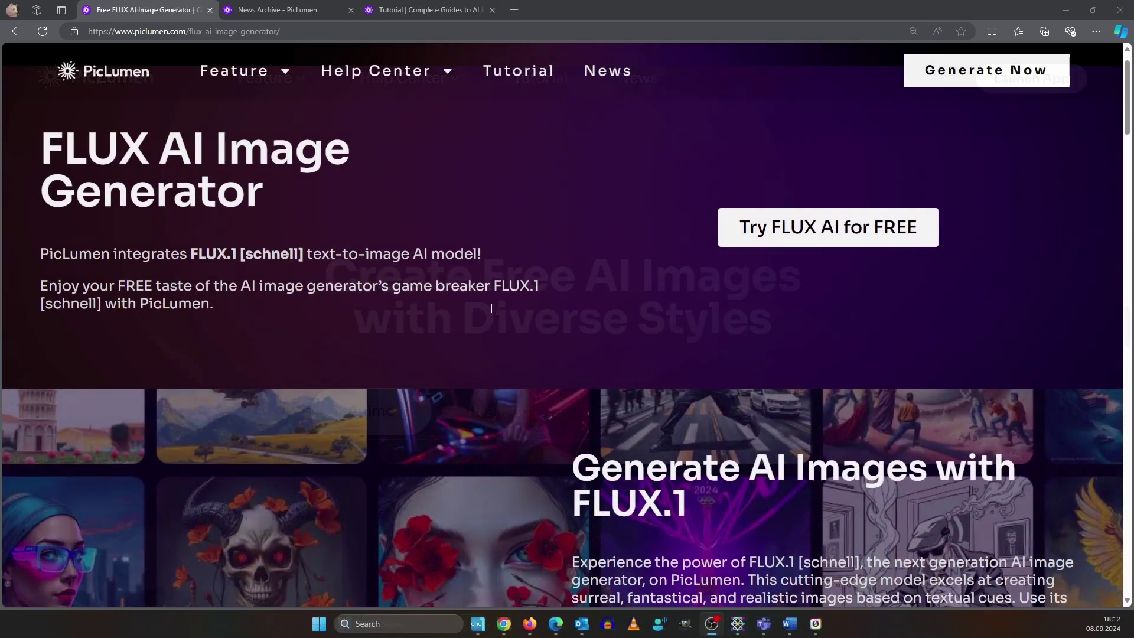
{"action": "scroll", "coordinate": [504, 293], "scroll_direction": "down", "scroll_amount": 5}
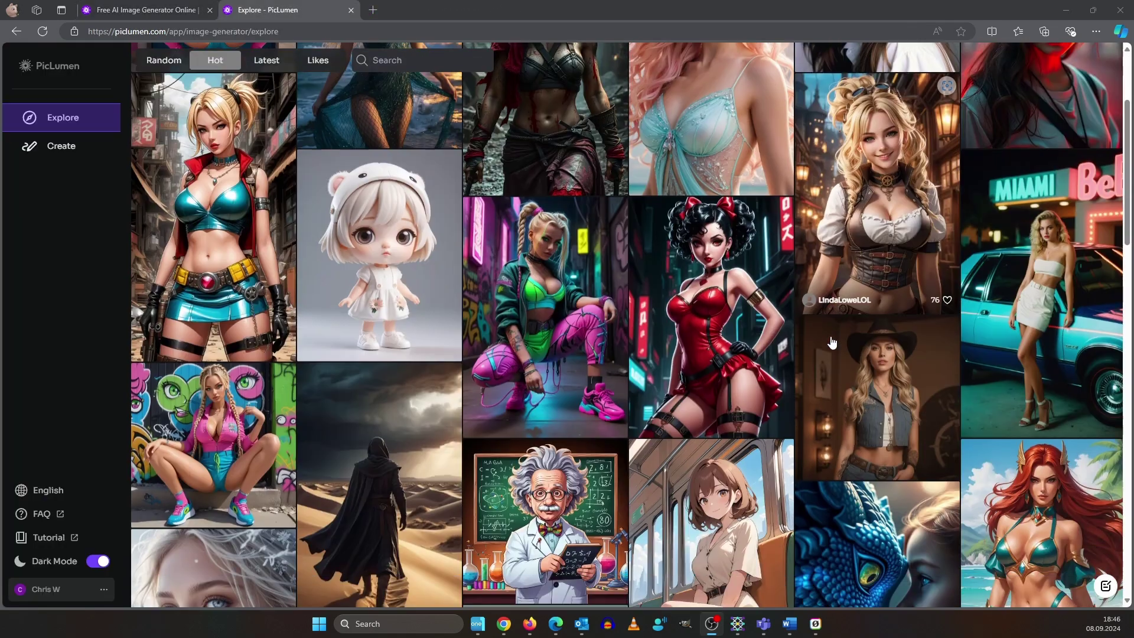
Step: Scroll the Explore gallery and open the dark fantasy warrior image's details
{"action": "scroll", "coordinate": [915, 239], "scroll_direction": "down", "scroll_amount": 10}
{"action": "scroll", "coordinate": [916, 239], "scroll_direction": "down", "scroll_amount": 15}
{"action": "scroll", "coordinate": [935, 344], "scroll_direction": "down", "scroll_amount": 8}
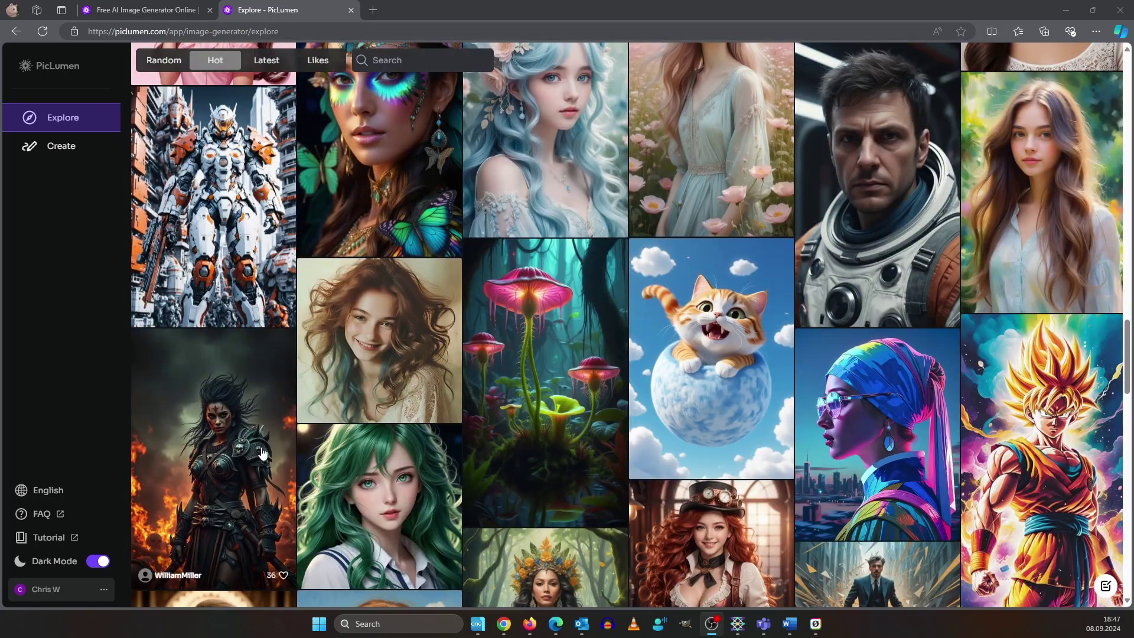
{"action": "left_click", "coordinate": [242, 440]}
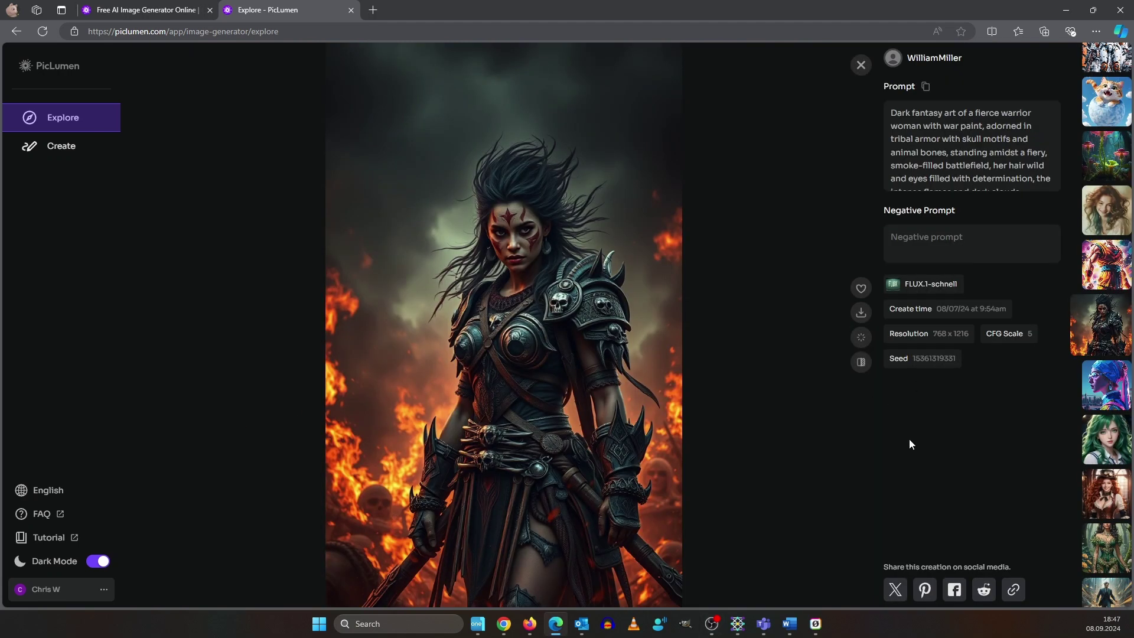
Step: Remix the prompt, replace its opening with 'Futuristic art of a robot warrior, destroyed armor plates,' and generate
{"action": "left_click", "coordinate": [861, 339]}
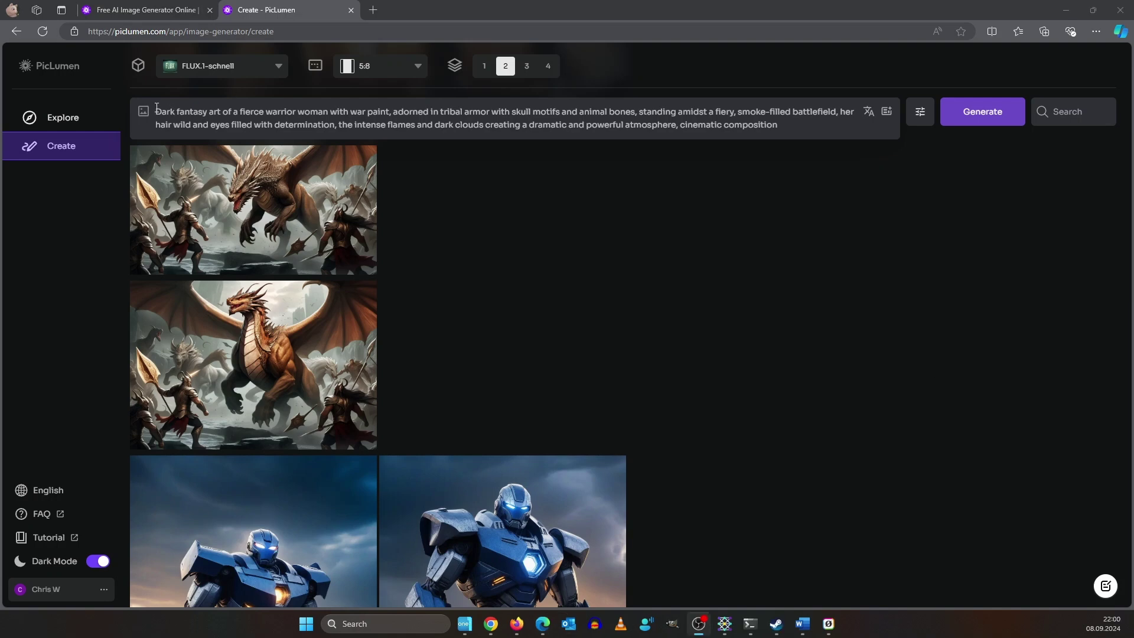
{"action": "left_click_drag", "start_coordinate": [157, 109], "coordinate": [392, 107]}
{"action": "type", "text": "Futuristic art of a robot warrior, destroyed armor plates,"}
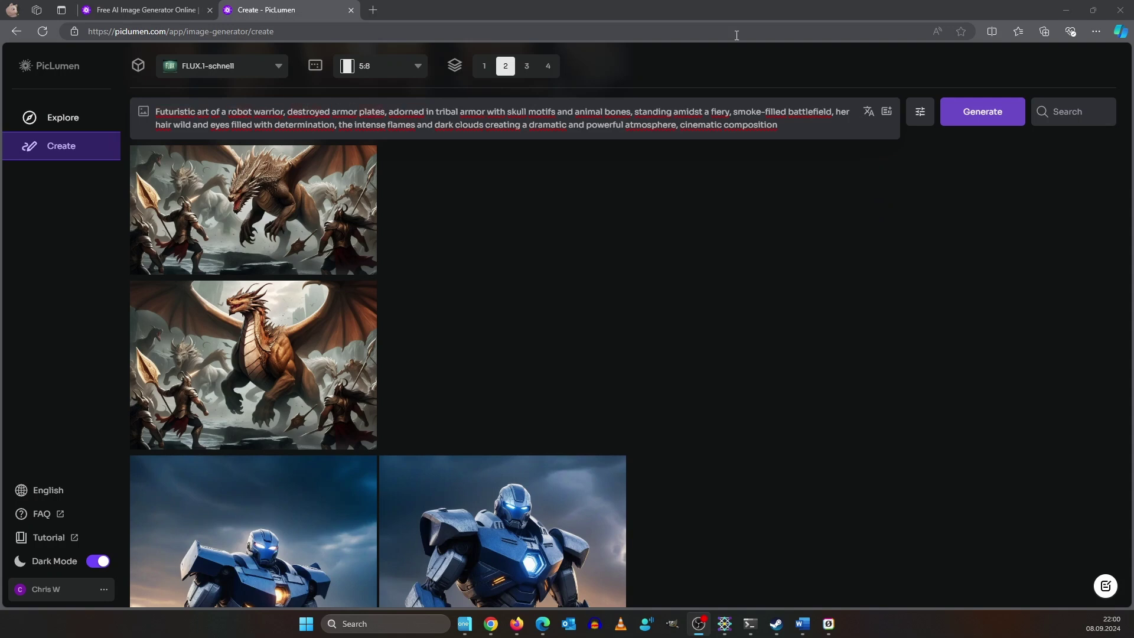
{"action": "left_click", "coordinate": [984, 112]}
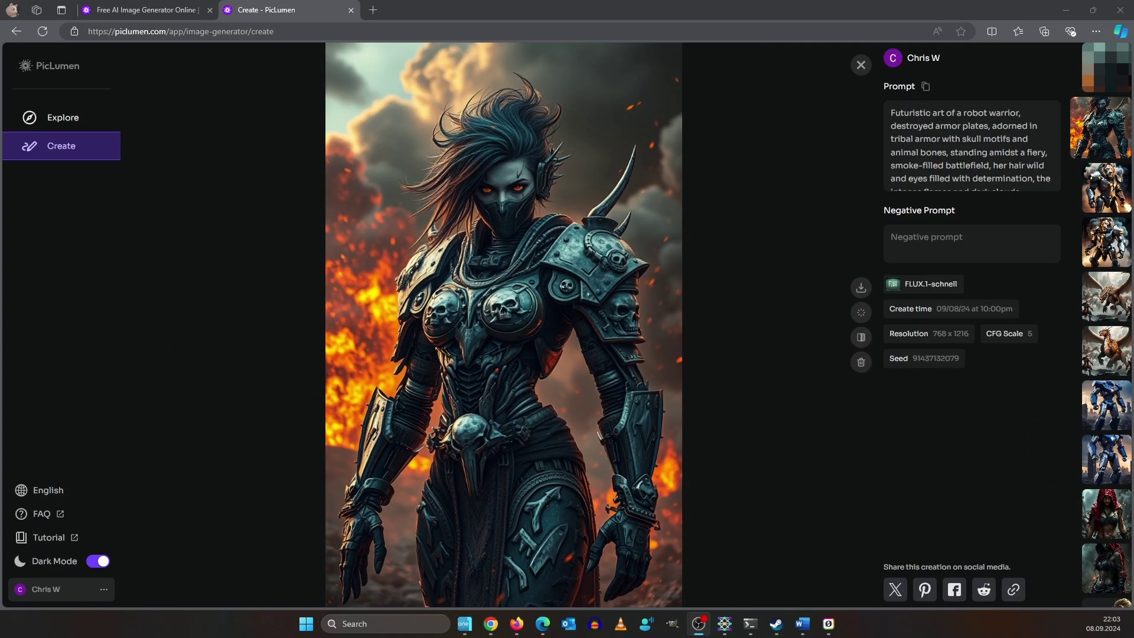
{"action": "key", "text": "Escape"}
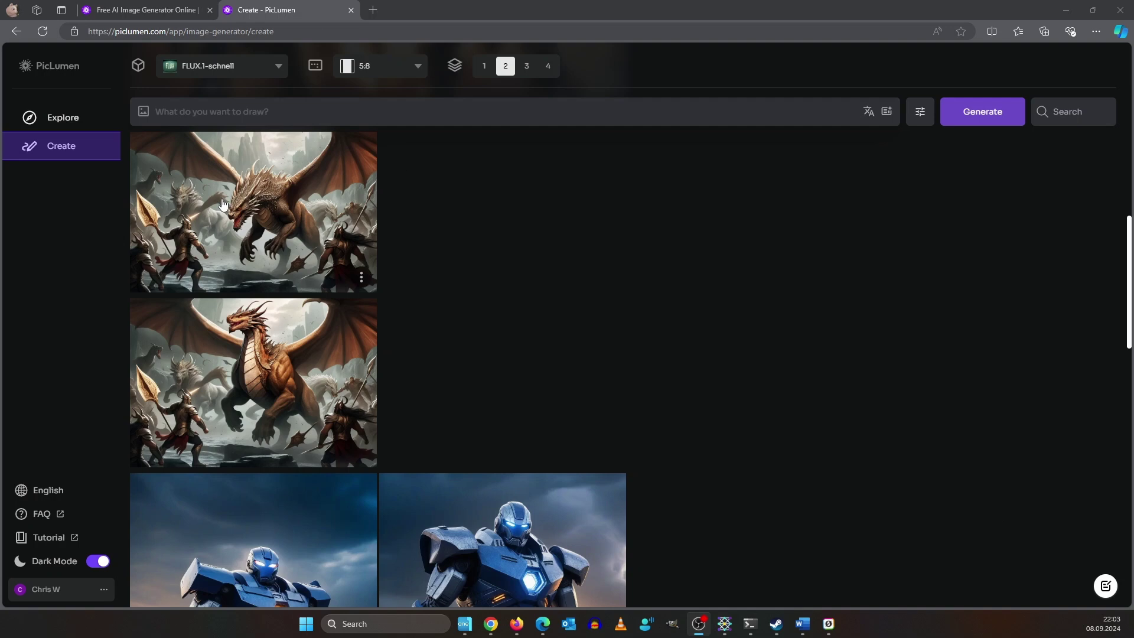
Step: Switch to the PicLumen Realistic V2 model with a 3:4 aspect ratio
{"action": "left_click", "coordinate": [246, 72]}
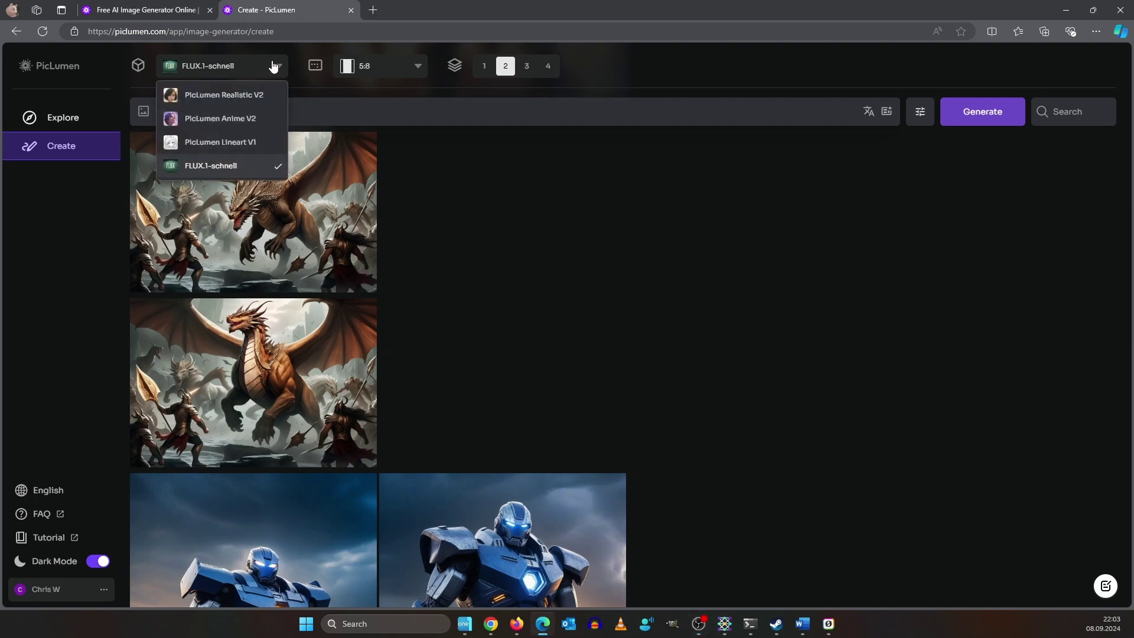
{"action": "left_click", "coordinate": [221, 103]}
{"action": "left_click", "coordinate": [394, 71]}
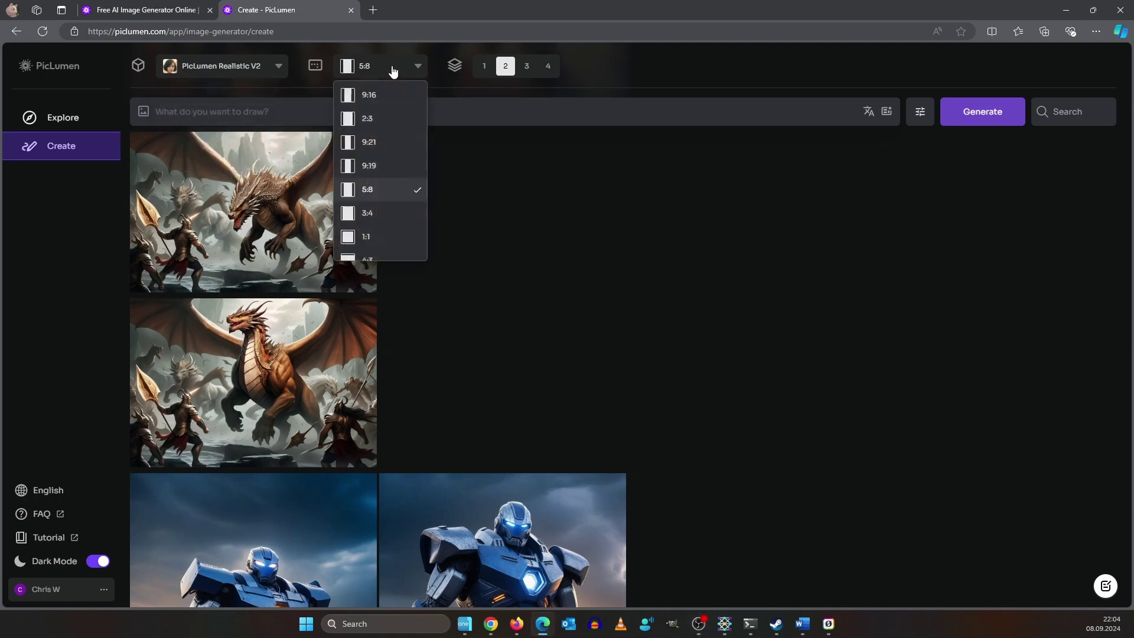
{"action": "left_click", "coordinate": [383, 235]}
Step: Generate images from the robotic lion prompt and open the lion-with-fire result
{"action": "left_click", "coordinate": [223, 106]}
{"action": "type", "text": "robotic lion, wearing robotic armor, (glowing eyes with smoke),((masterpiece)), (sci-fi background), night"}
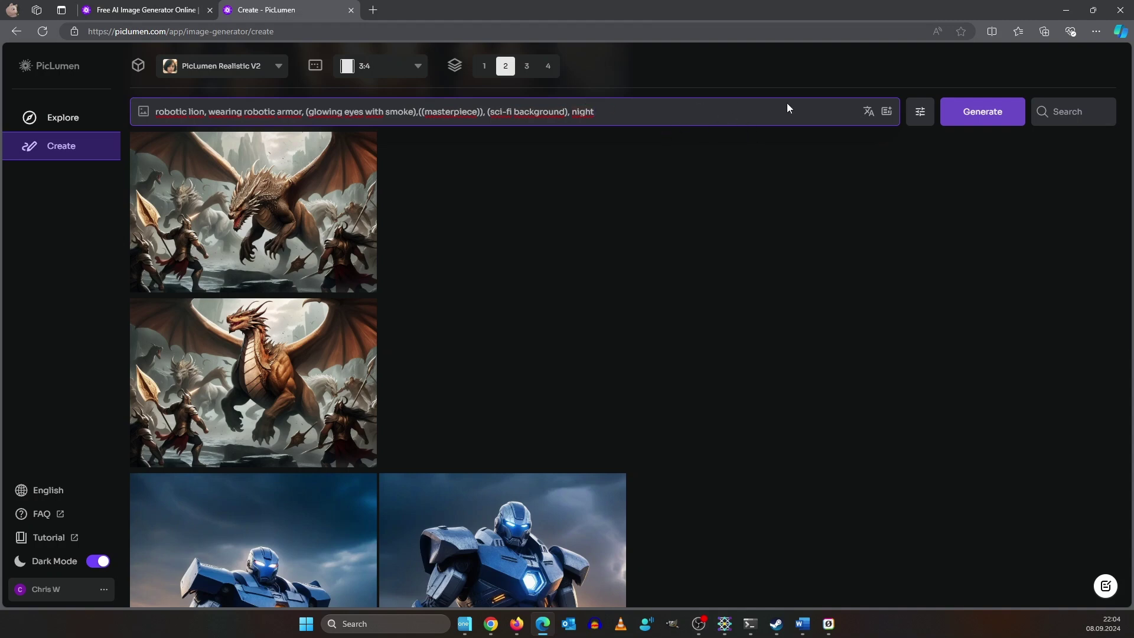
{"action": "left_click", "coordinate": [969, 114]}
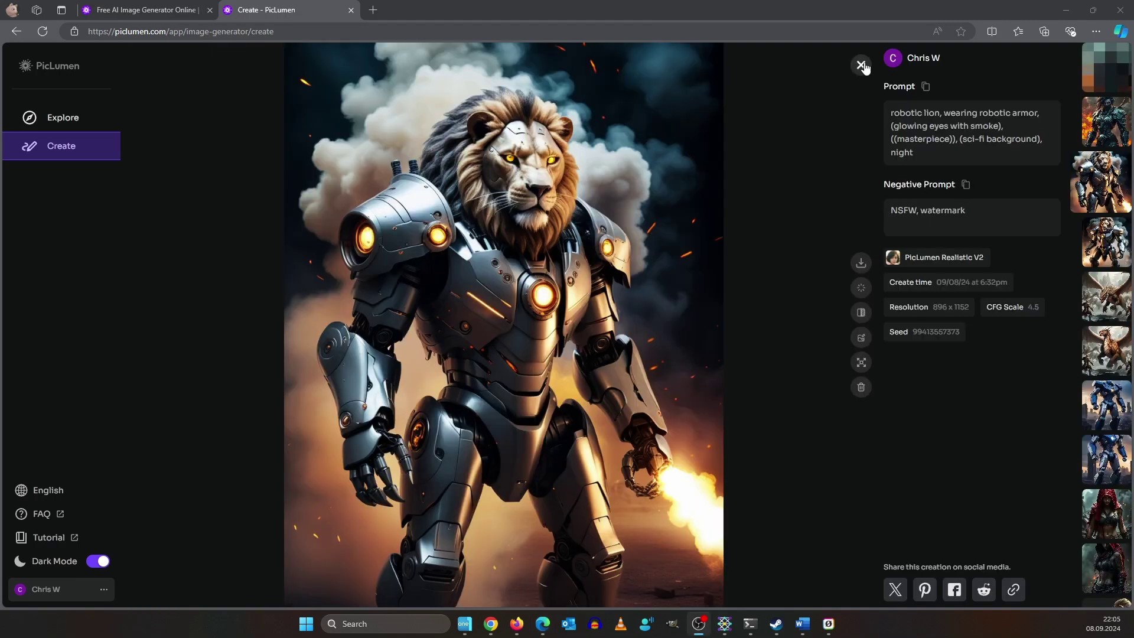
{"action": "left_click", "coordinate": [860, 65]}
{"action": "left_click", "coordinate": [577, 309]}
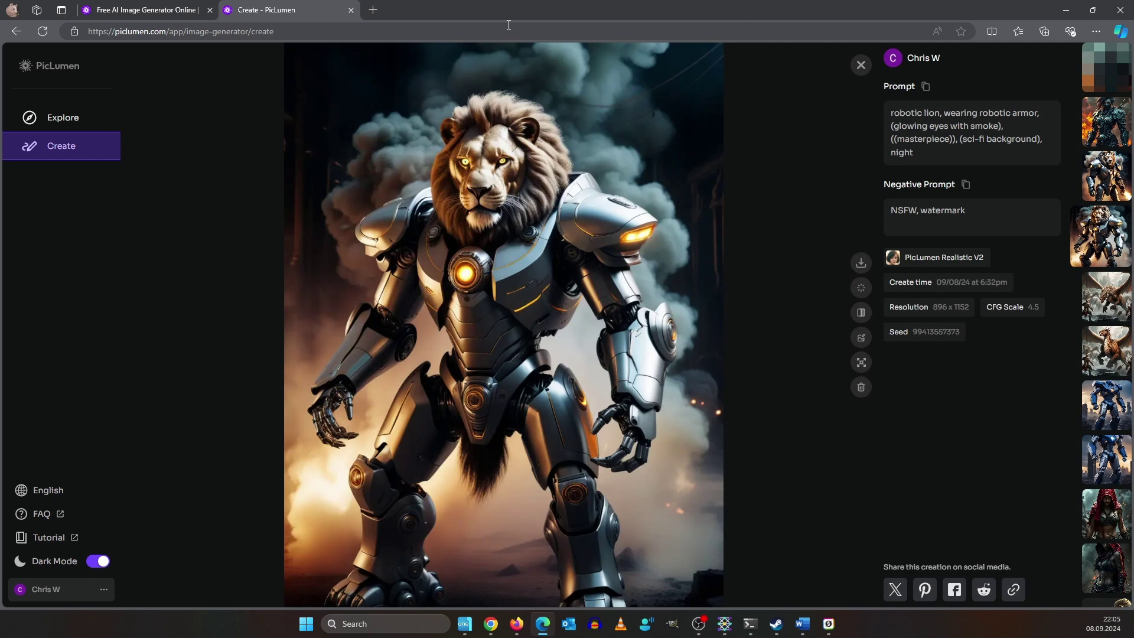
{"action": "key", "text": "Escape"}
{"action": "left_click", "coordinate": [356, 321]}
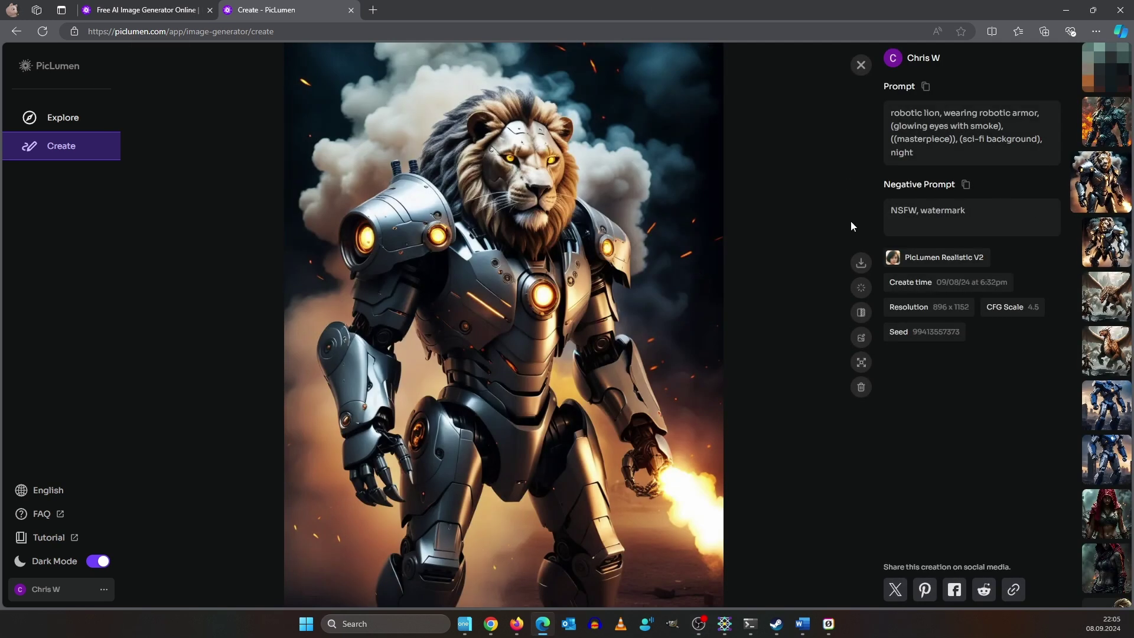
Step: Start inpainting the lion image and mask its face and mane with a 70px brush
{"action": "left_click", "coordinate": [860, 338]}
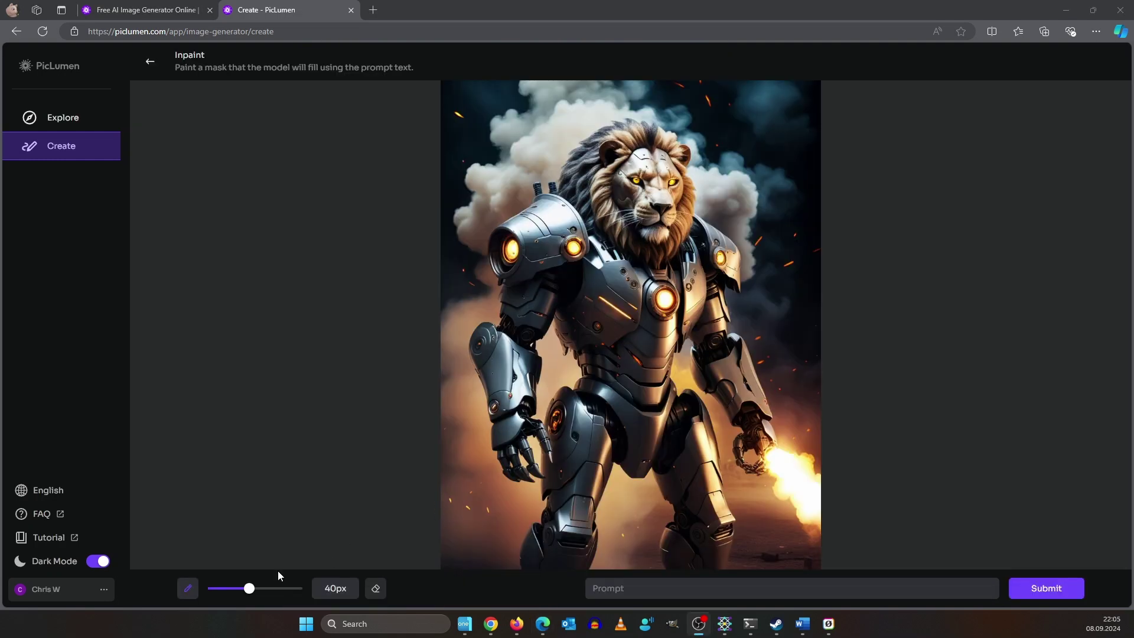
{"action": "left_click_drag", "start_coordinate": [260, 584], "coordinate": [286, 589]}
{"action": "mouse_move", "coordinate": [656, 254]}
{"action": "left_mouse_down"}
{"action": "mouse_move", "coordinate": [620, 215]}
{"action": "mouse_move", "coordinate": [577, 201]}
{"action": "mouse_move", "coordinate": [640, 119]}
{"action": "mouse_move", "coordinate": [623, 160]}
{"action": "mouse_move", "coordinate": [661, 205]}
{"action": "mouse_move", "coordinate": [676, 152]}
{"action": "mouse_move", "coordinate": [682, 180]}
{"action": "mouse_move", "coordinate": [673, 147]}
{"action": "mouse_move", "coordinate": [645, 191]}
{"action": "left_mouse_up"}
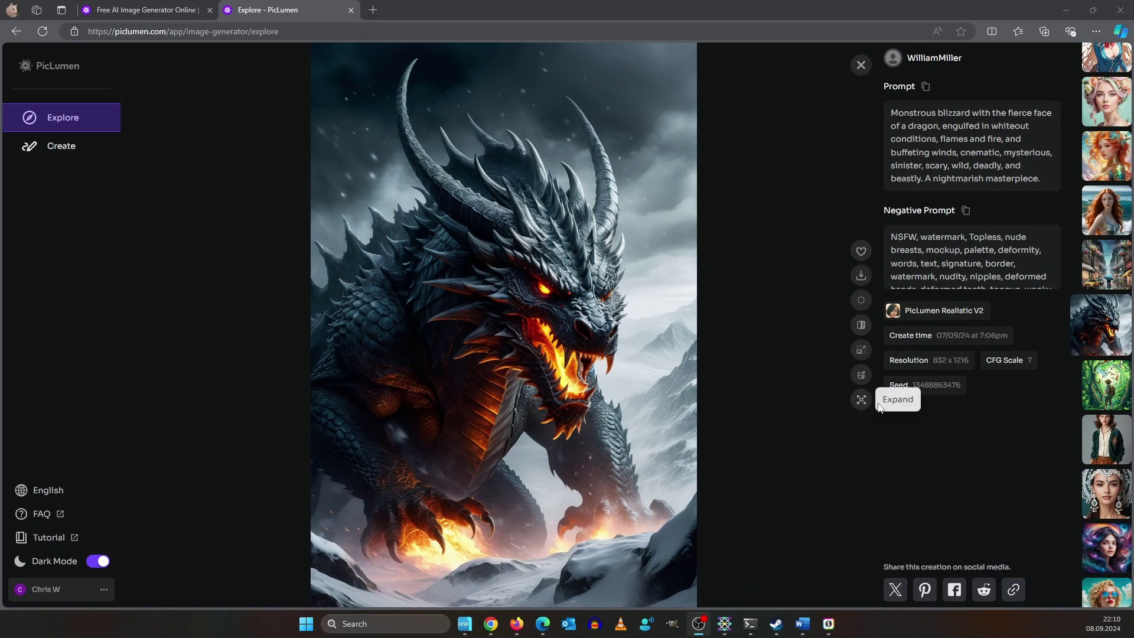
Step: Outpaint the dragon image left, right and down to about 1130 x 1411, lowering the dragon, and generate
{"action": "left_click", "coordinate": [862, 401]}
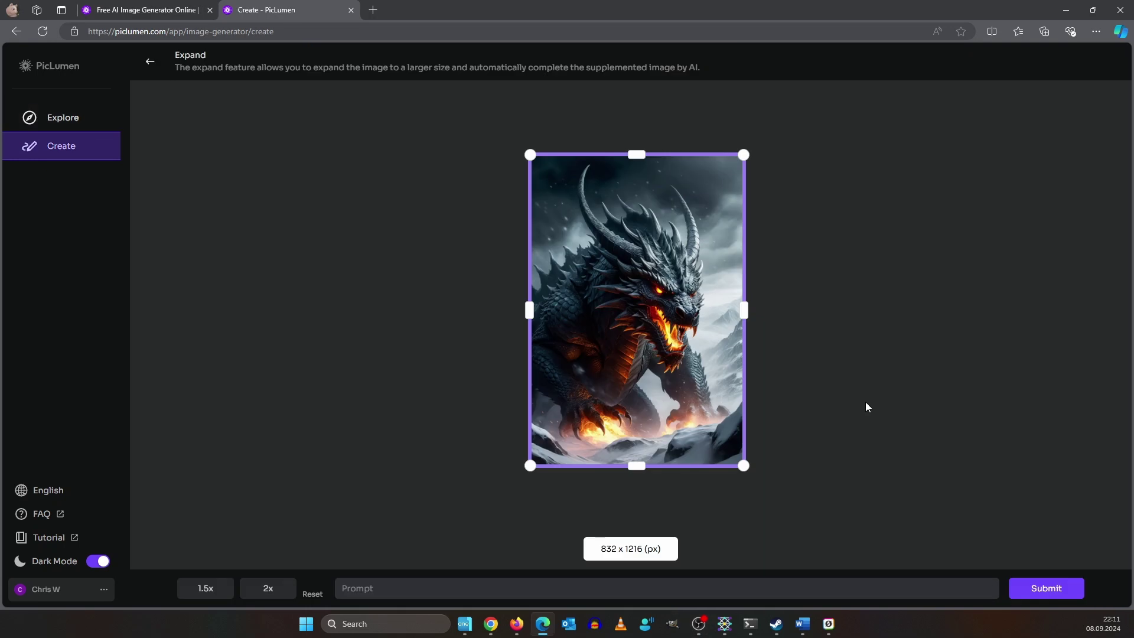
{"action": "left_click_drag", "start_coordinate": [535, 319], "coordinate": [478, 324]}
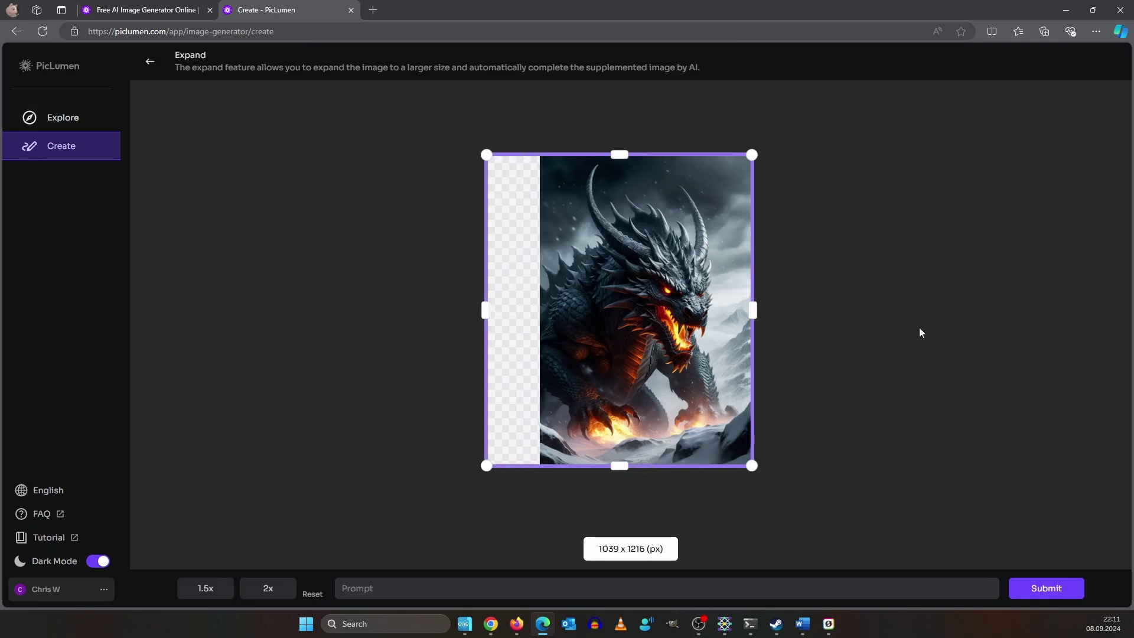
{"action": "left_click_drag", "start_coordinate": [752, 309], "coordinate": [776, 310]}
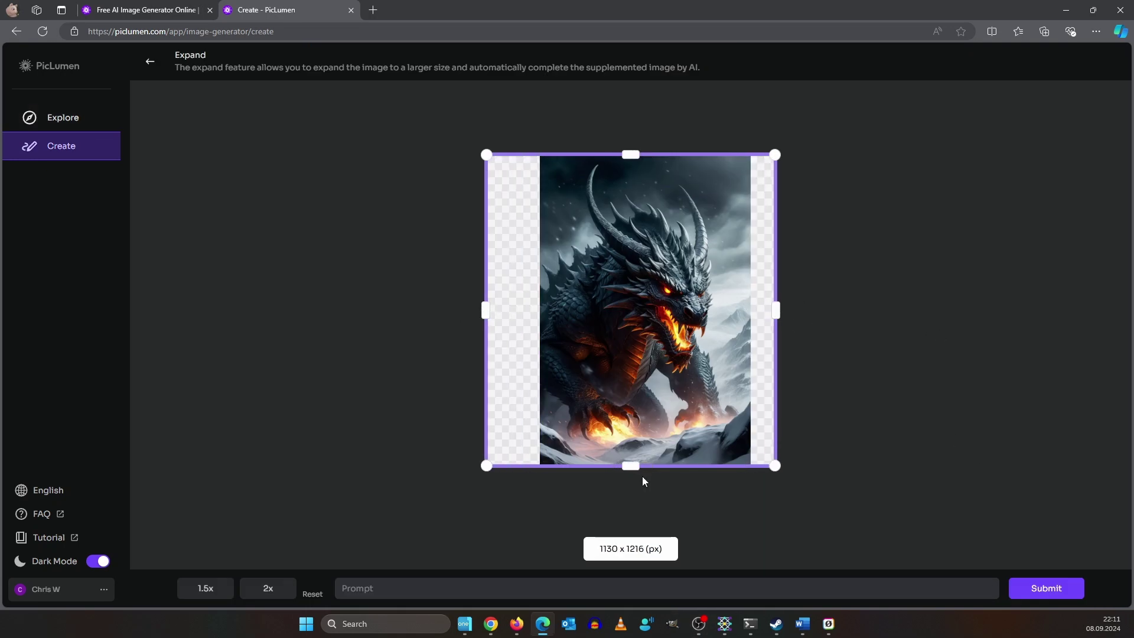
{"action": "left_click_drag", "start_coordinate": [635, 466], "coordinate": [635, 515]}
{"action": "left_click_drag", "start_coordinate": [668, 286], "coordinate": [629, 328]}
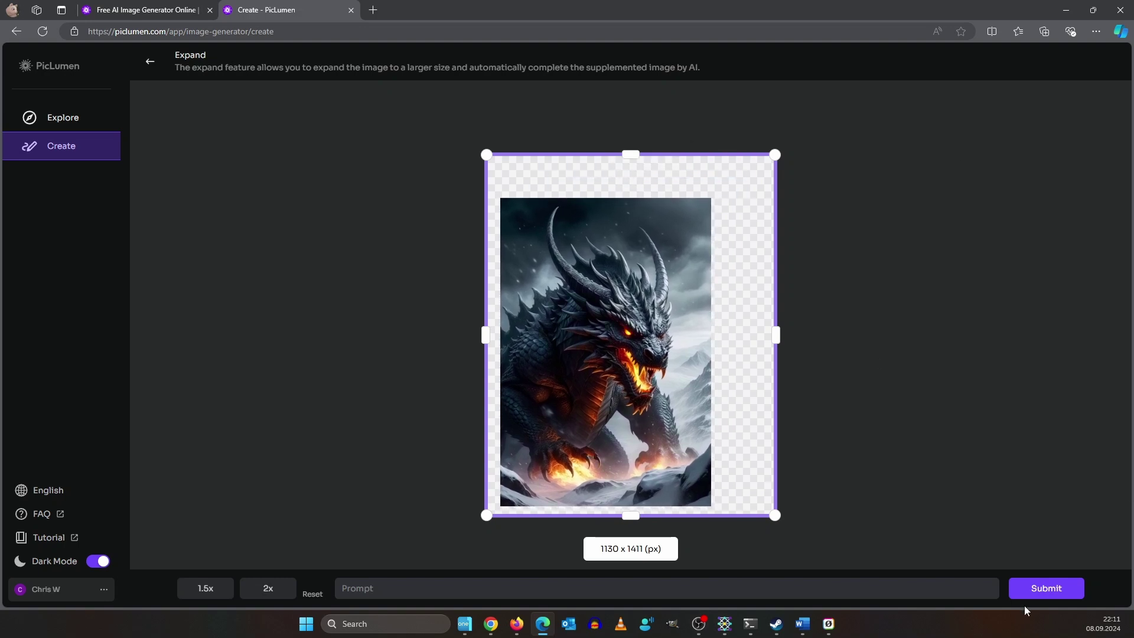
{"action": "left_click", "coordinate": [1039, 590]}
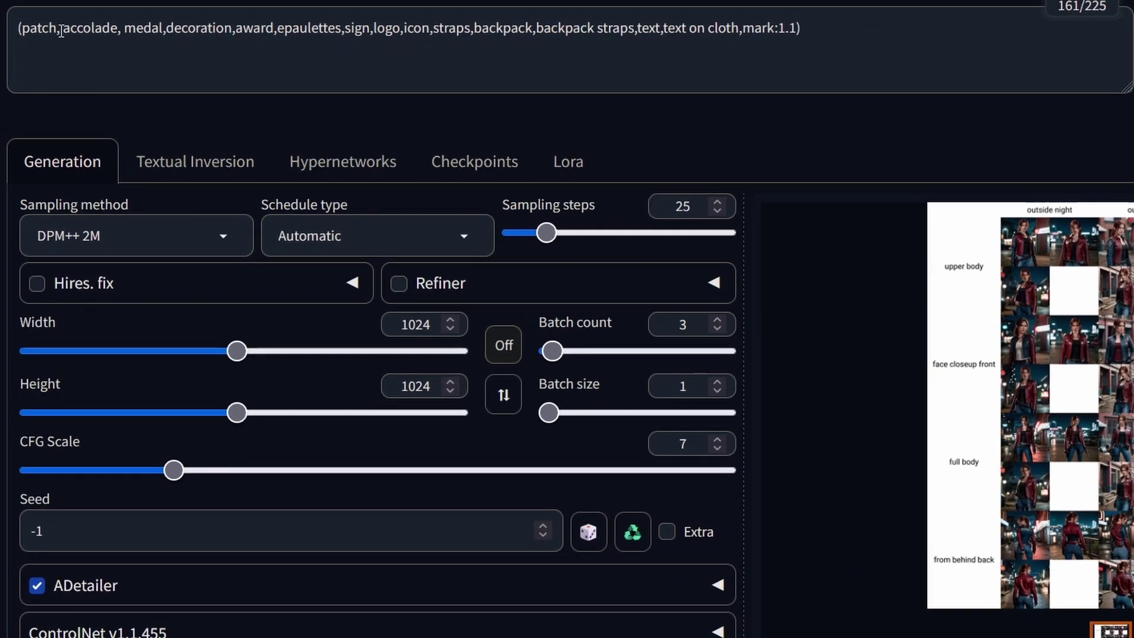
Step: Highlight the terms patch, accolade and medal in the negative prompt
{"action": "double_click", "coordinate": [37, 40]}
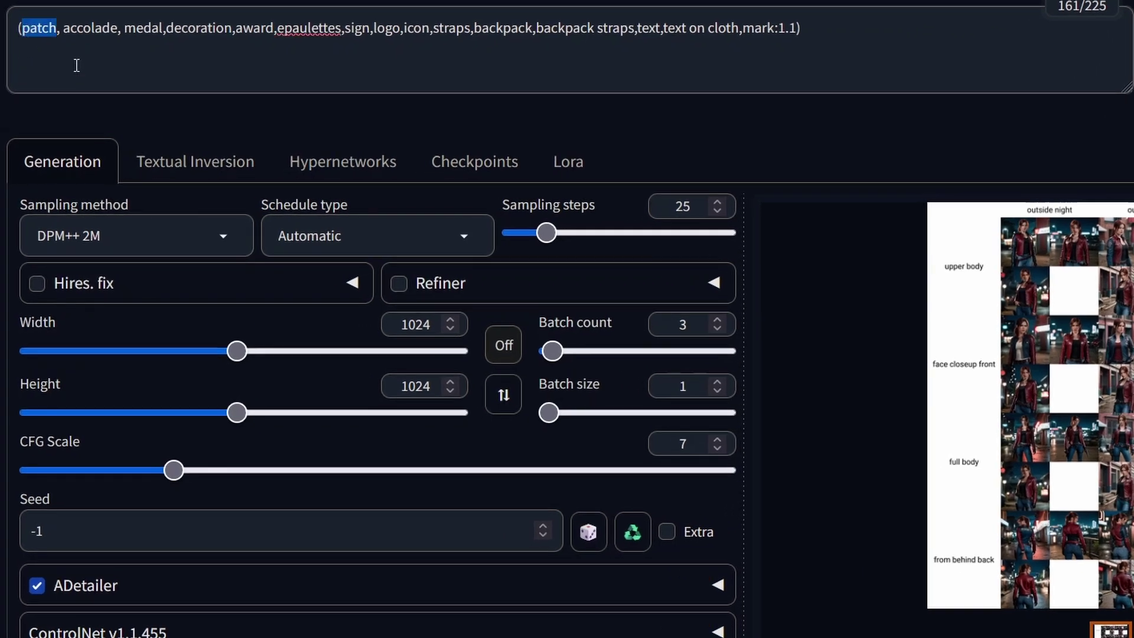
{"action": "double_click", "coordinate": [93, 28]}
{"action": "double_click", "coordinate": [139, 29]}
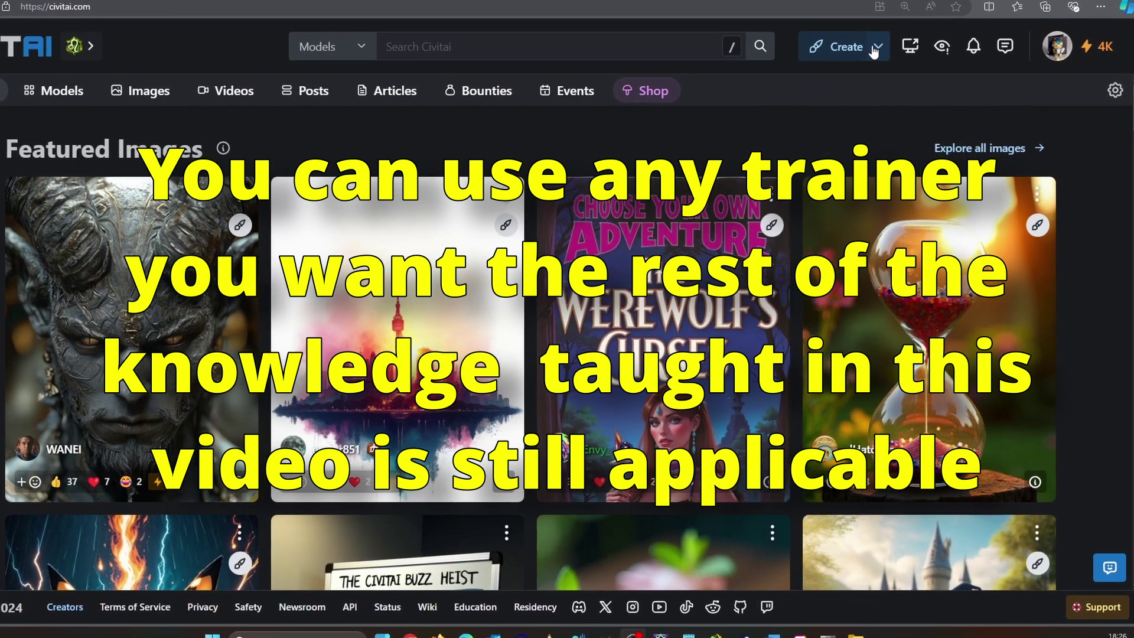
Step: Start a new Character LoRA named Claire-Redfield and continue to the training data step
{"action": "mouse_move", "coordinate": [880, 54]}
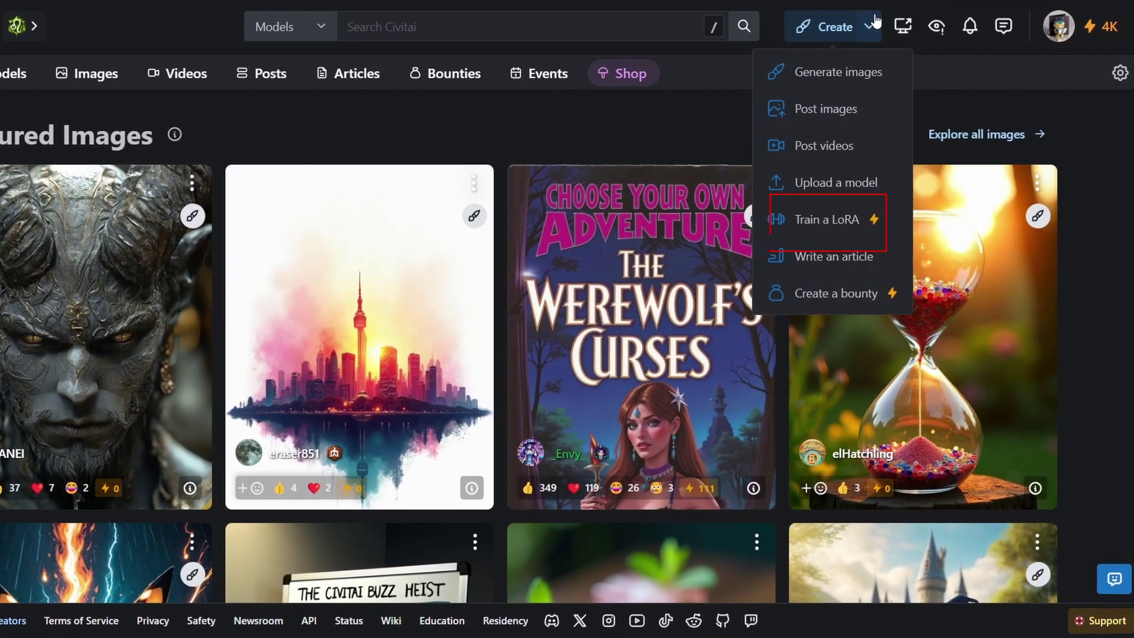
{"action": "left_click", "coordinate": [831, 222]}
{"action": "left_click", "coordinate": [762, 290]}
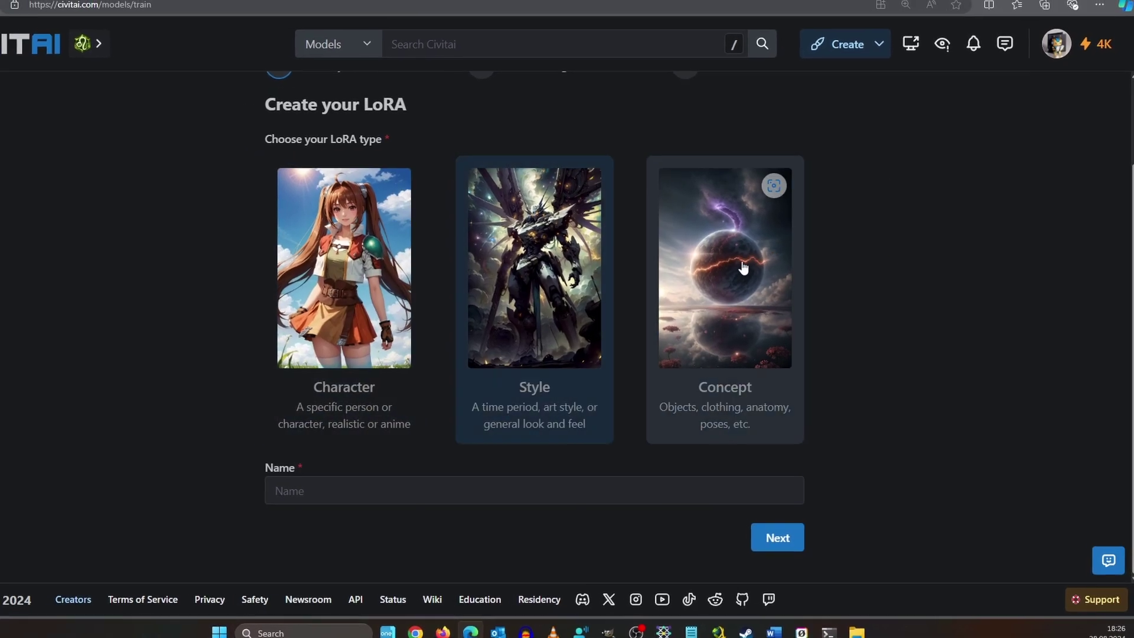
{"action": "left_click", "coordinate": [378, 319]}
{"action": "left_click", "coordinate": [378, 490]}
{"action": "type", "text": "Claire-Redfie"}
{"action": "type", "text": "ld"}
{"action": "left_click", "coordinate": [829, 322]}
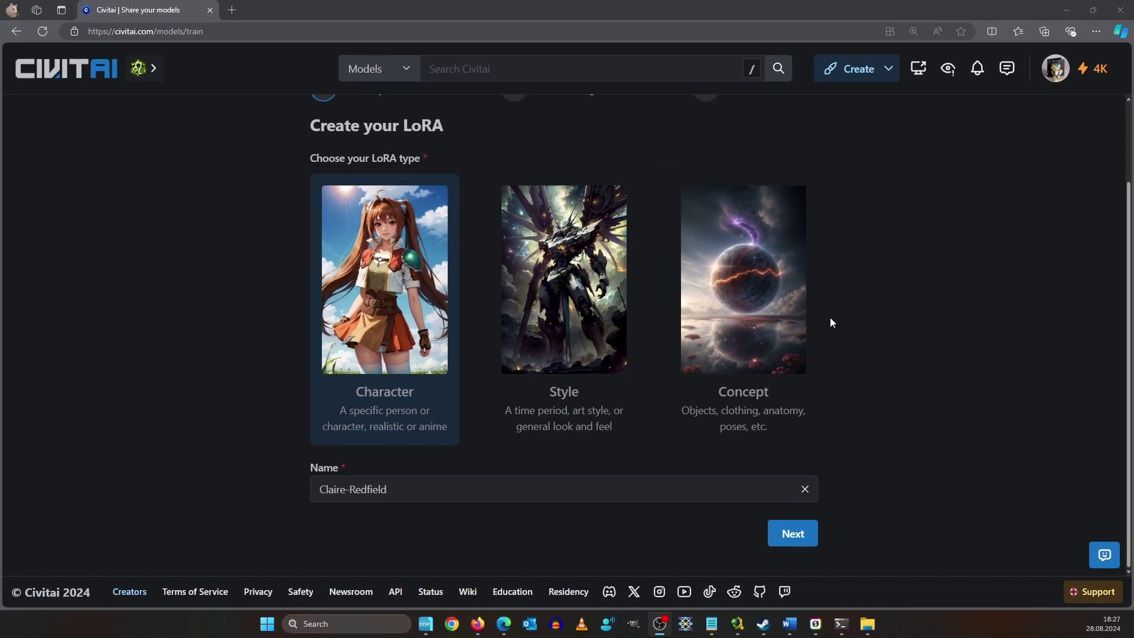
{"action": "left_click", "coordinate": [792, 533]}
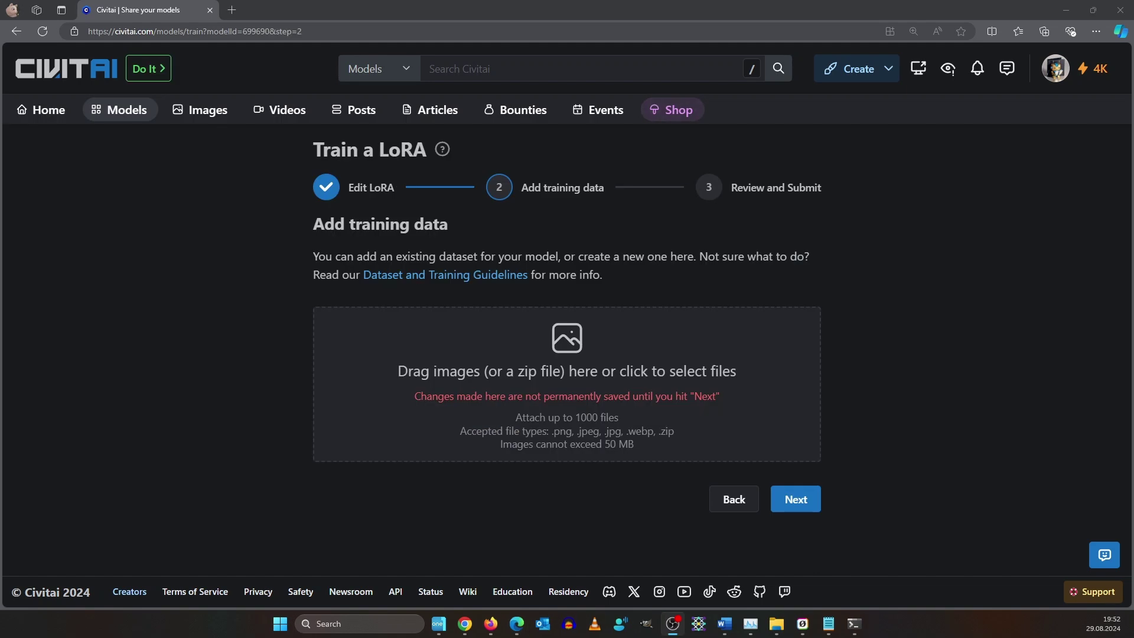
Step: Drop the 33 training images into the dataset and scroll through them
{"action": "left_click_drag", "start_coordinate": [843, 255], "coordinate": [601, 337]}
{"action": "scroll", "coordinate": [994, 317], "scroll_direction": "down", "scroll_amount": 3}
{"action": "scroll", "coordinate": [994, 322], "scroll_direction": "down", "scroll_amount": 3}
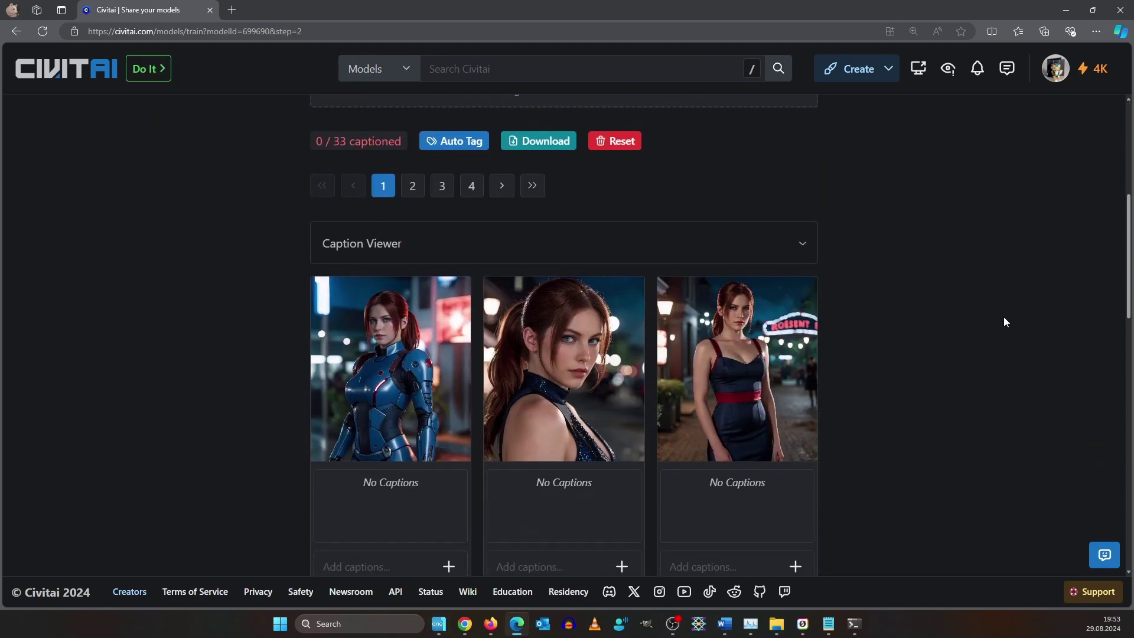
{"action": "scroll", "coordinate": [929, 280], "scroll_direction": "down", "scroll_amount": 5}
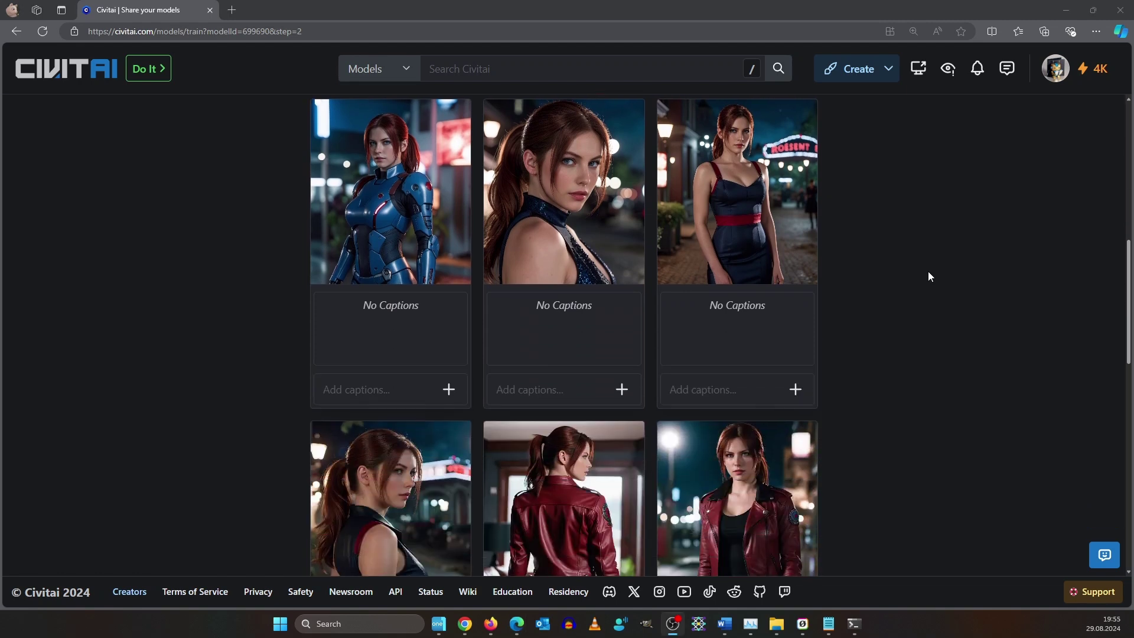
{"action": "scroll", "coordinate": [929, 280], "scroll_direction": "down", "scroll_amount": 6}
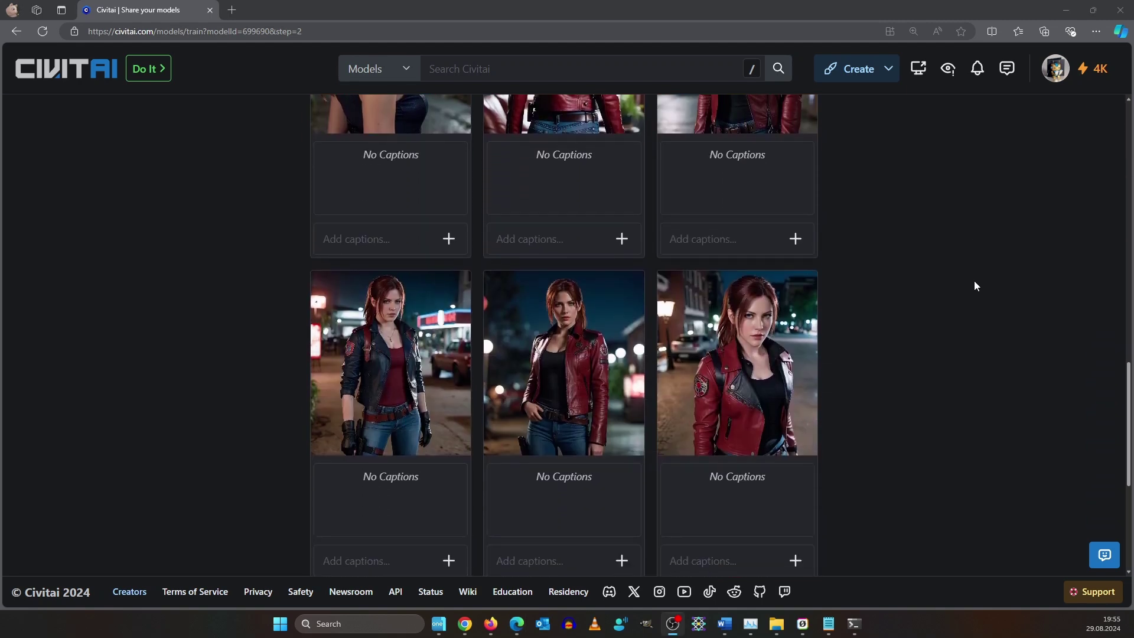
{"action": "scroll", "coordinate": [879, 436], "scroll_direction": "up", "scroll_amount": 10}
{"action": "scroll", "coordinate": [898, 448], "scroll_direction": "up", "scroll_amount": 4}
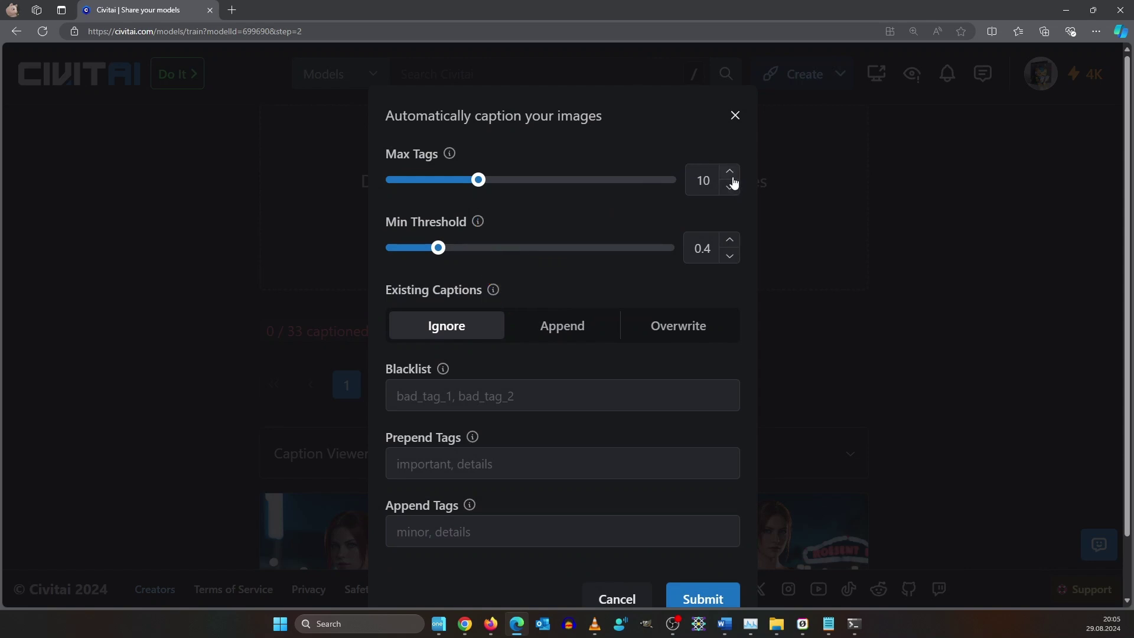
Step: Auto-caption with Max Tags 15, blacklisting blue eyes, red hair, brown hair, ponytail, prepending RedClaire
{"action": "left_click", "coordinate": [732, 177]}
{"action": "left_click", "coordinate": [731, 177]}
{"action": "left_click", "coordinate": [731, 177]}
{"action": "left_click", "coordinate": [731, 177]}
{"action": "left_click", "coordinate": [731, 177]}
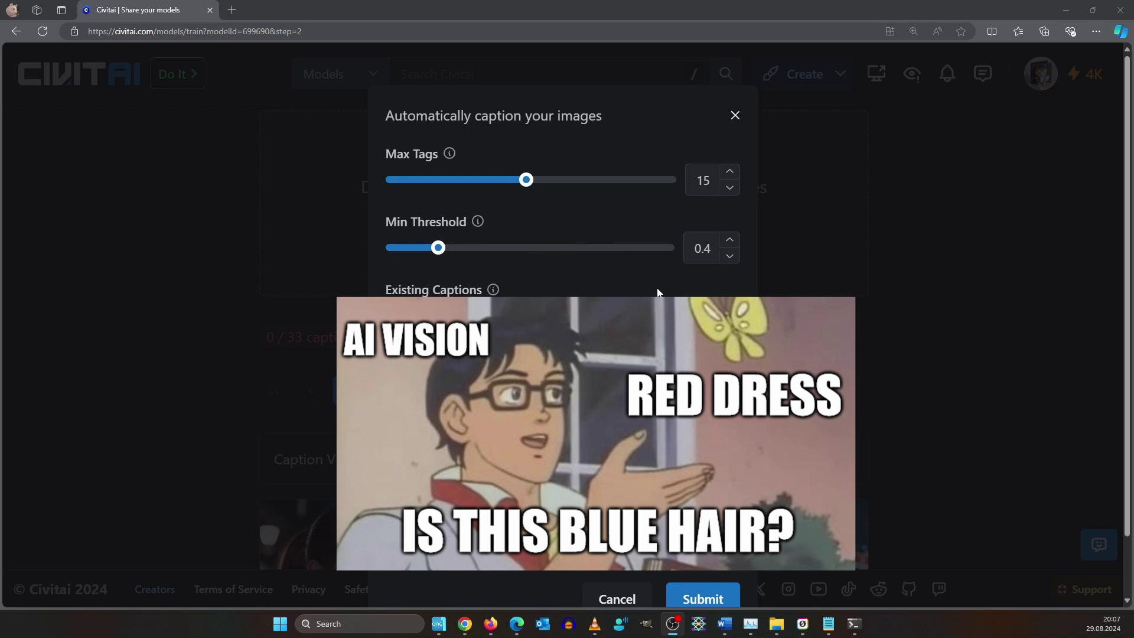
{"action": "scroll", "coordinate": [655, 282], "scroll_direction": "down", "scroll_amount": 1}
{"action": "left_click", "coordinate": [508, 301]}
{"action": "type", "text": "blue eyes,"}
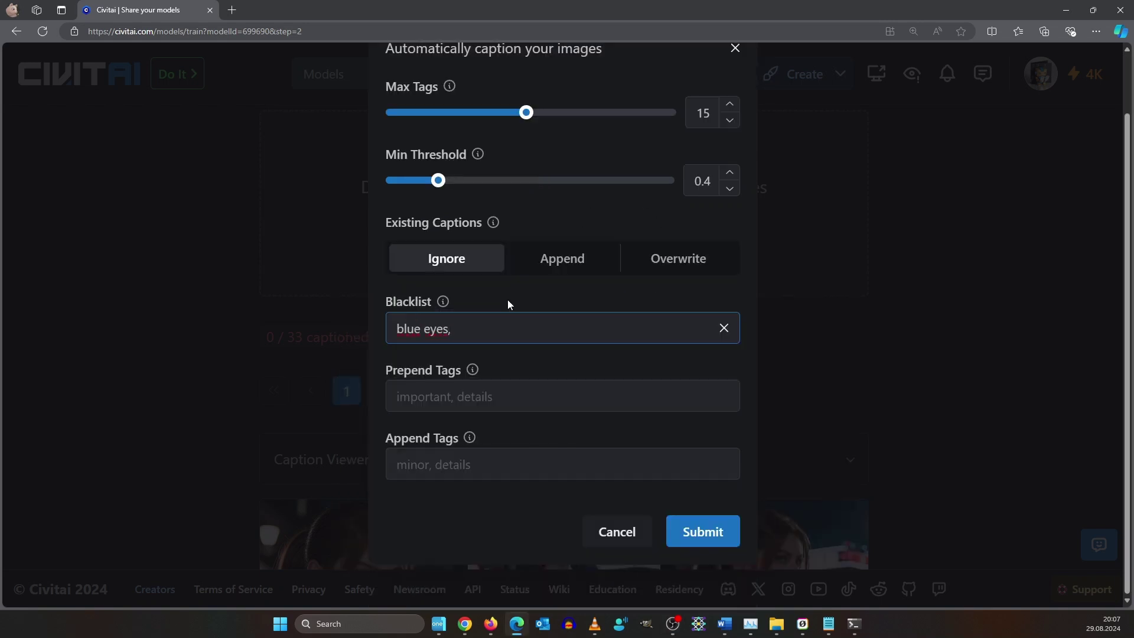
{"action": "type", "text": "red"}
{"action": "type", "text": "hair,brown hair, ponytail"}
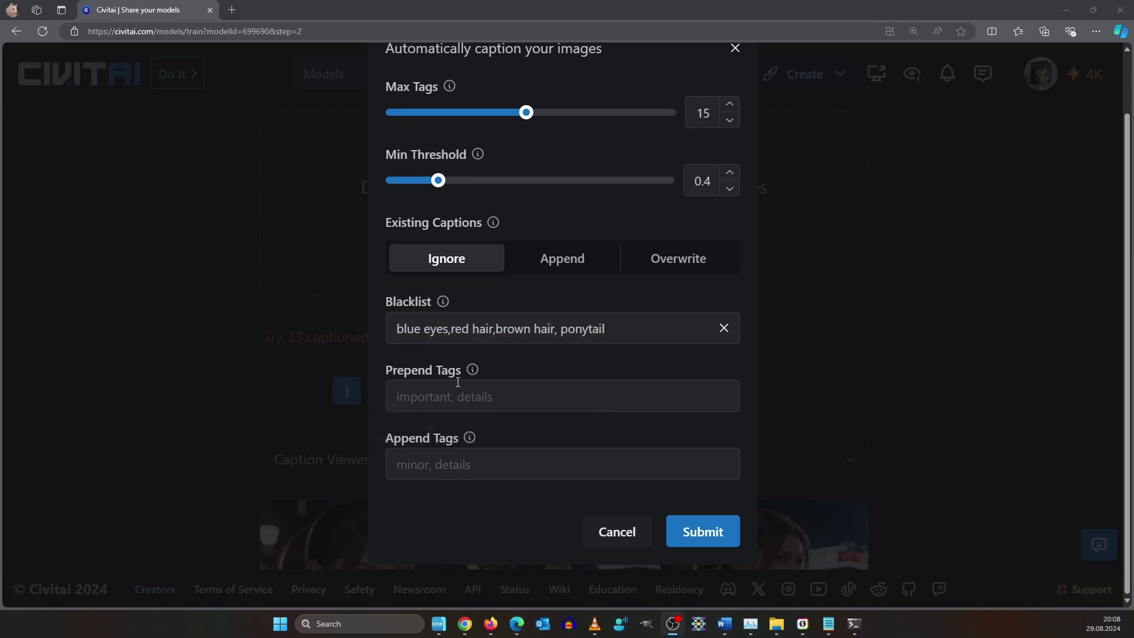
{"action": "left_click", "coordinate": [547, 397]}
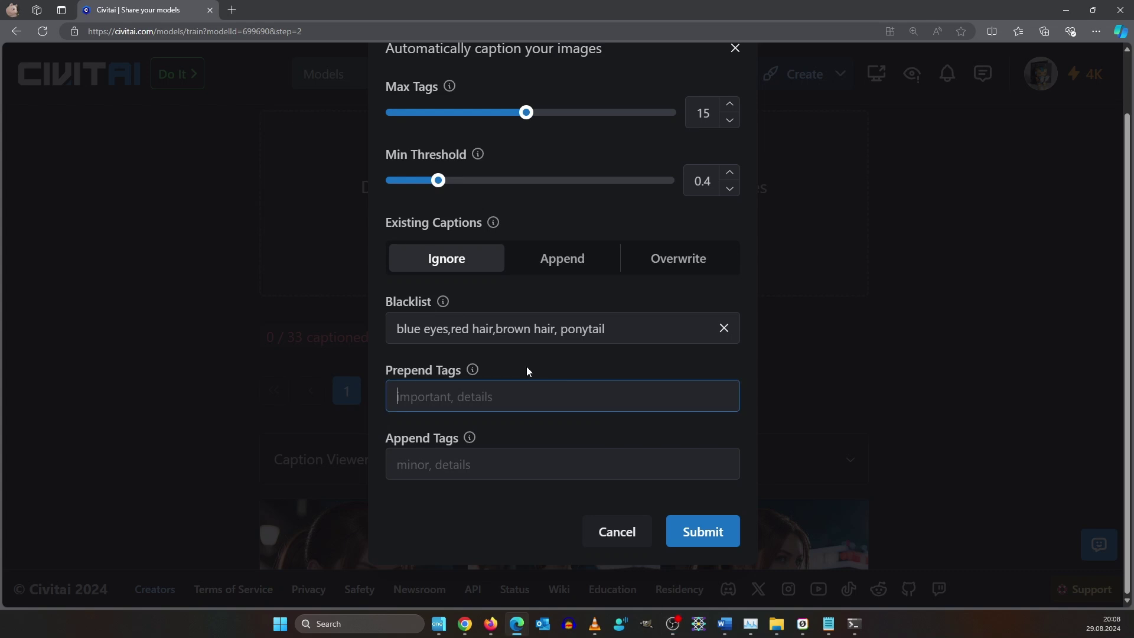
{"action": "type", "text": "RedClaire"}
{"action": "left_click", "coordinate": [710, 531]}
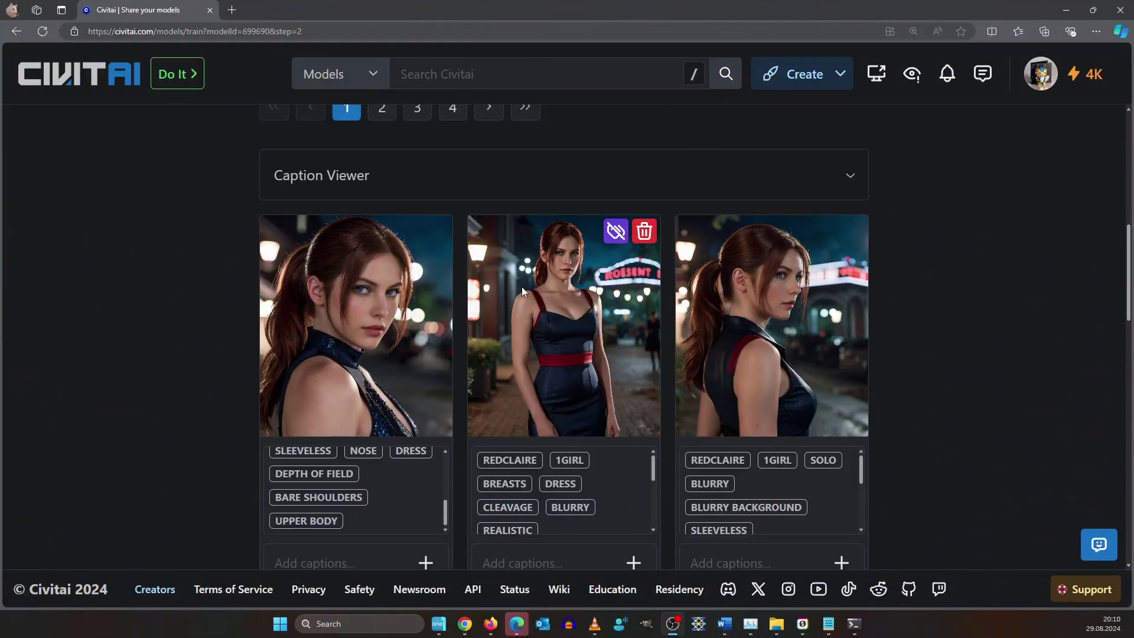
Step: Review captions across the 33 images and remove the LIPS tag from one portrait
{"action": "scroll", "coordinate": [417, 557], "scroll_direction": "up", "scroll_amount": 3}
{"action": "scroll", "coordinate": [518, 447], "scroll_direction": "down", "scroll_amount": 5}
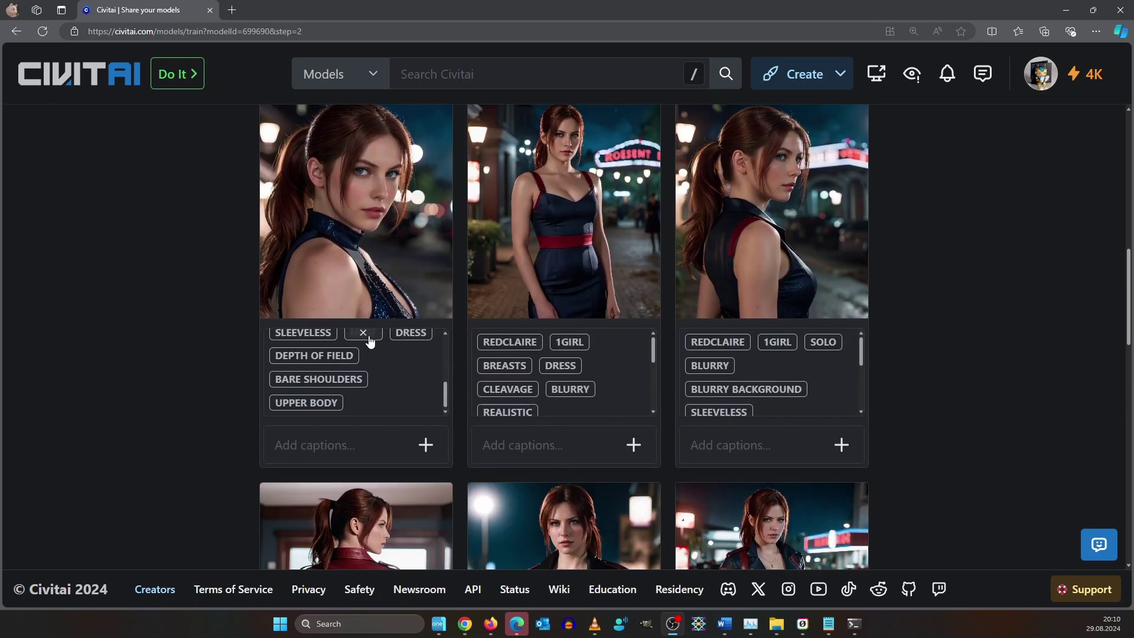
{"action": "scroll", "coordinate": [384, 378], "scroll_direction": "down", "scroll_amount": 2}
{"action": "scroll", "coordinate": [354, 260], "scroll_direction": "up", "scroll_amount": 2}
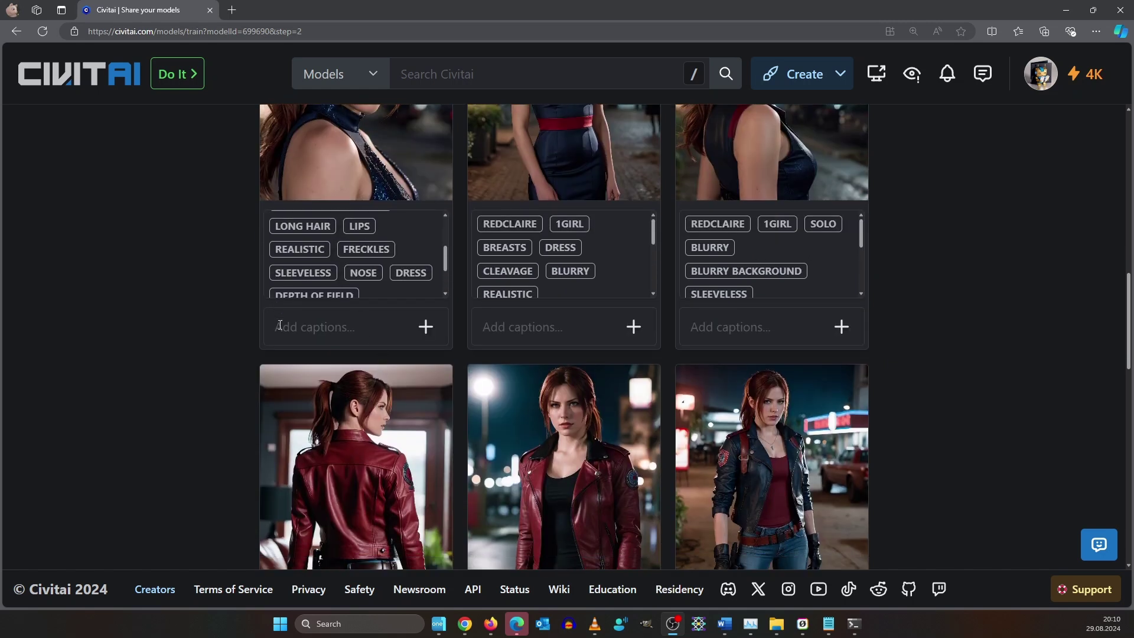
{"action": "scroll", "coordinate": [236, 310], "scroll_direction": "up", "scroll_amount": 2}
{"action": "scroll", "coordinate": [354, 372], "scroll_direction": "up", "scroll_amount": 3}
{"action": "scroll", "coordinate": [460, 414], "scroll_direction": "up", "scroll_amount": 2}
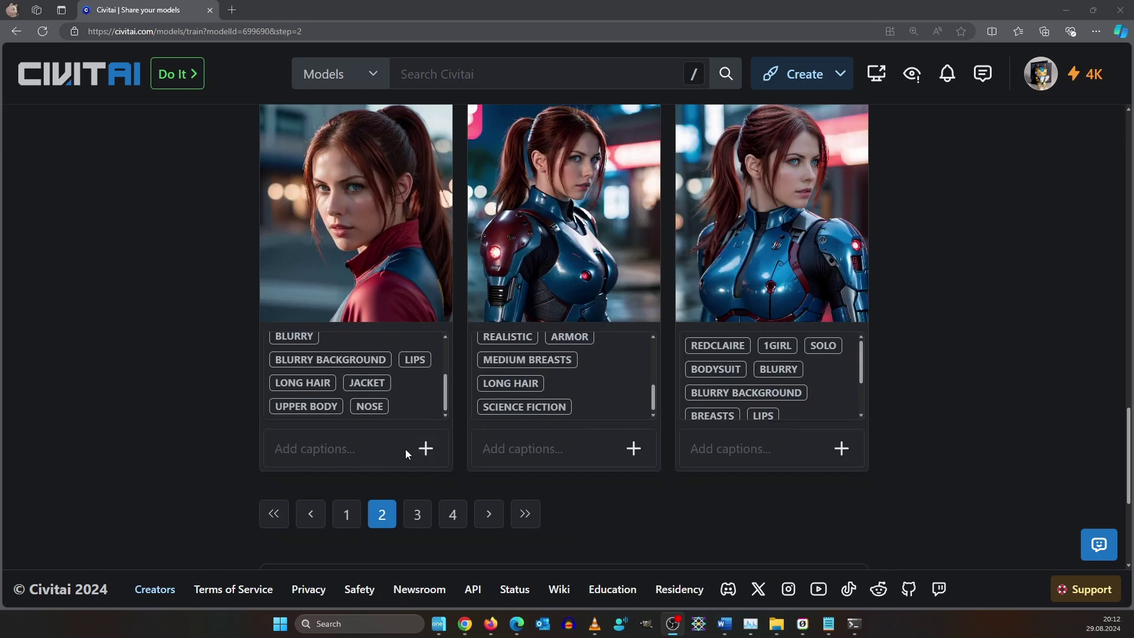
{"action": "left_click", "coordinate": [413, 362]}
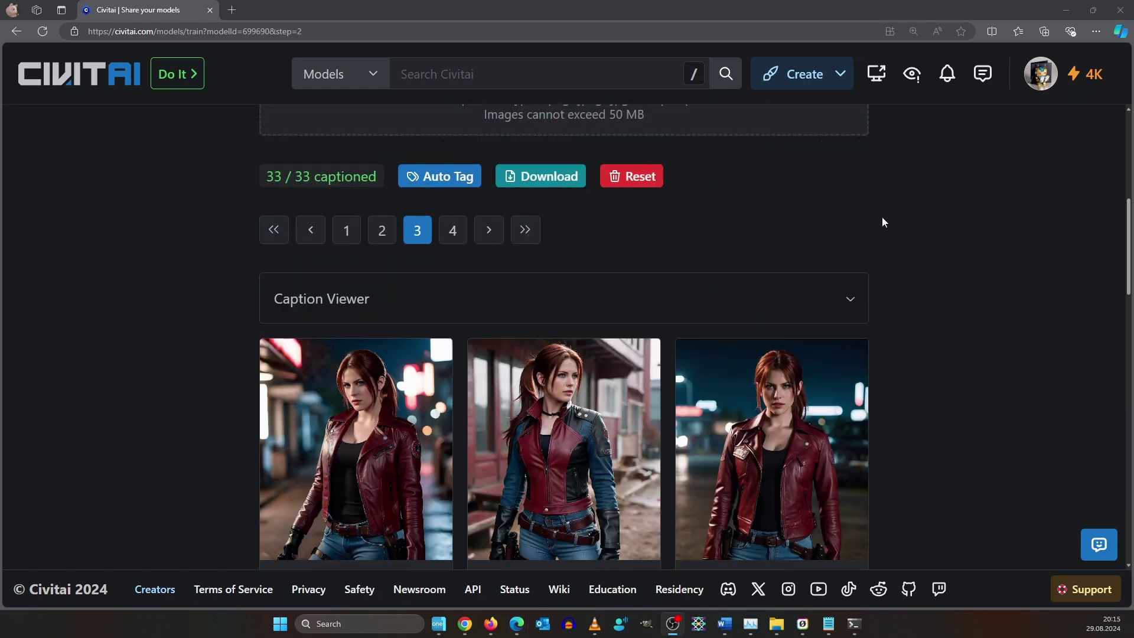
Step: Download the captioned dataset as 782906_training_data.zip and open its 000.png
{"action": "left_click", "coordinate": [540, 176]}
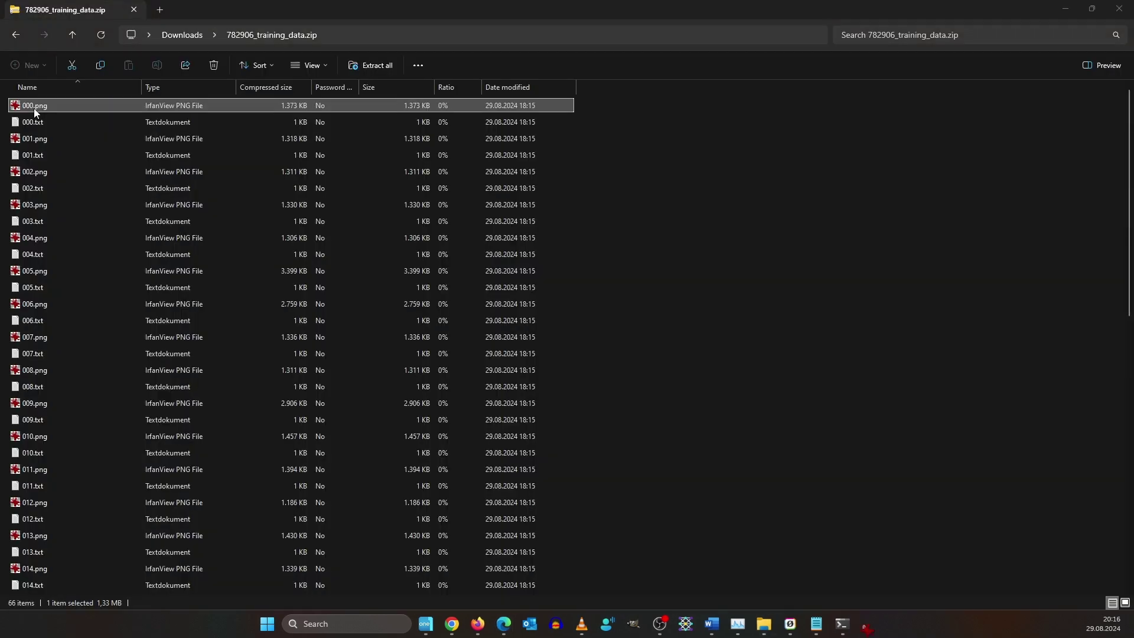
{"action": "key", "text": "Return"}
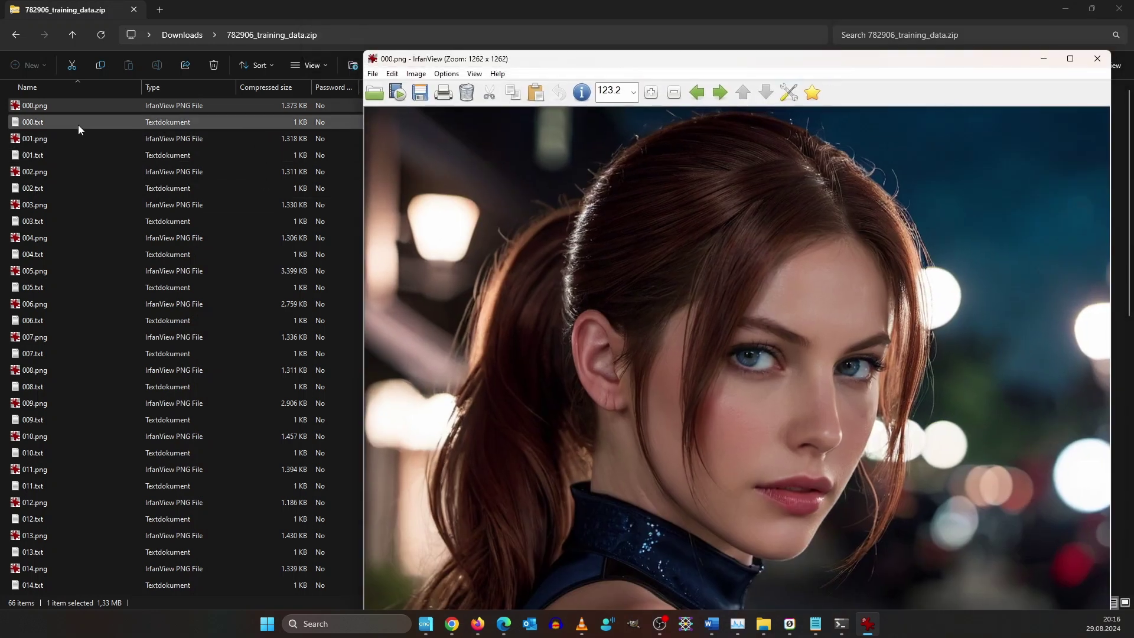
Step: Open 000.txt in Notepad to see its caption starting with redclaire, then move the window down
{"action": "double_click", "coordinate": [78, 124]}
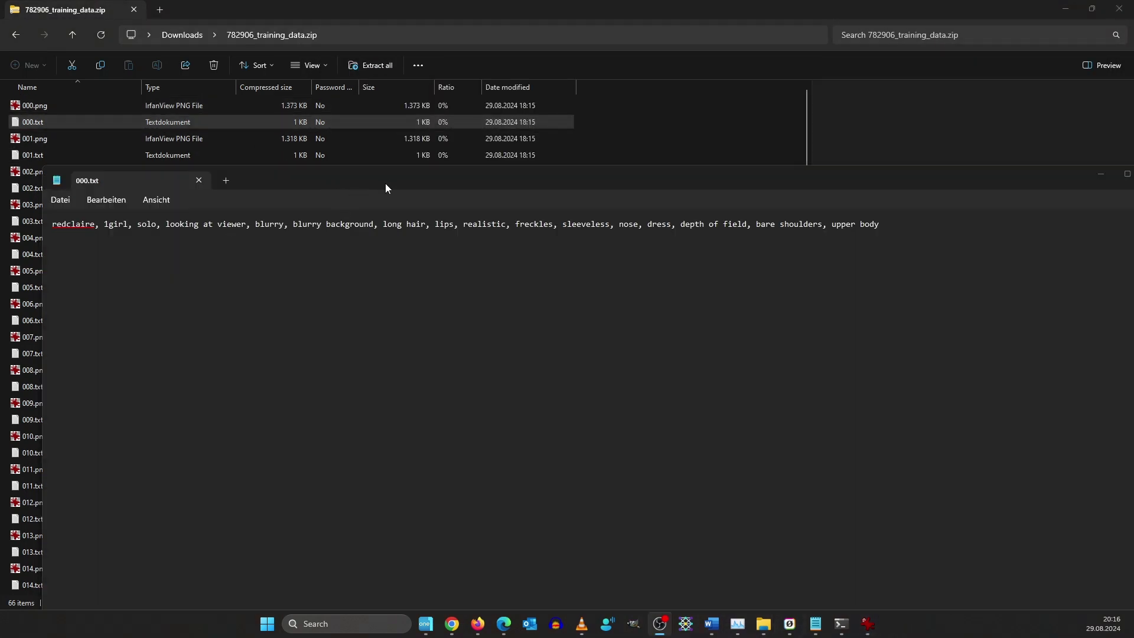
{"action": "left_click_drag", "start_coordinate": [385, 188], "coordinate": [385, 228]}
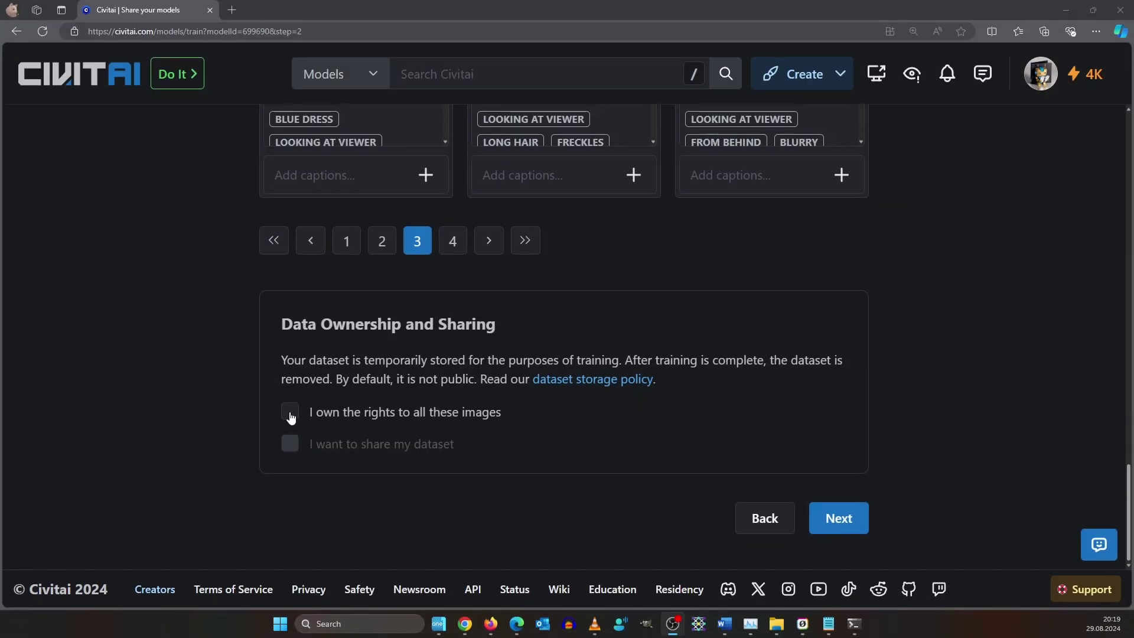
Step: Confirm owning the image rights, upload the dataset and review the SDXL Standard training setup
{"action": "left_click", "coordinate": [290, 413]}
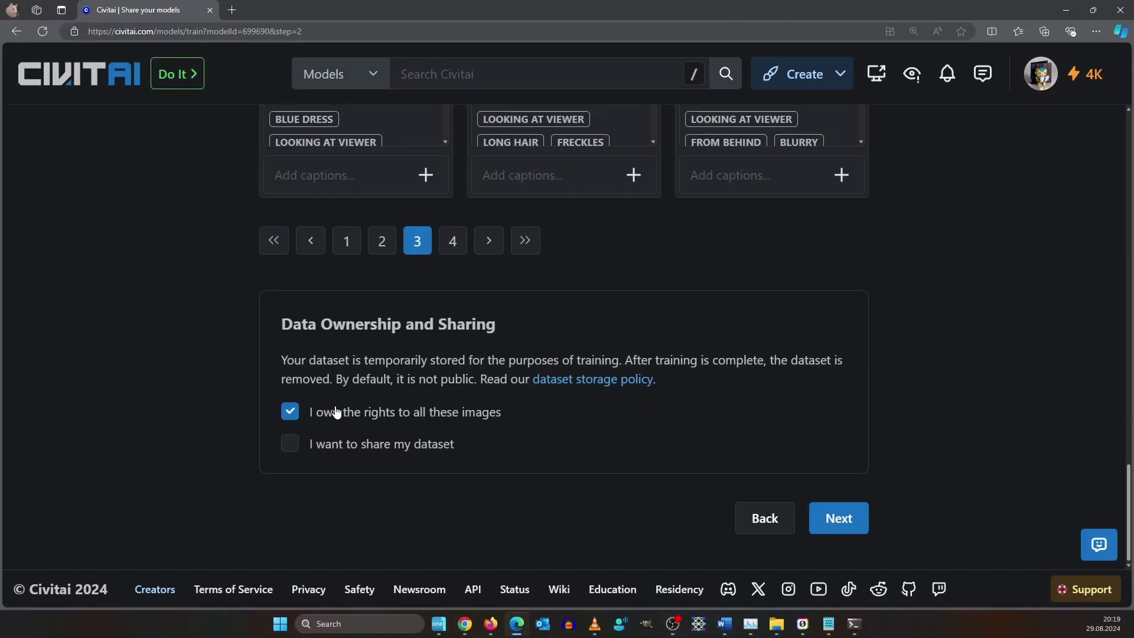
{"action": "left_click", "coordinate": [839, 518]}
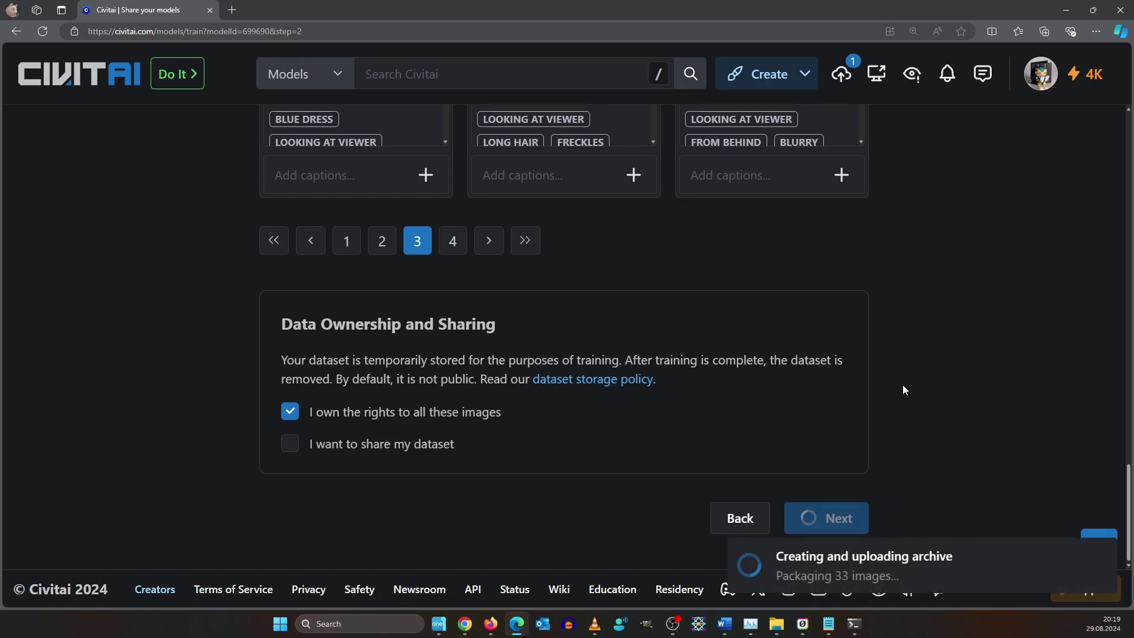
{"action": "scroll", "coordinate": [902, 384], "scroll_direction": "up", "scroll_amount": 1}
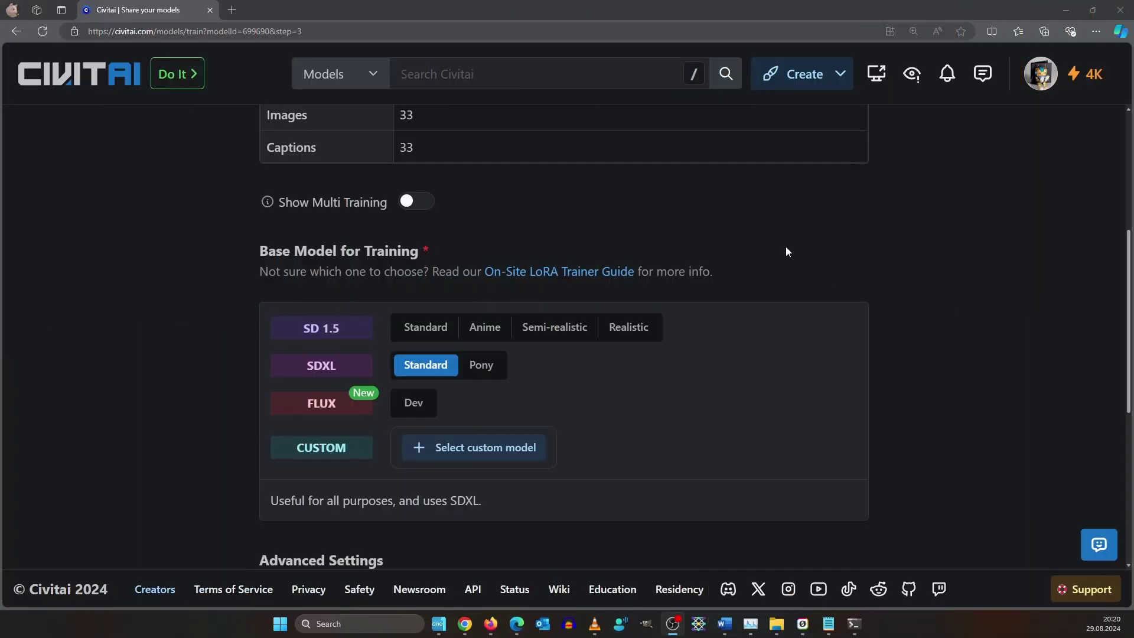
{"action": "scroll", "coordinate": [872, 235], "scroll_direction": "down", "scroll_amount": 2}
{"action": "scroll", "coordinate": [972, 243], "scroll_direction": "down", "scroll_amount": 3}
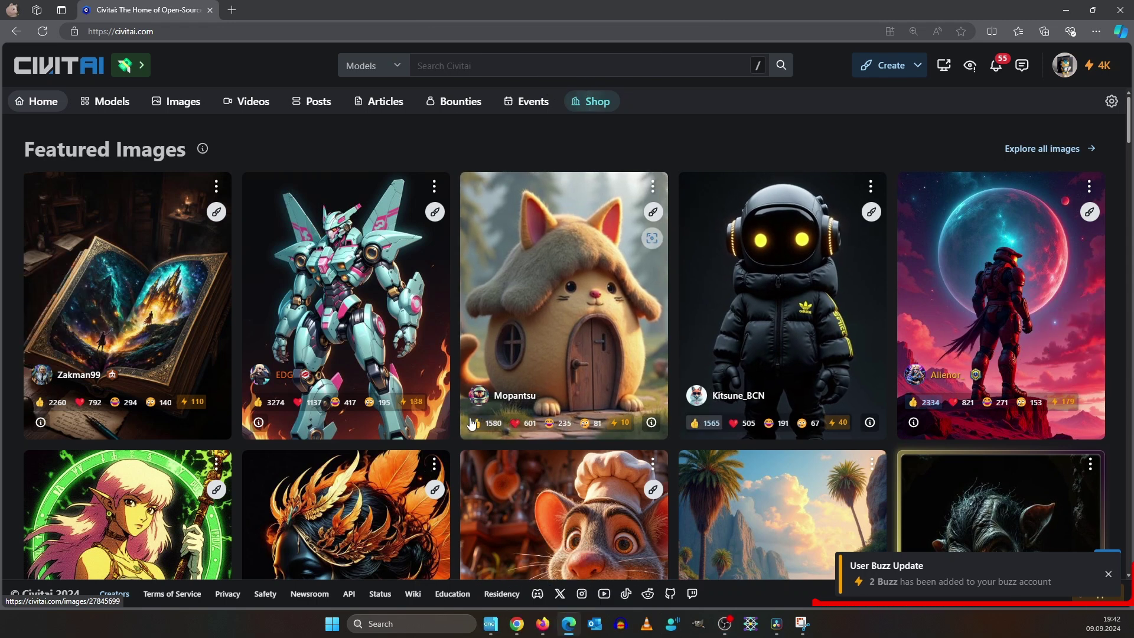
Step: Like the cat-shaped house, teal mech robot and glowing open book images
{"action": "left_click", "coordinate": [475, 423]}
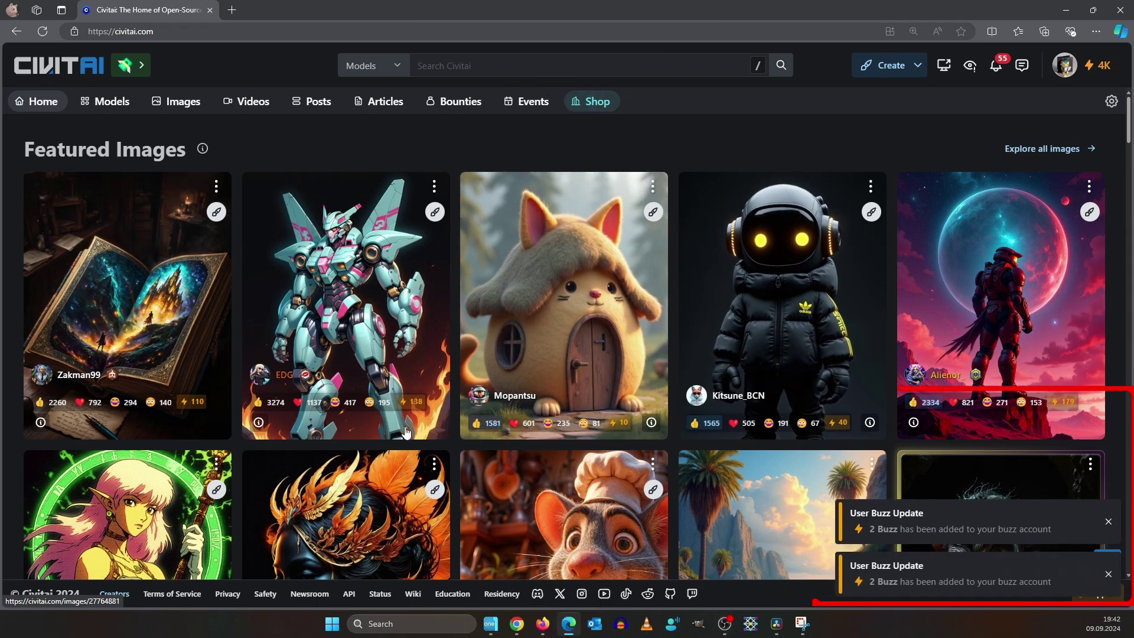
{"action": "left_click", "coordinate": [260, 402]}
{"action": "left_click", "coordinate": [61, 407]}
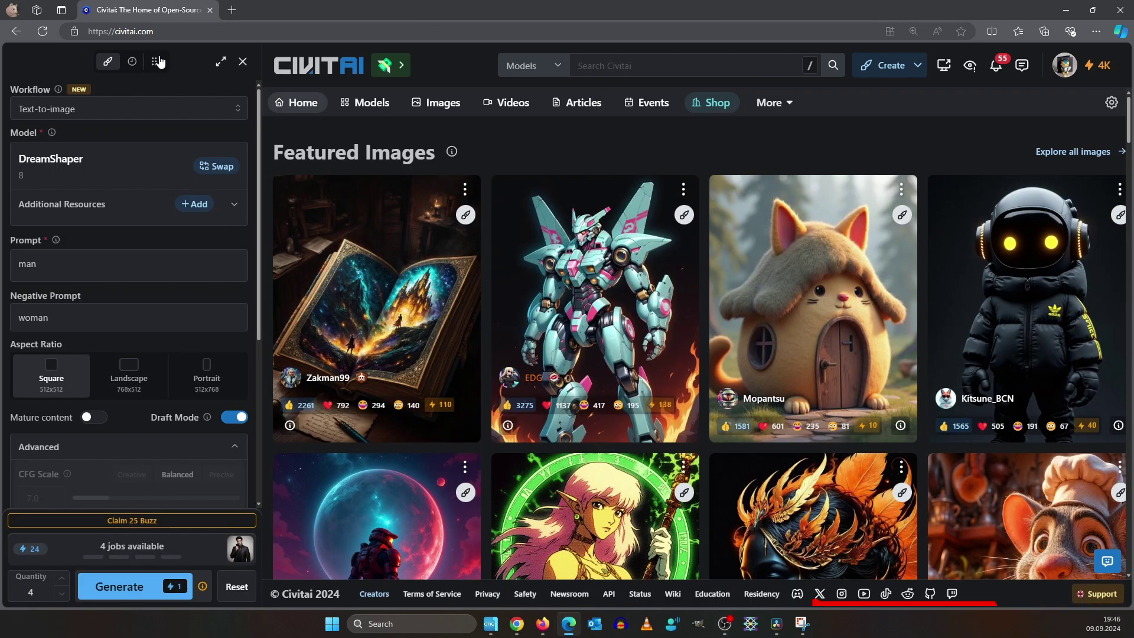
{"action": "left_click", "coordinate": [157, 61]}
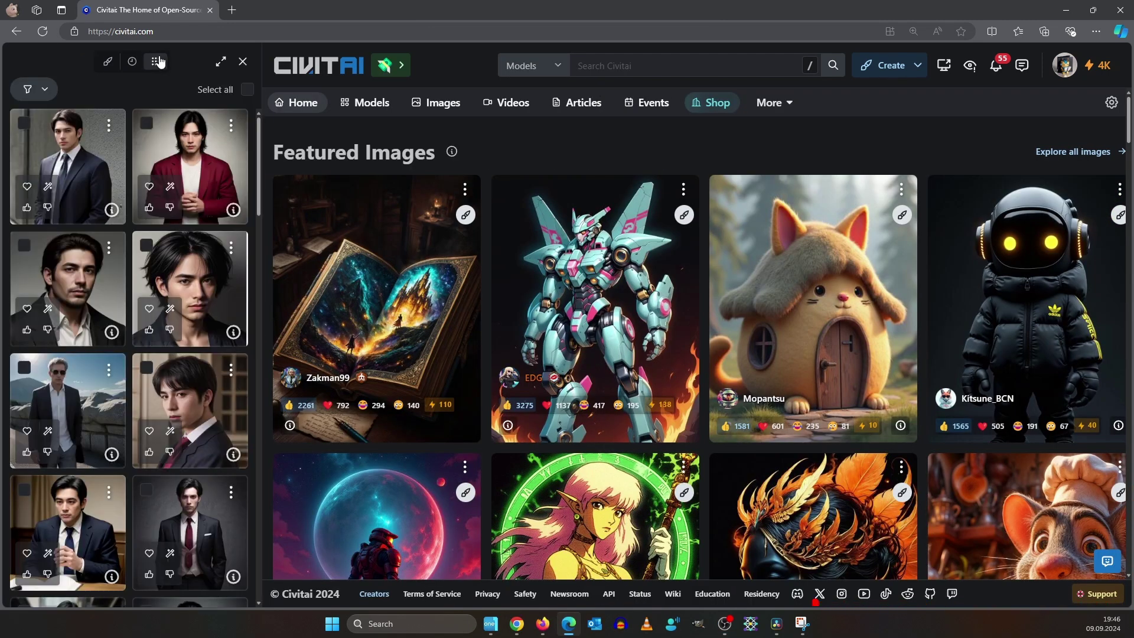
Step: Give all four generated portraits a thumbs-up and scroll down the list
{"action": "left_click", "coordinate": [27, 207]}
{"action": "left_click", "coordinate": [149, 207]}
{"action": "left_click", "coordinate": [149, 329]}
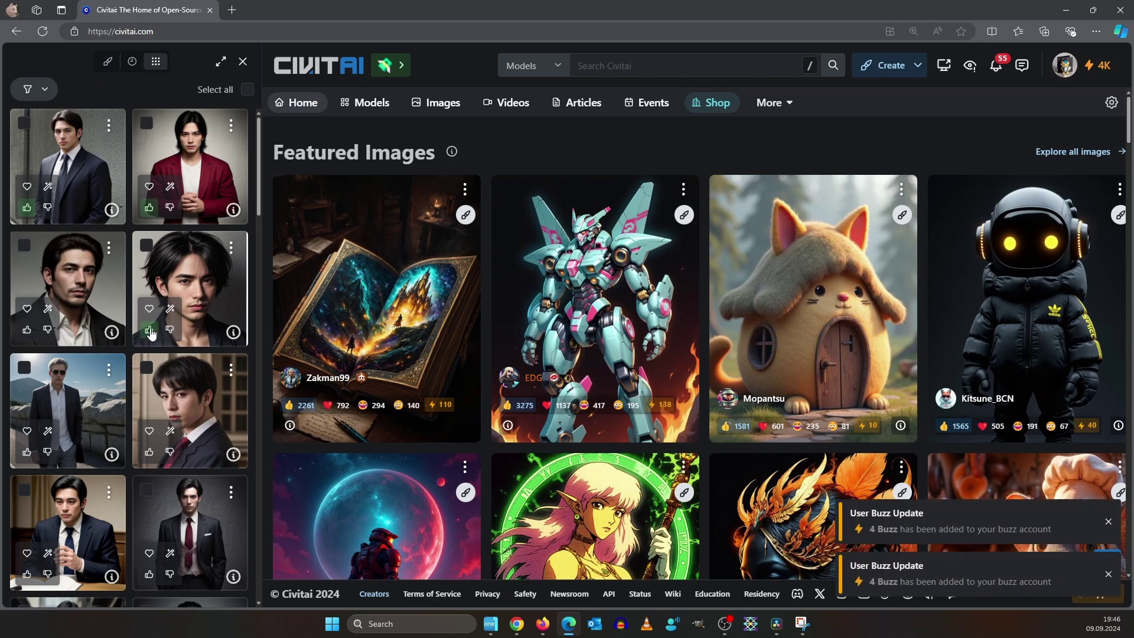
{"action": "left_click", "coordinate": [26, 331]}
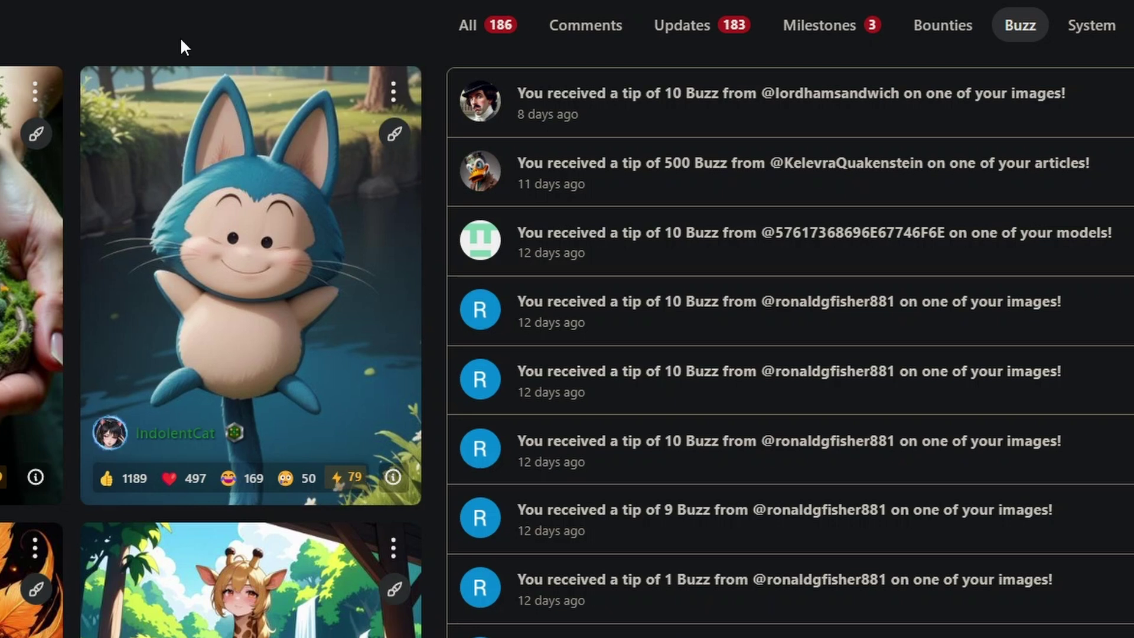
{"action": "scroll", "coordinate": [906, 215], "scroll_direction": "down", "scroll_amount": 6}
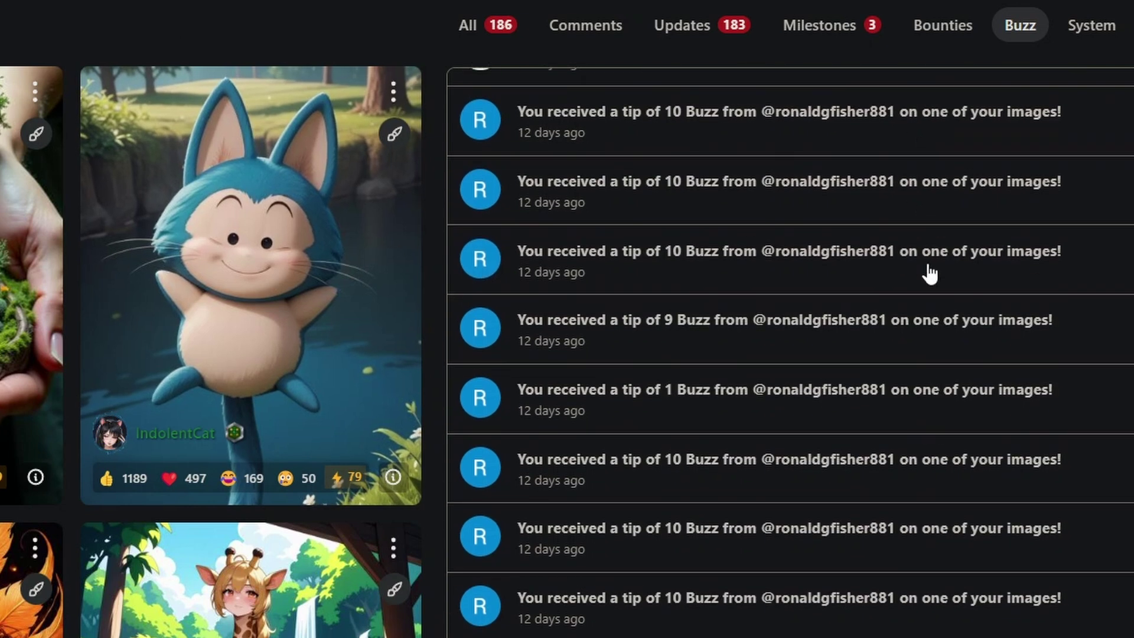
{"action": "scroll", "coordinate": [928, 302], "scroll_direction": "down", "scroll_amount": 5}
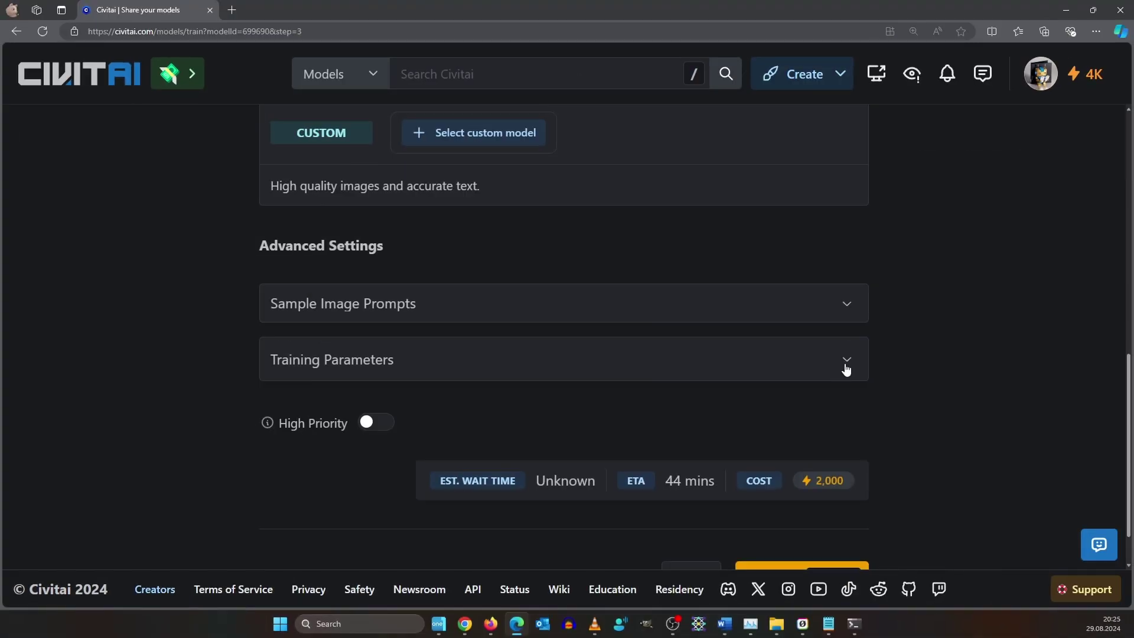
Step: Expand Training Parameters and set the training resolution to 1024
{"action": "left_click", "coordinate": [847, 369]}
{"action": "scroll", "coordinate": [903, 266], "scroll_direction": "down", "scroll_amount": 3}
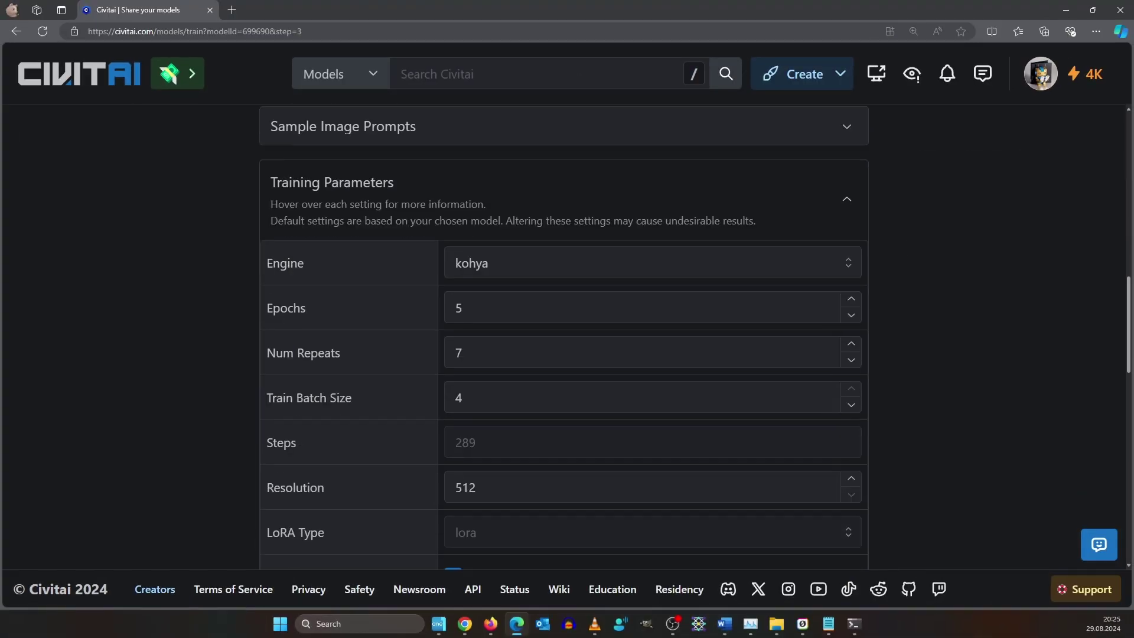
{"action": "scroll", "coordinate": [1004, 289], "scroll_direction": "down", "scroll_amount": 1}
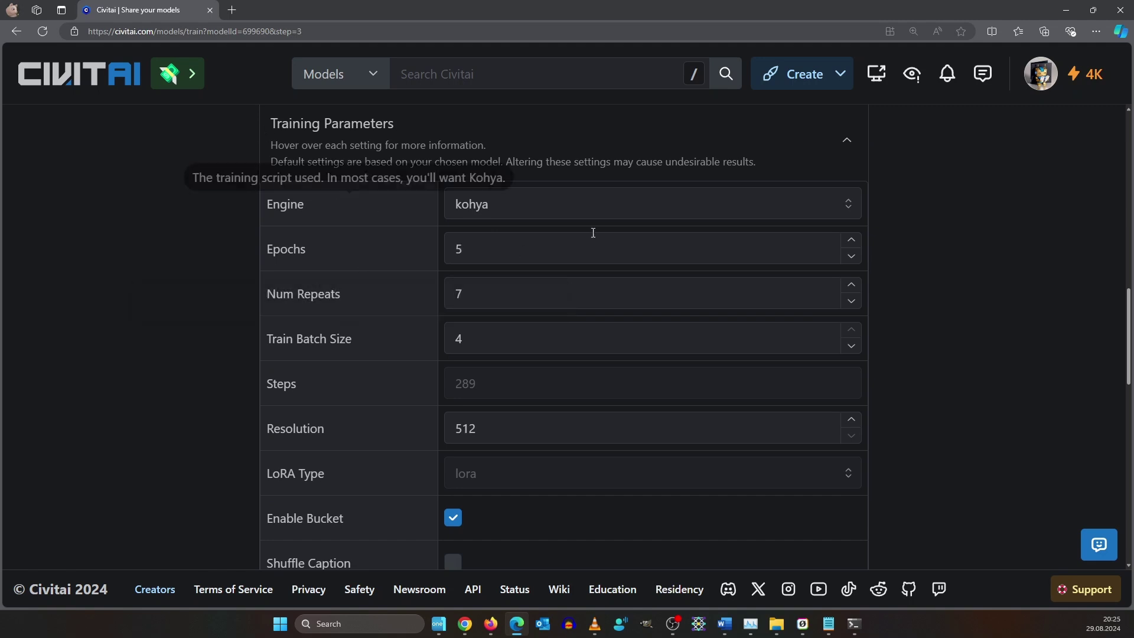
{"action": "scroll", "coordinate": [266, 286], "scroll_direction": "down", "scroll_amount": 1}
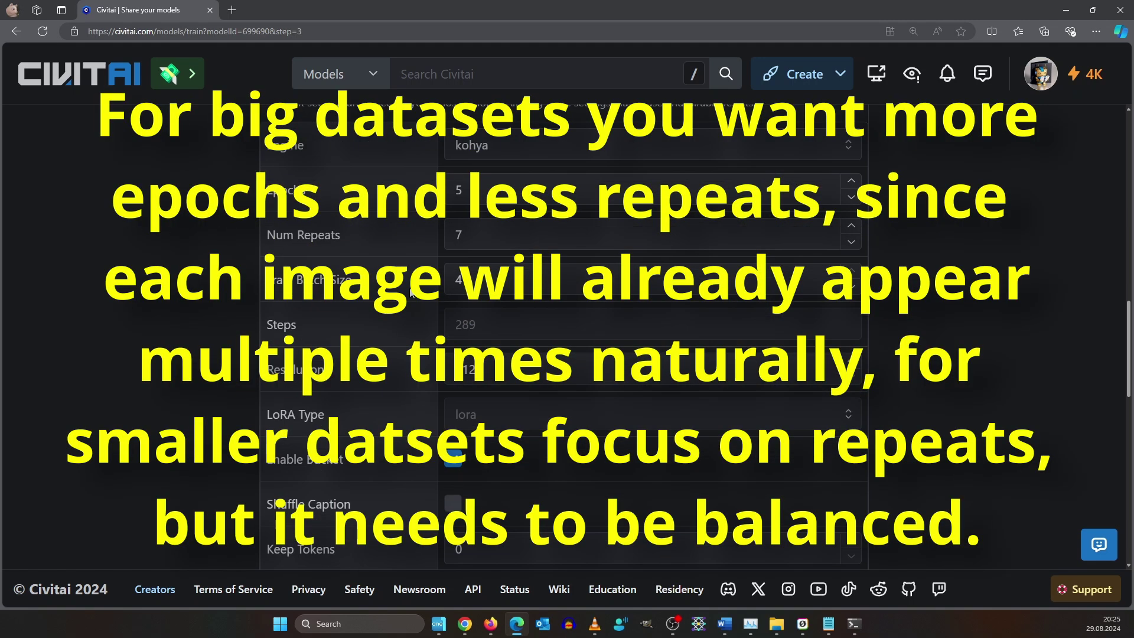
{"action": "scroll", "coordinate": [1003, 286], "scroll_direction": "down", "scroll_amount": 1}
{"action": "scroll", "coordinate": [986, 296], "scroll_direction": "up", "scroll_amount": 1}
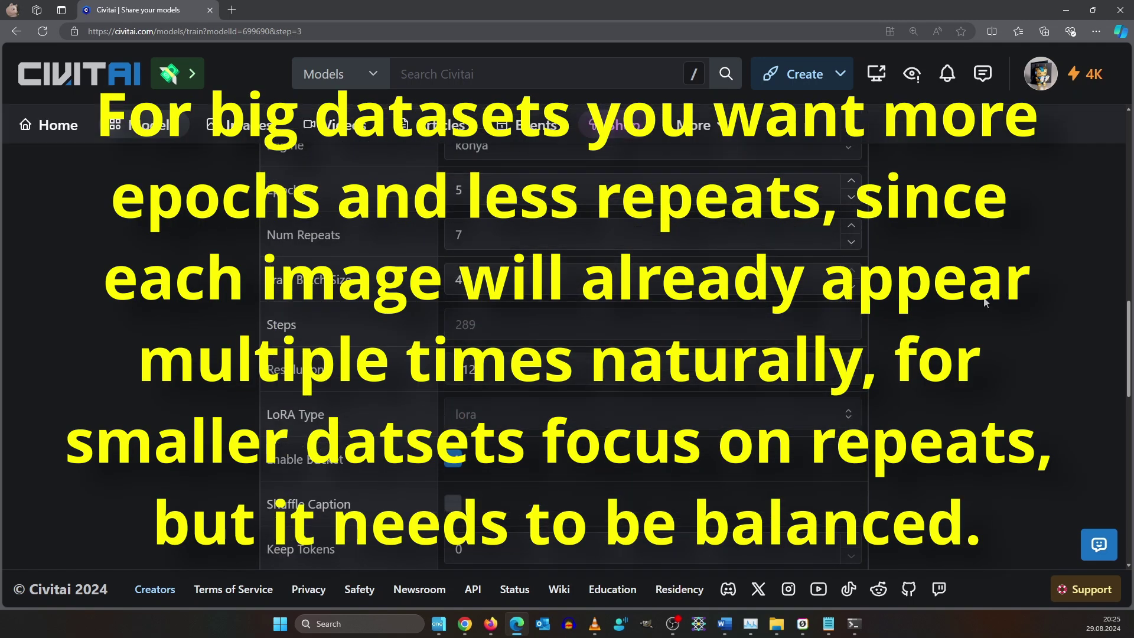
{"action": "double_click", "coordinate": [526, 377]}
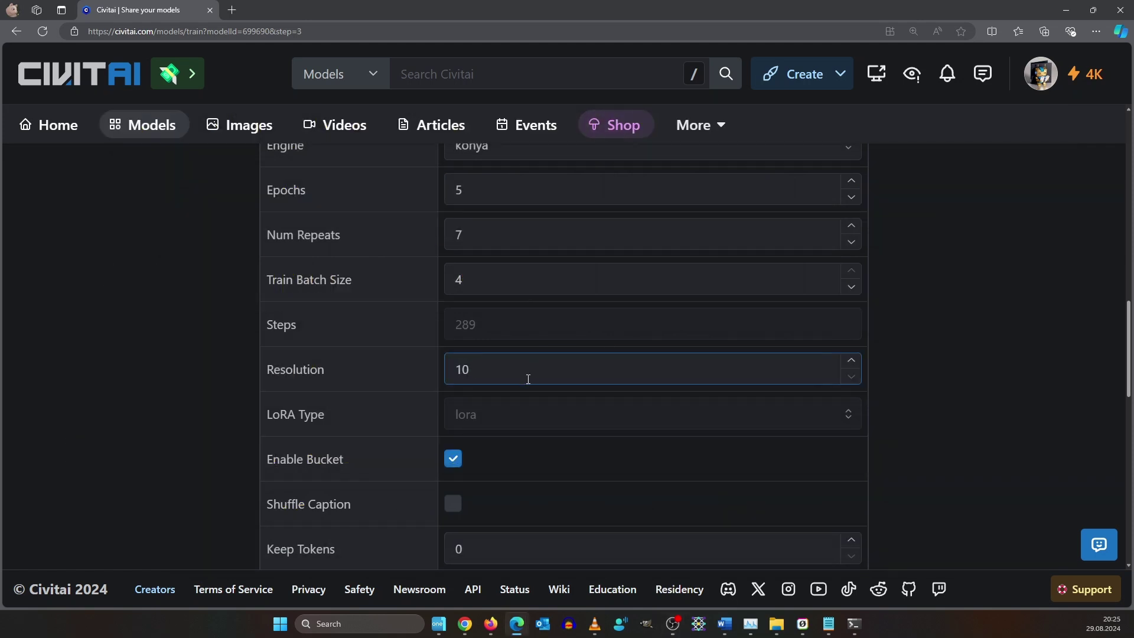
{"action": "left_click", "coordinate": [994, 359]}
Step: Set Num Repeats to 12 and Epochs to 8, for 792 total steps
{"action": "scroll", "coordinate": [994, 359], "scroll_direction": "up", "scroll_amount": 1}
{"action": "double_click", "coordinate": [854, 285]}
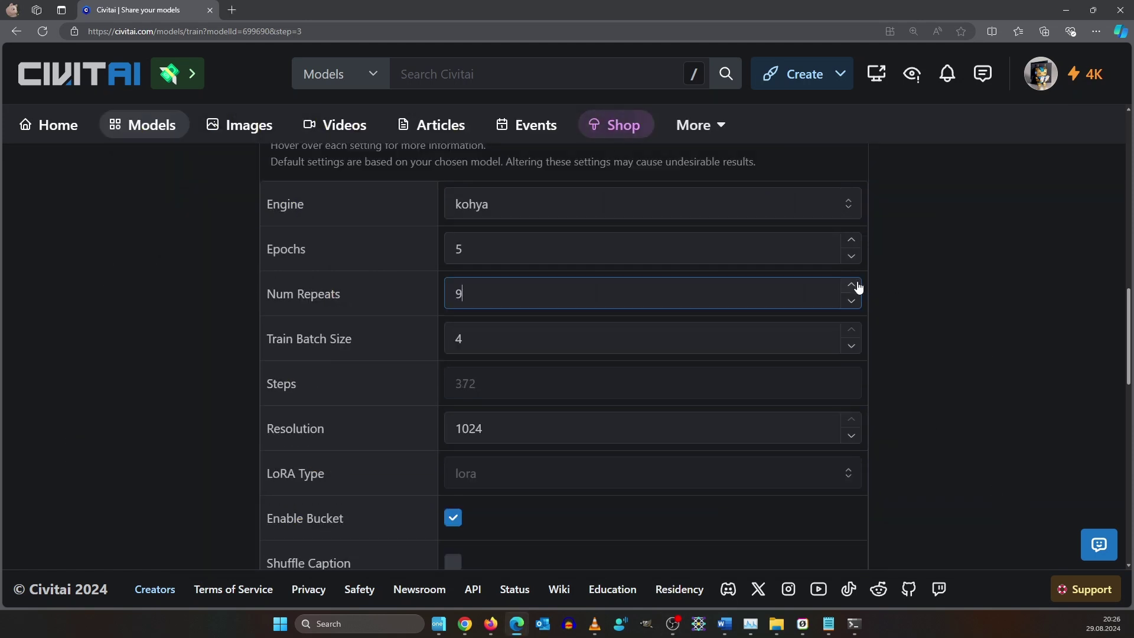
{"action": "double_click", "coordinate": [854, 247]}
{"action": "scroll", "coordinate": [856, 222], "scroll_direction": "down", "scroll_amount": 1}
{"action": "left_click", "coordinate": [852, 220]}
{"action": "left_click", "coordinate": [1057, 295]}
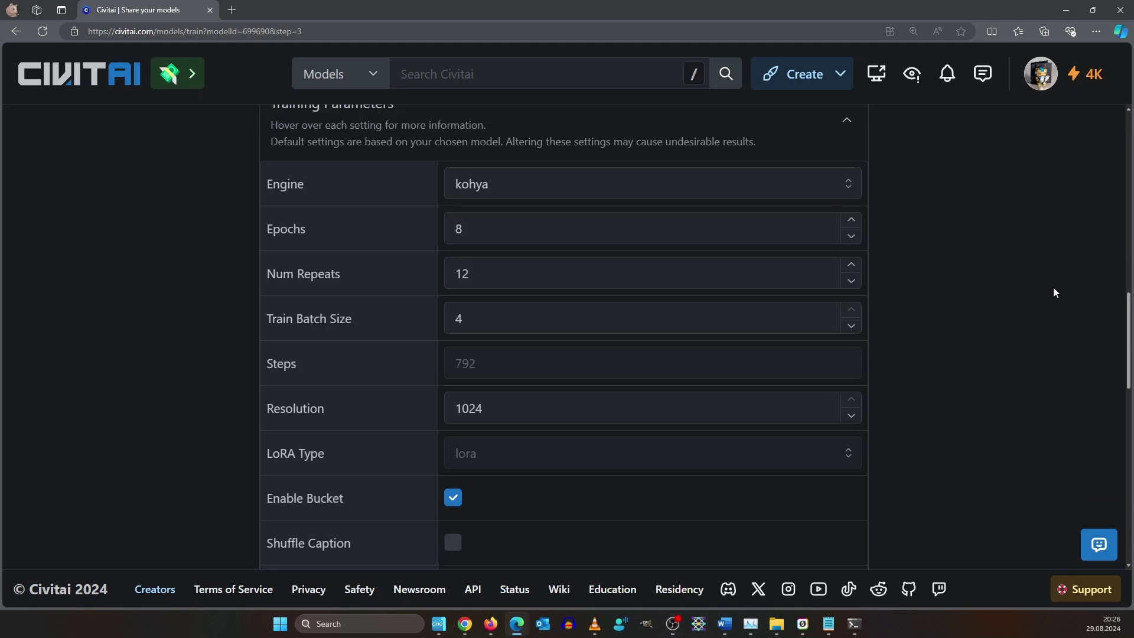
{"action": "scroll", "coordinate": [1053, 288], "scroll_direction": "down", "scroll_amount": 6}
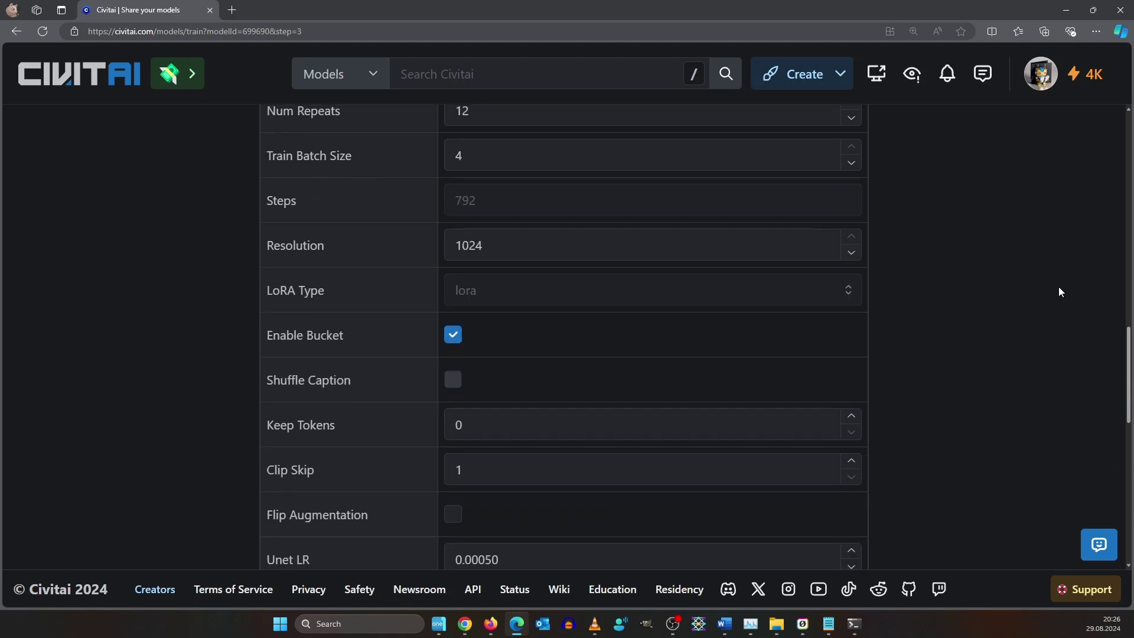
{"action": "scroll", "coordinate": [1027, 288], "scroll_direction": "down", "scroll_amount": 8}
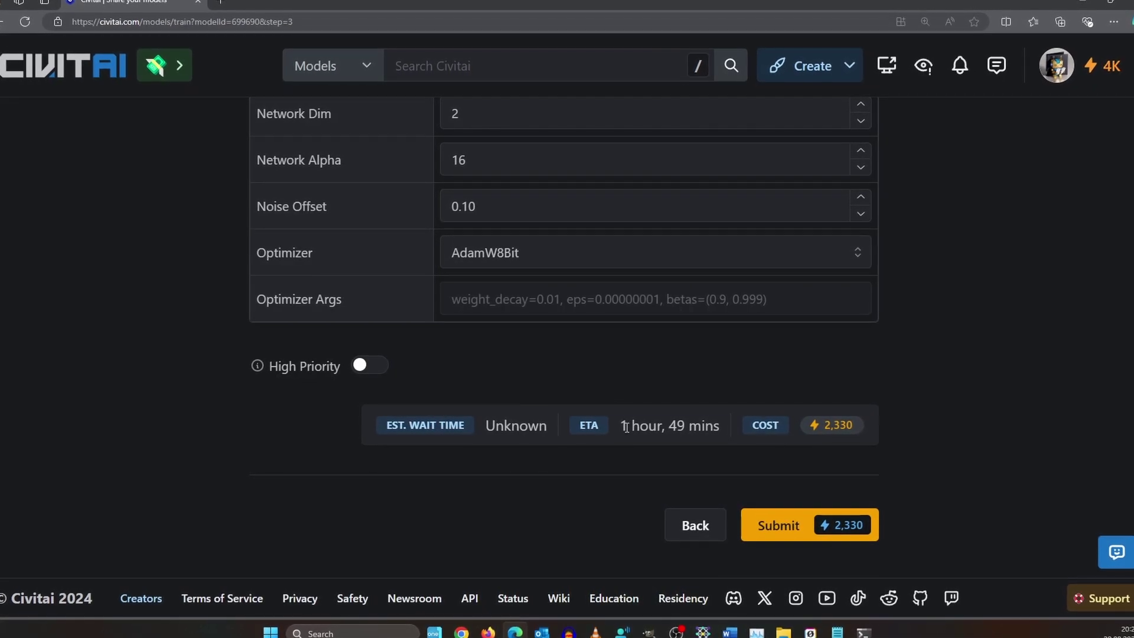
Step: Check the High Priority cost, then submit at normal priority and confirm the 2,330 Buzz payment
{"action": "left_click_drag", "start_coordinate": [618, 426], "coordinate": [698, 427]}
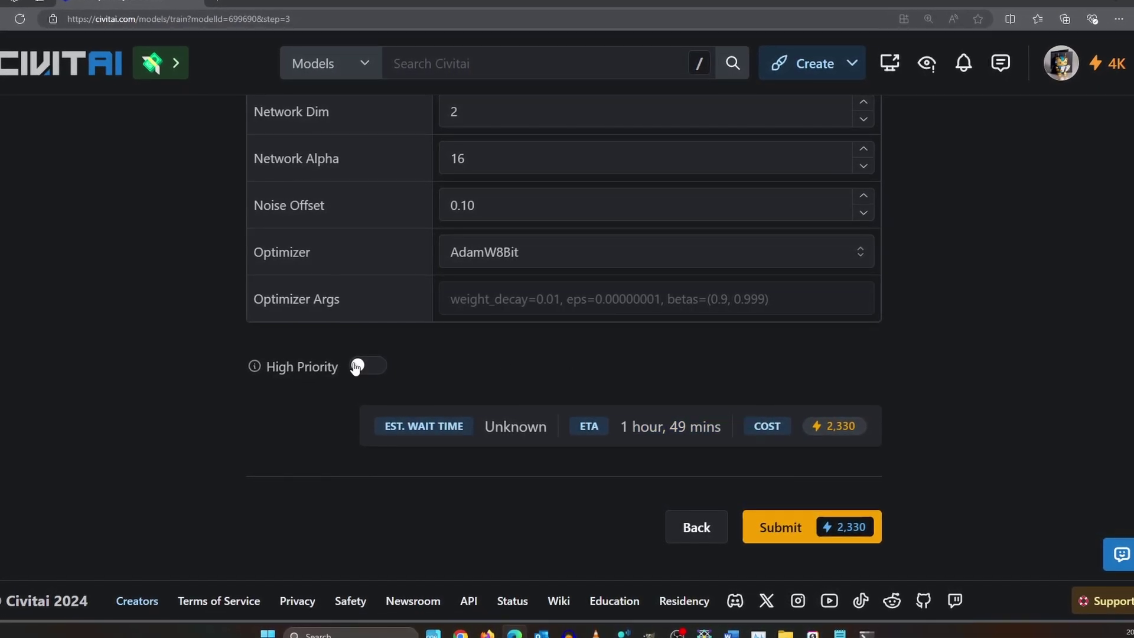
{"action": "left_click", "coordinate": [363, 367]}
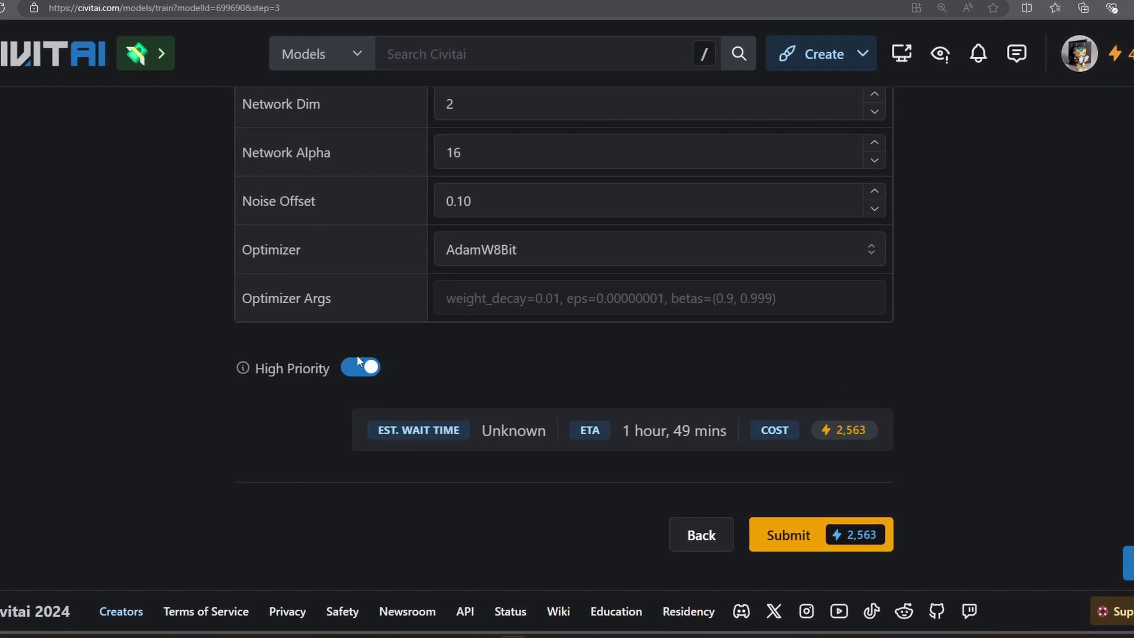
{"action": "left_click", "coordinate": [373, 369]}
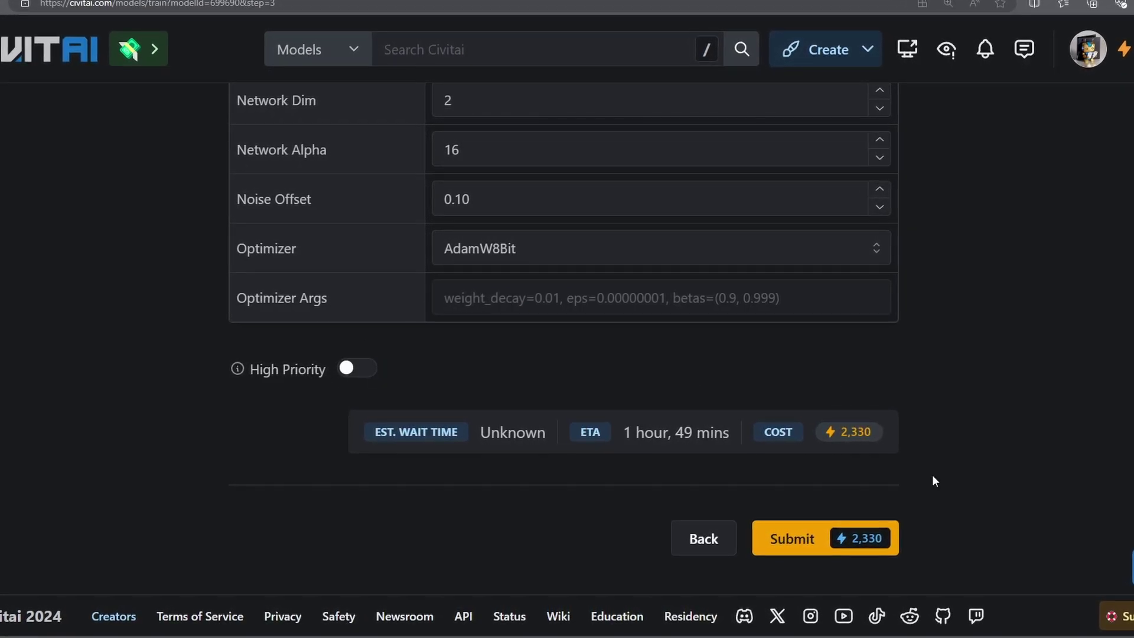
{"action": "left_click", "coordinate": [837, 535]}
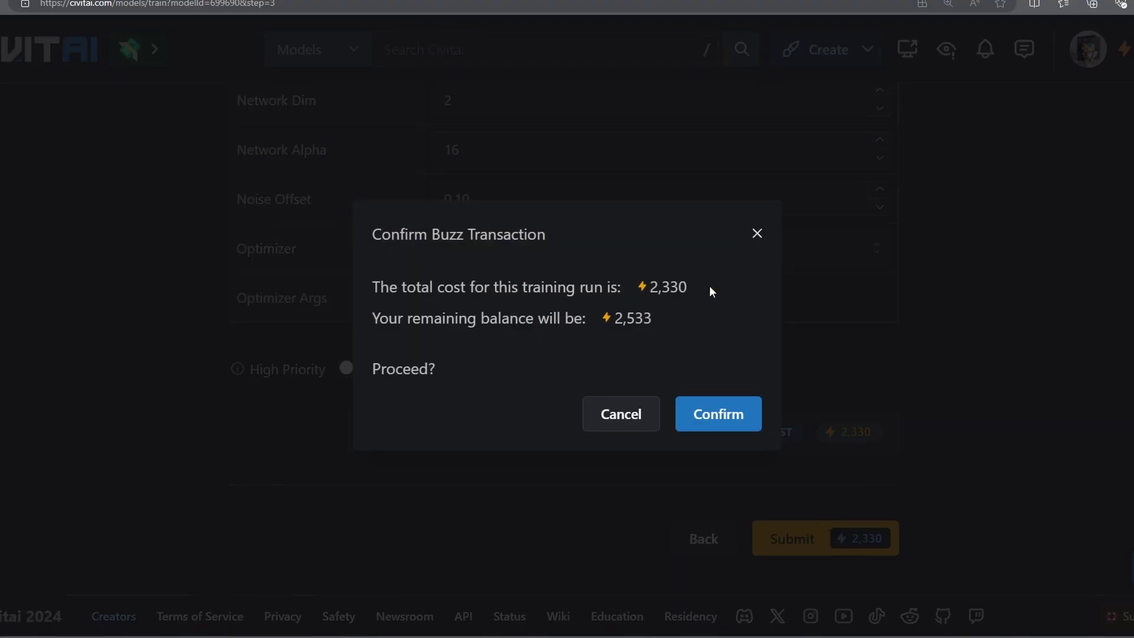
{"action": "left_click_drag", "start_coordinate": [612, 318], "coordinate": [698, 329]}
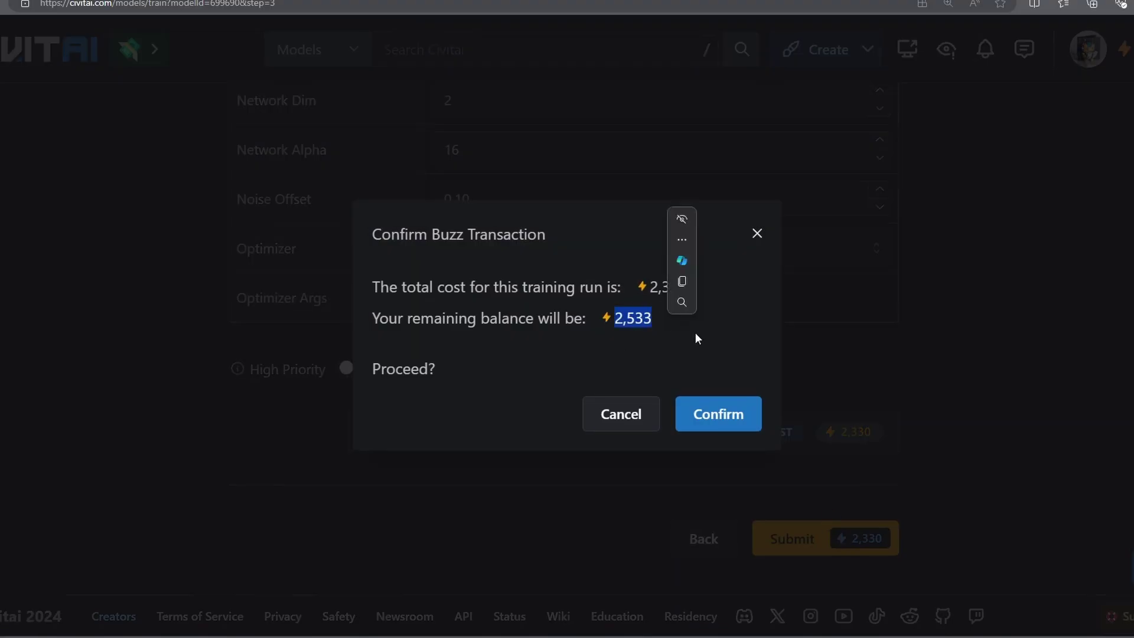
{"action": "left_click", "coordinate": [640, 317]}
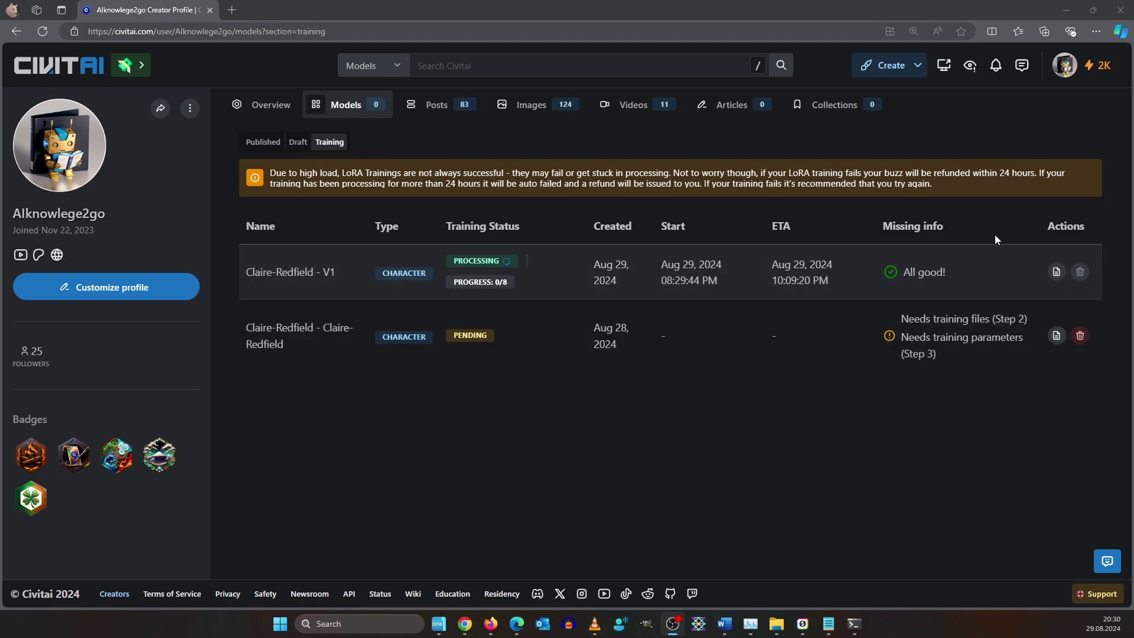
Step: Delete the pending Claire-Redfield training entry and check the V1 run's progress
{"action": "left_click", "coordinate": [1080, 336]}
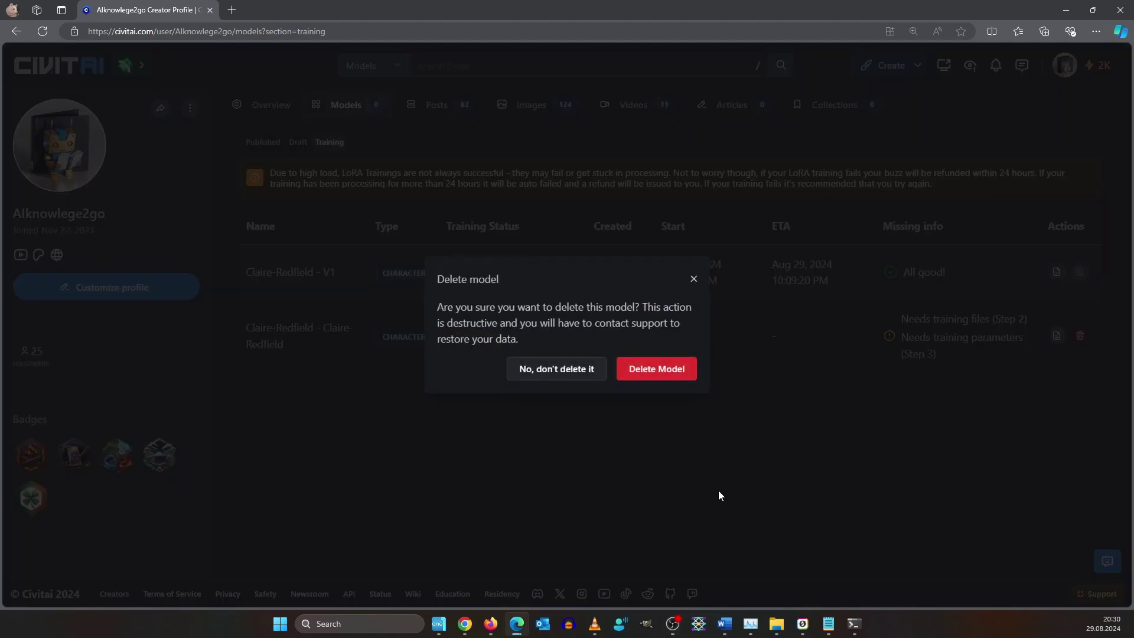
{"action": "left_click", "coordinate": [657, 370]}
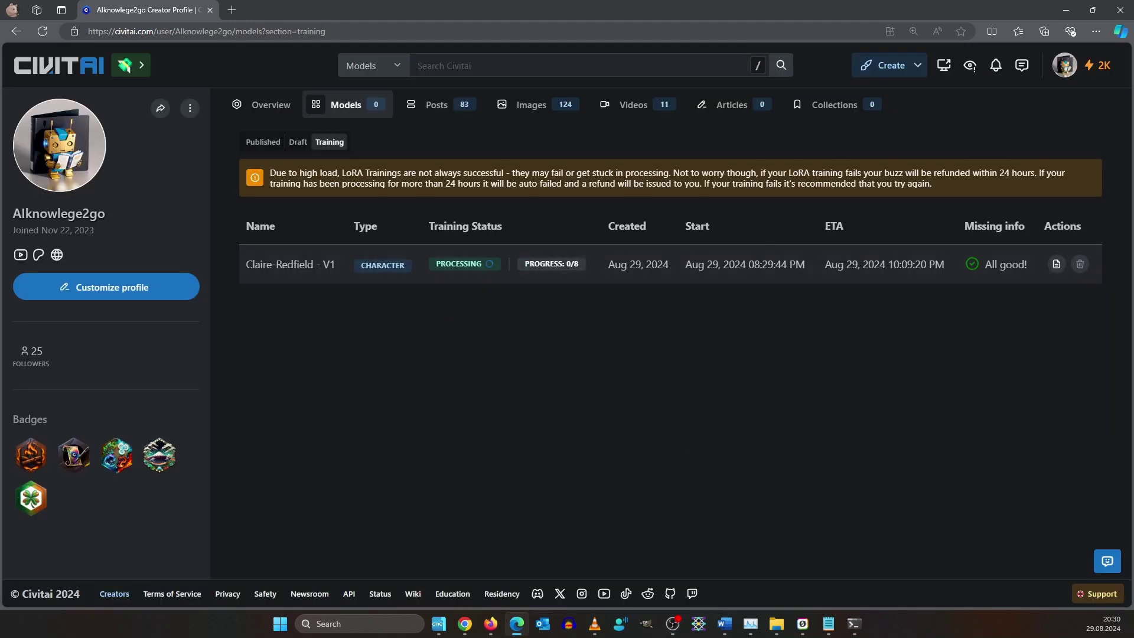
{"action": "left_click", "coordinate": [683, 268]}
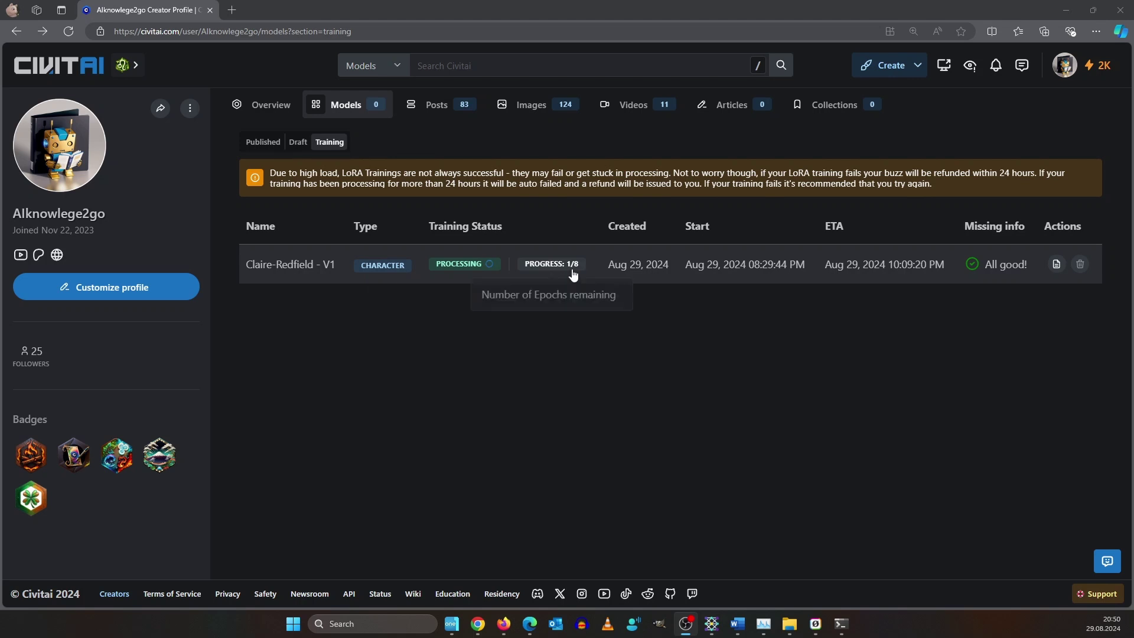
Step: Open the V1 run's Publish a Model page and review sample images from all eight epochs
{"action": "left_click", "coordinate": [563, 275]}
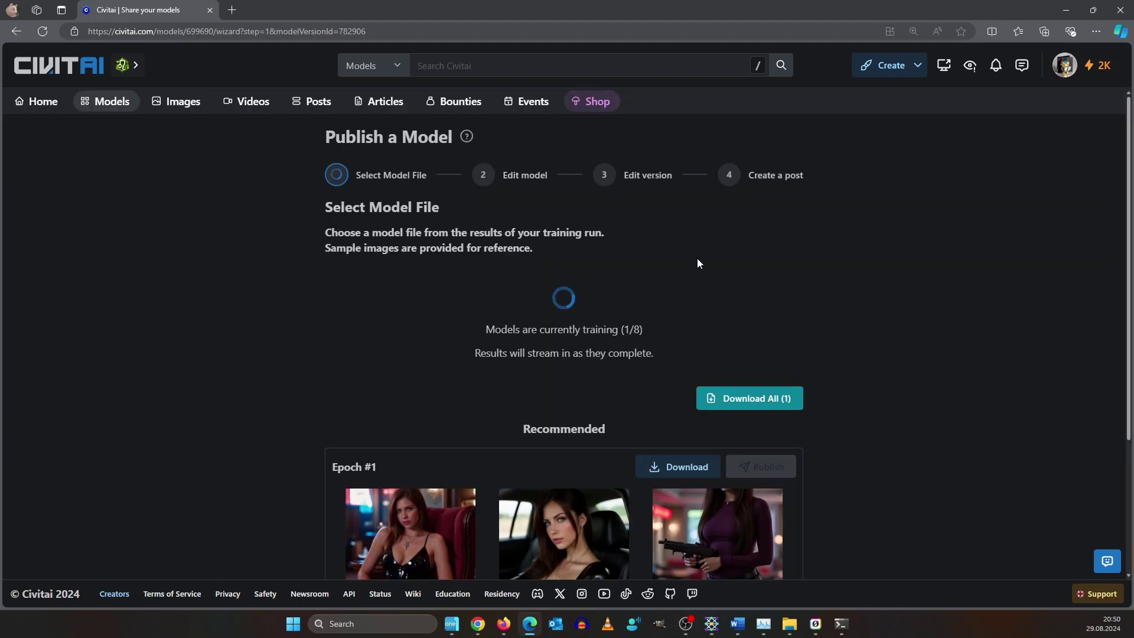
{"action": "scroll", "coordinate": [709, 260], "scroll_direction": "down", "scroll_amount": 3}
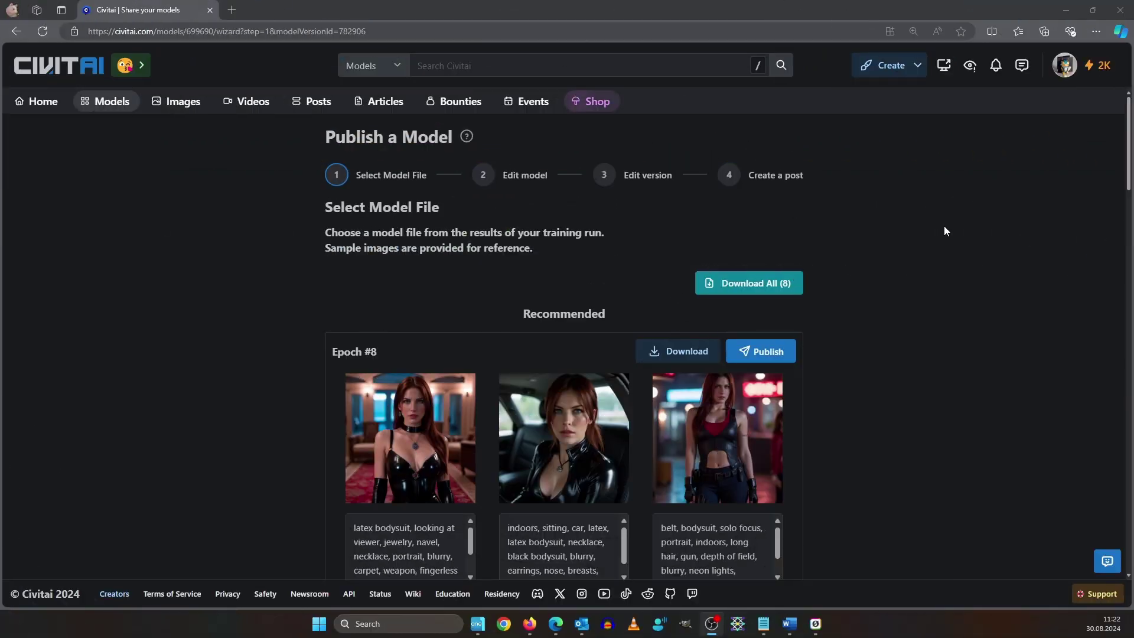
{"action": "scroll", "coordinate": [792, 180], "scroll_direction": "down", "scroll_amount": 8}
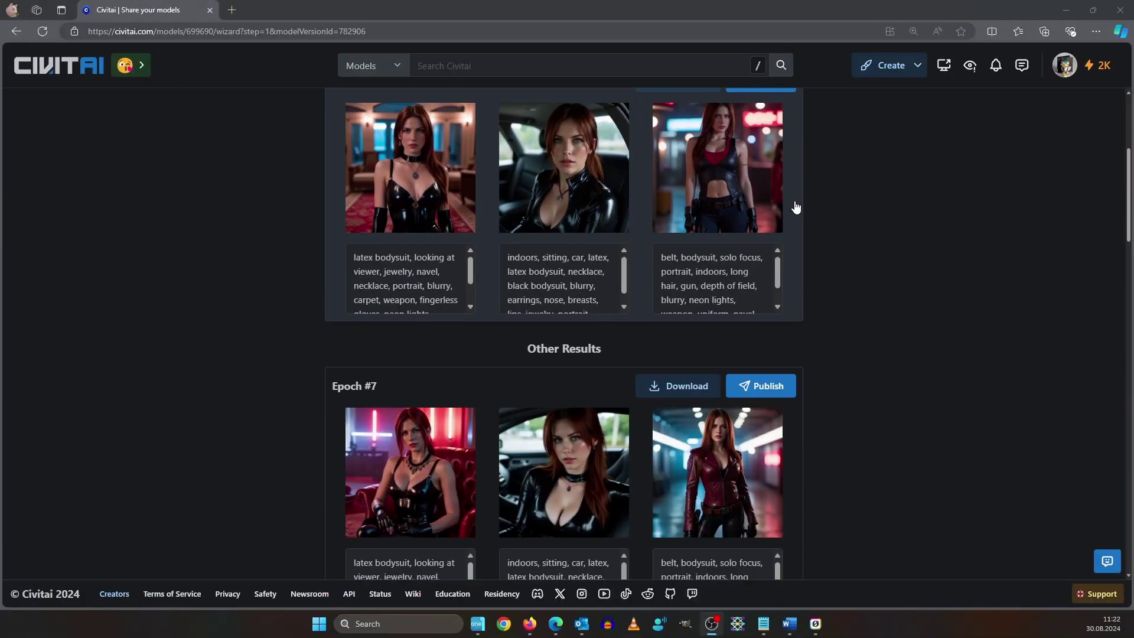
{"action": "scroll", "coordinate": [894, 295], "scroll_direction": "up", "scroll_amount": 8}
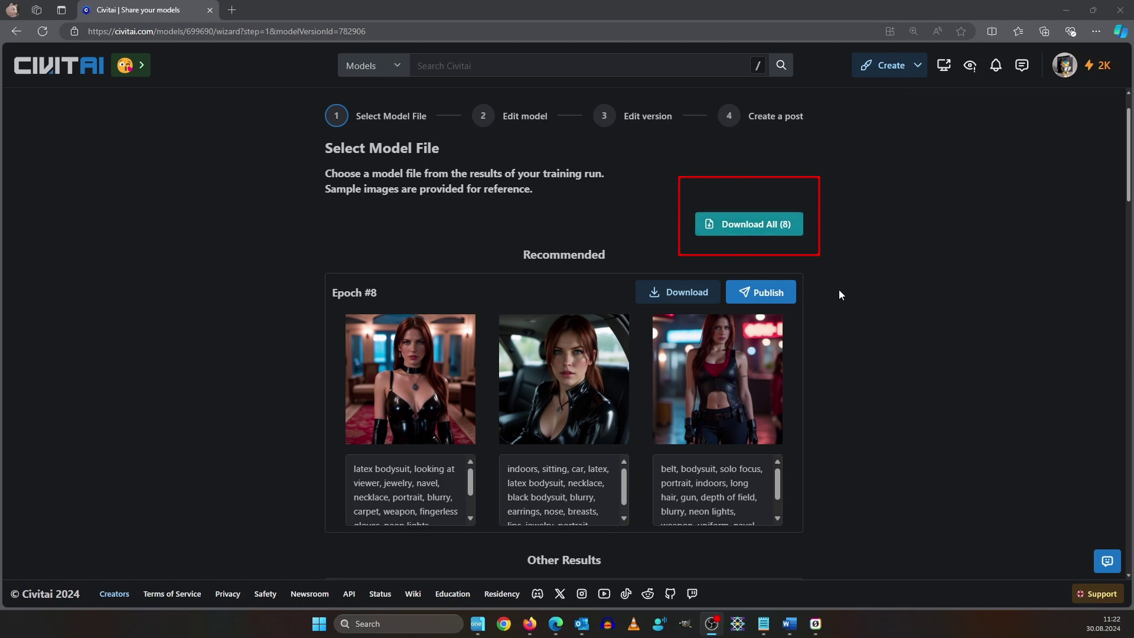
{"action": "scroll", "coordinate": [850, 248], "scroll_direction": "down", "scroll_amount": 2}
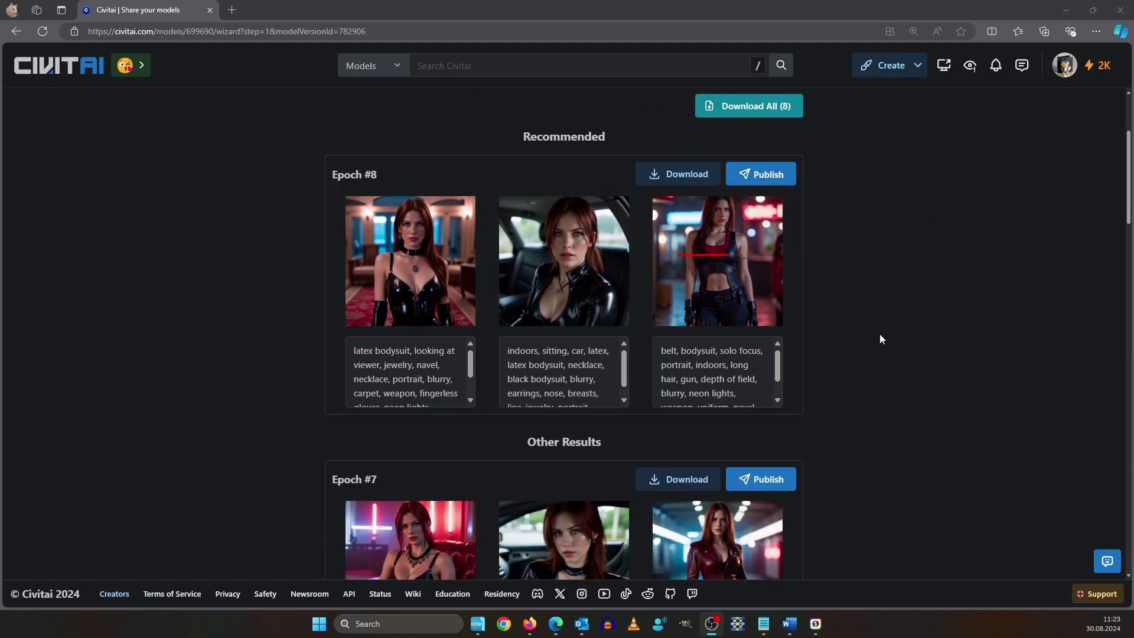
{"action": "scroll", "coordinate": [925, 241], "scroll_direction": "down", "scroll_amount": 2}
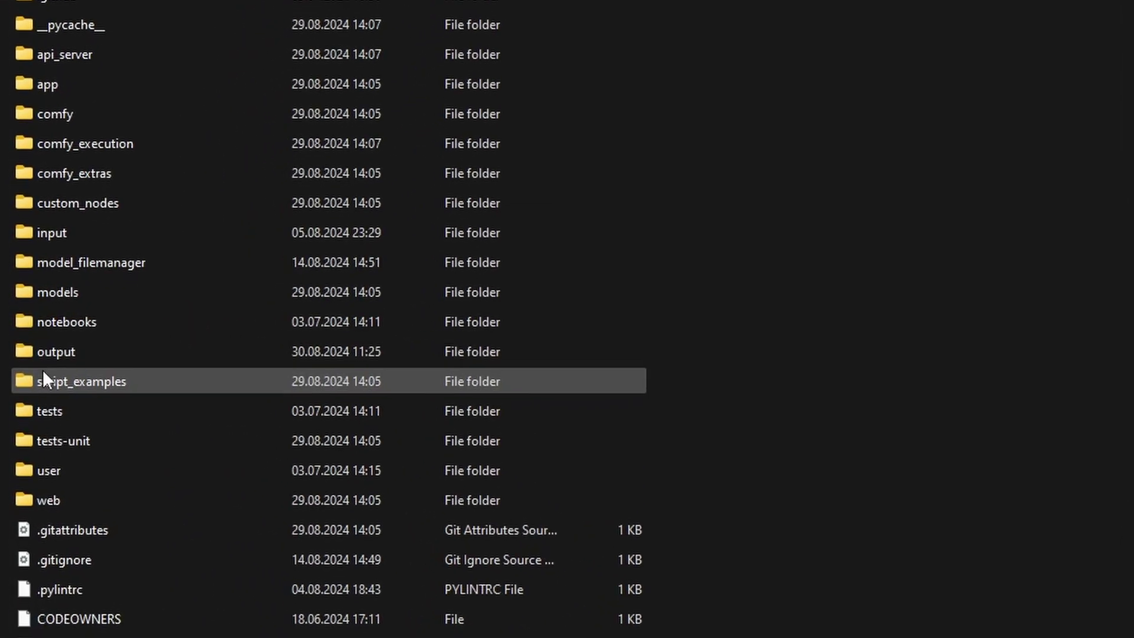
Step: Go into models > loras in the ComfyUI folder to find the Claire-Redfield epoch files
{"action": "double_click", "coordinate": [126, 298]}
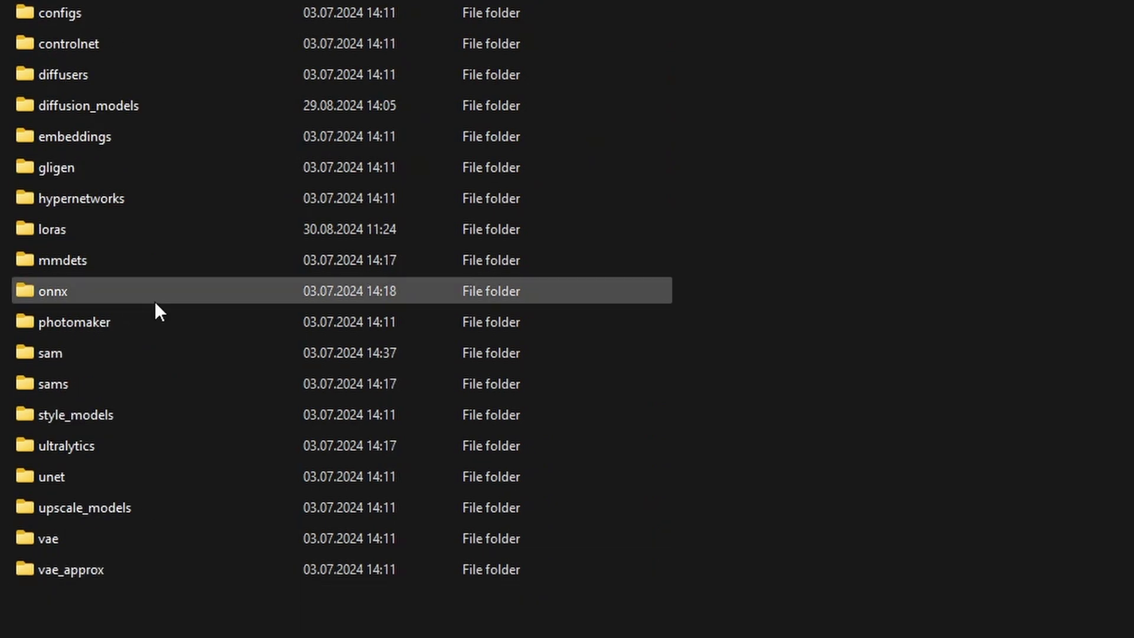
{"action": "double_click", "coordinate": [148, 229]}
{"action": "left_click_drag", "start_coordinate": [235, 571], "coordinate": [159, 6]}
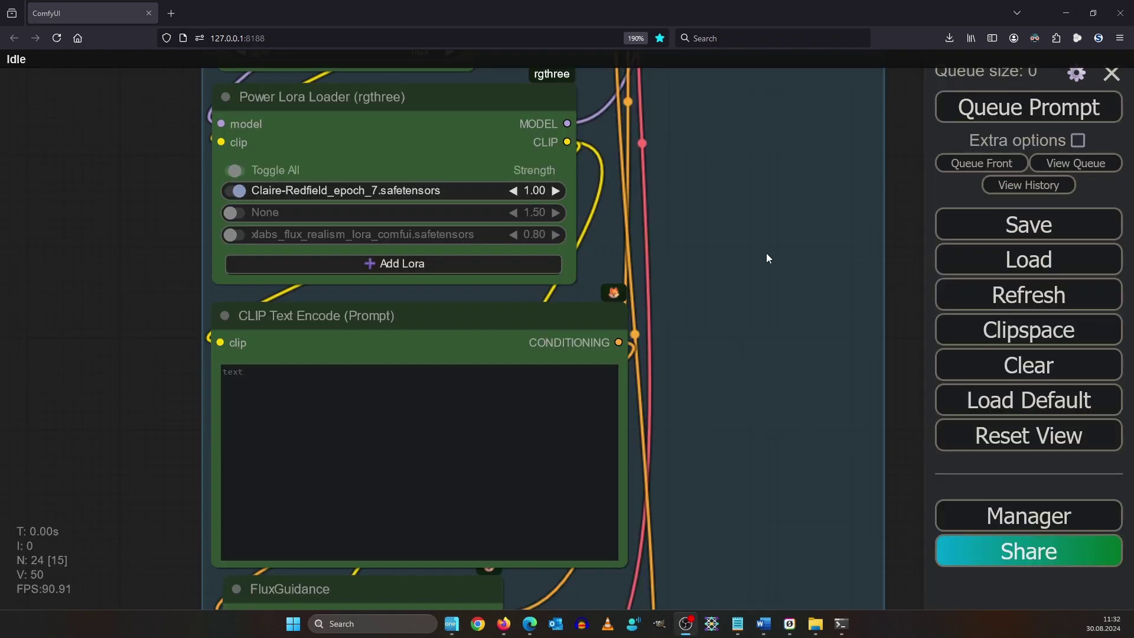
Step: Bring the Power Lora Loader node into view and select it
{"action": "scroll", "coordinate": [766, 253], "scroll_direction": "down", "scroll_amount": 2}
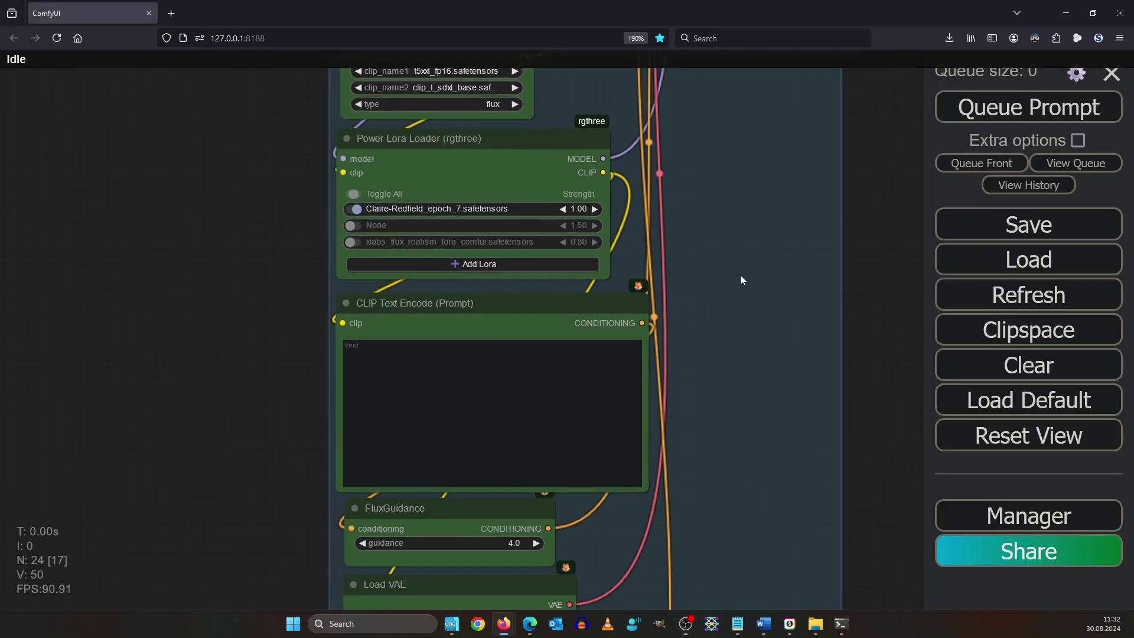
{"action": "left_click_drag", "start_coordinate": [739, 275], "coordinate": [521, 262]}
{"action": "left_click", "coordinate": [542, 263]}
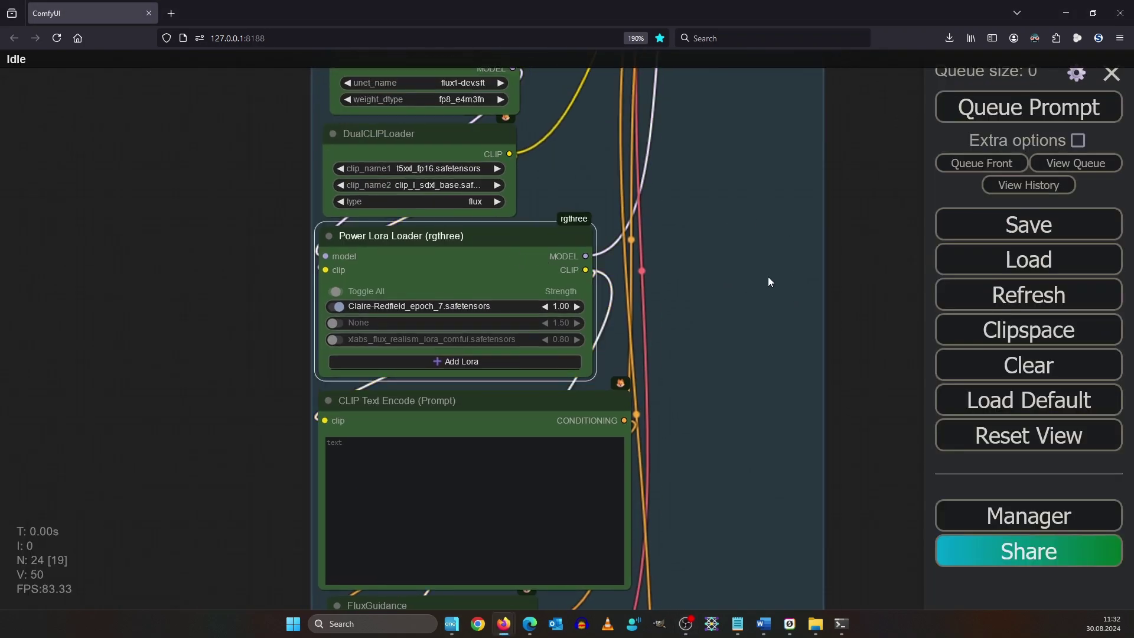
{"action": "left_click_drag", "start_coordinate": [754, 282], "coordinate": [673, 285]}
{"action": "left_click_drag", "start_coordinate": [719, 319], "coordinate": [614, 299]}
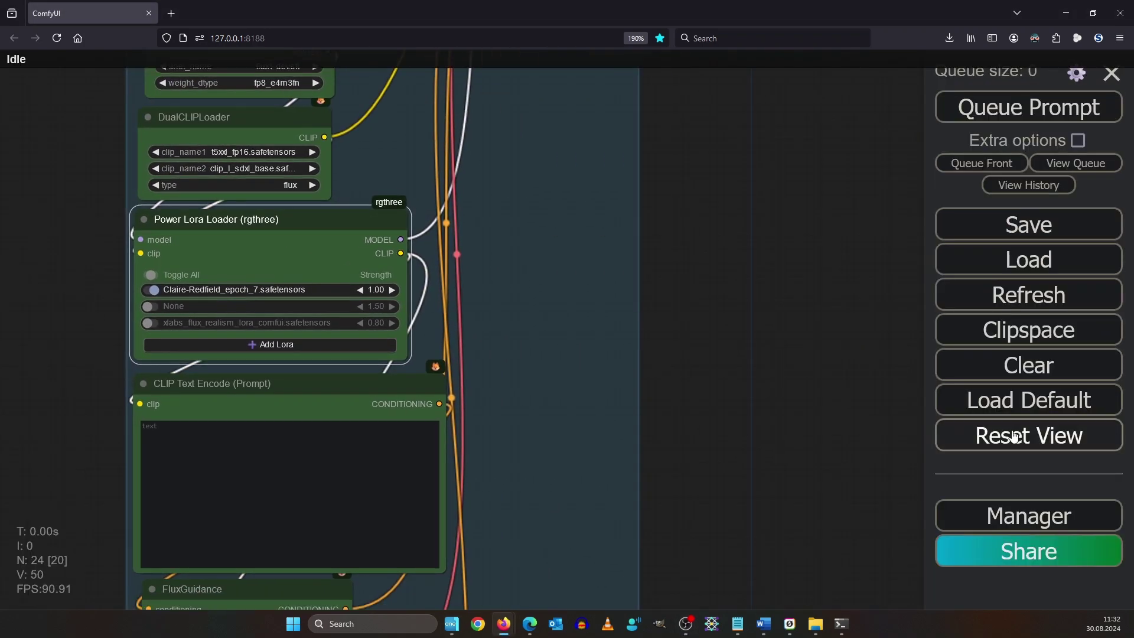
Step: Run Install Missing Custom Nodes in Manager, see 0 results, and close the list
{"action": "left_click", "coordinate": [1042, 523]}
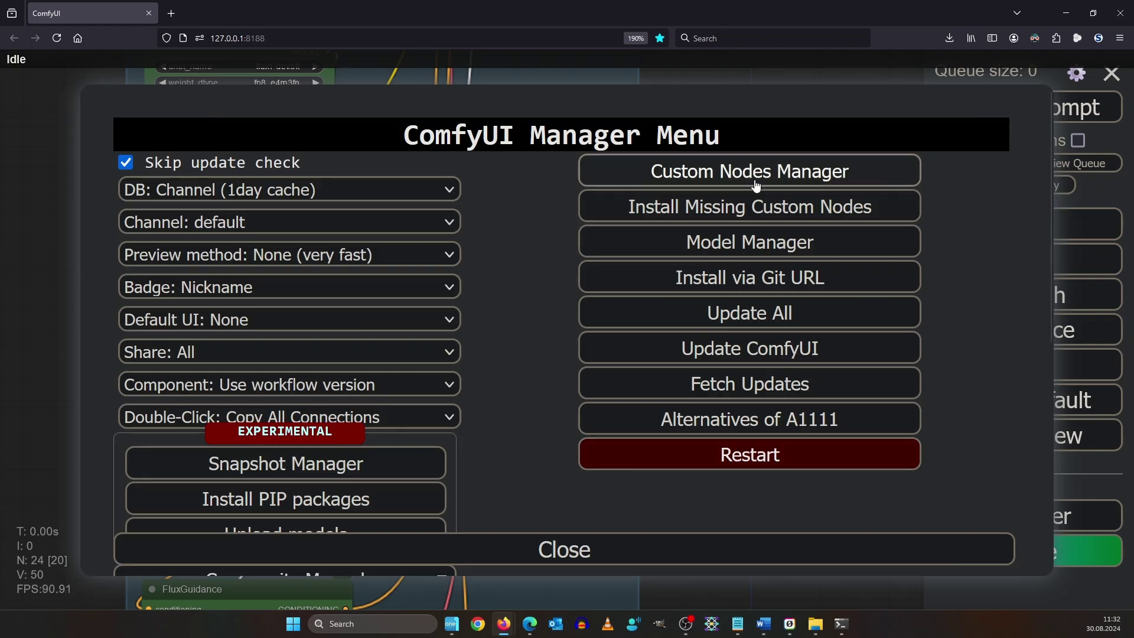
{"action": "left_click", "coordinate": [793, 207]}
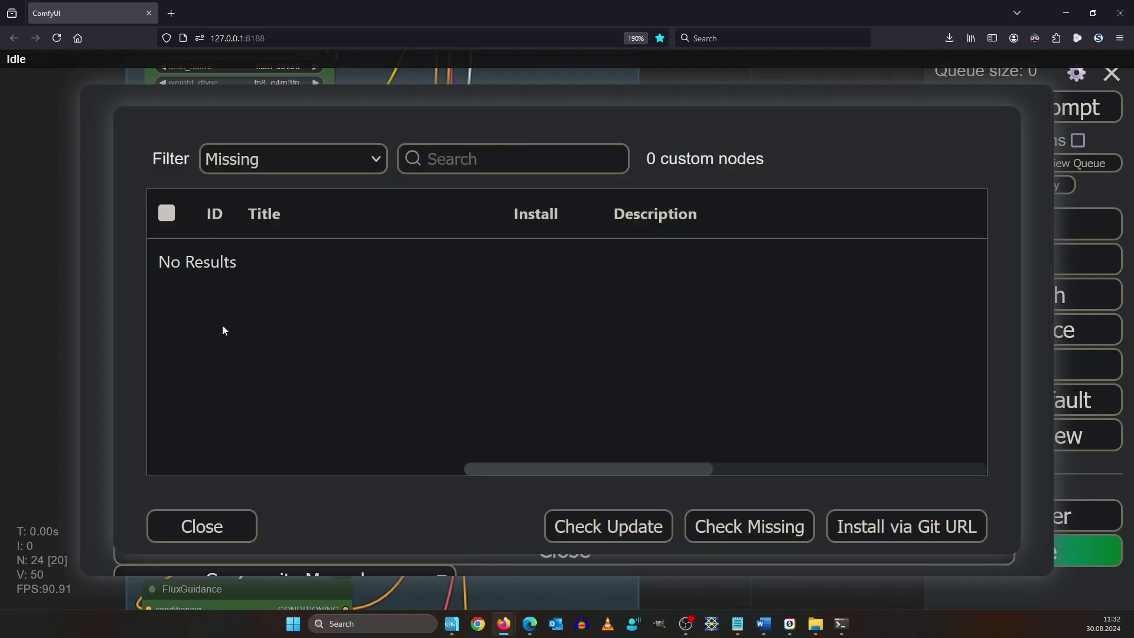
{"action": "left_click", "coordinate": [236, 540]}
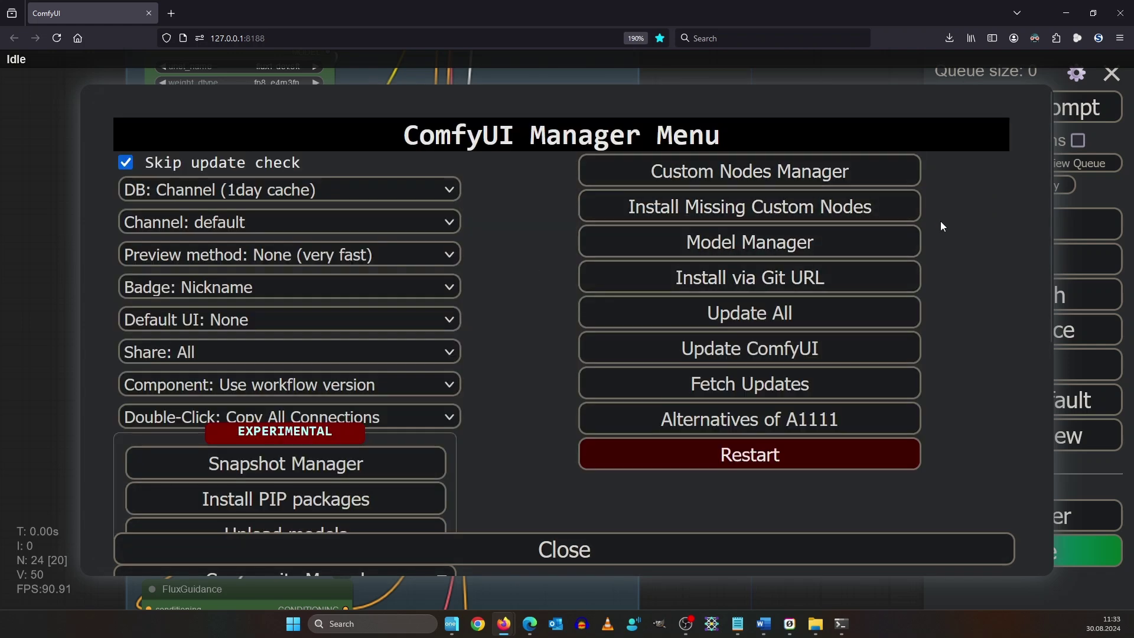
{"action": "scroll", "coordinate": [882, 238], "scroll_direction": "down", "scroll_amount": 4}
{"action": "scroll", "coordinate": [882, 238], "scroll_direction": "up", "scroll_amount": 4}
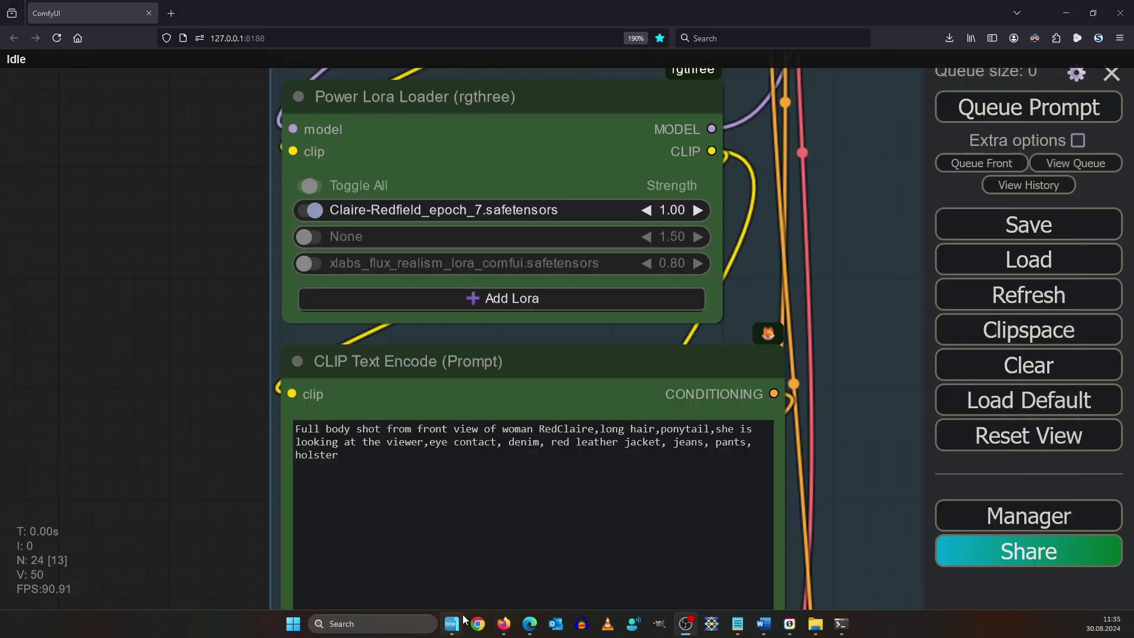
Step: Append ', weapon, dramtic atomsphere at night' after 'holster' in the prompt
{"action": "left_click_drag", "start_coordinate": [185, 469], "coordinate": [155, 359]}
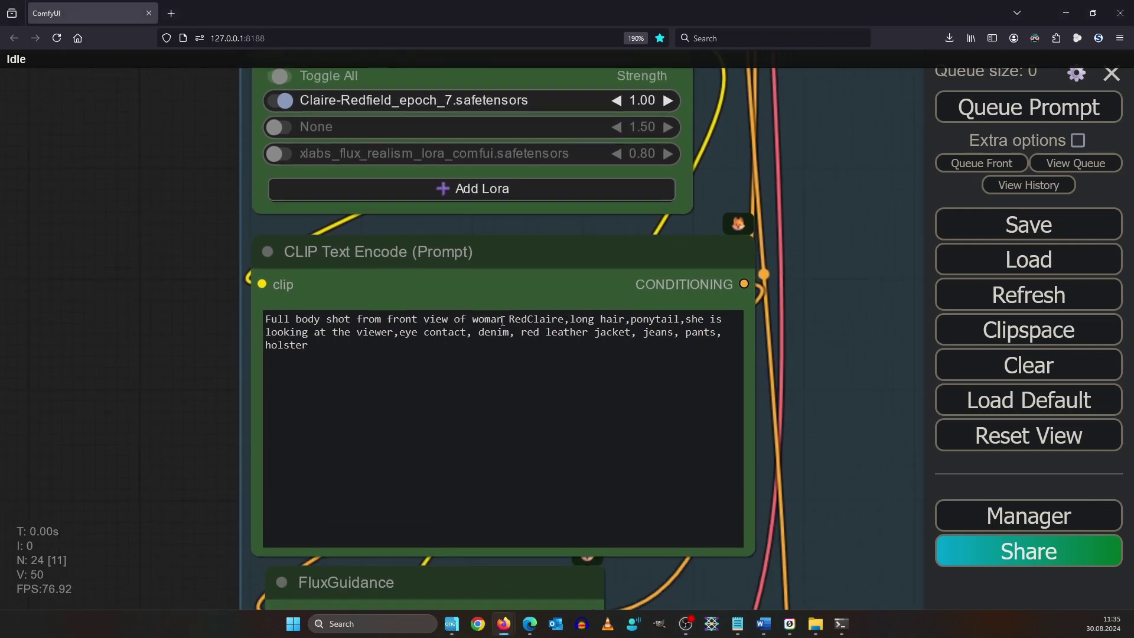
{"action": "double_click", "coordinate": [527, 313]}
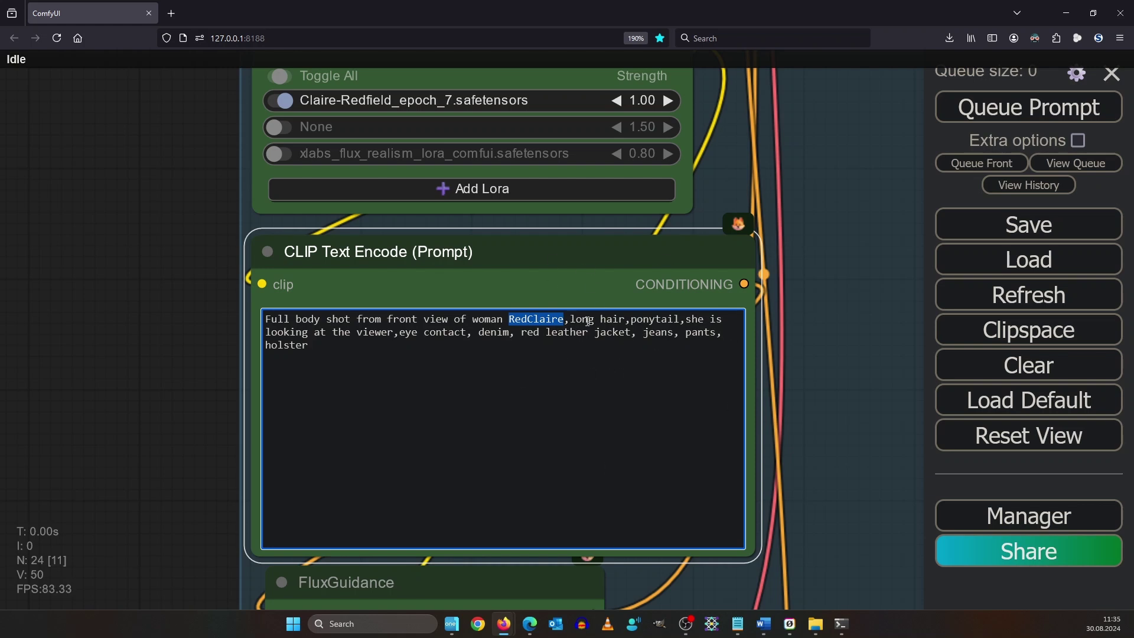
{"action": "left_click", "coordinate": [524, 455]}
{"action": "type", "text": ", weapon, d"}
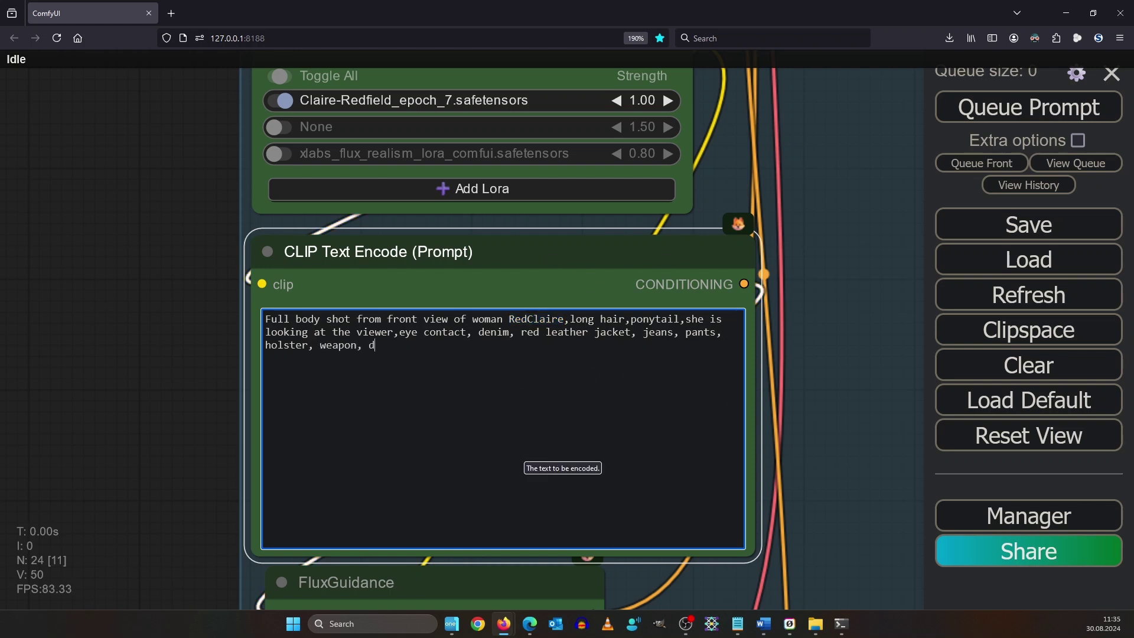
{"action": "type", "text": "ramtic atomsphere at night"}
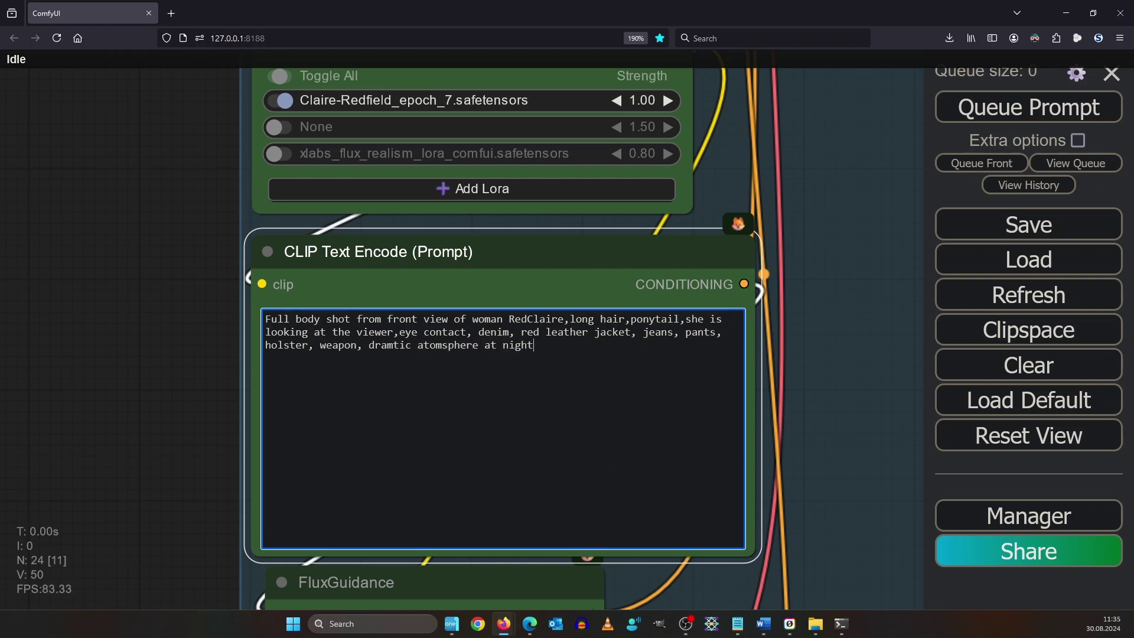
Step: Set the batch count to 4 under Extra options and queue the prompt
{"action": "left_click", "coordinate": [1078, 140]}
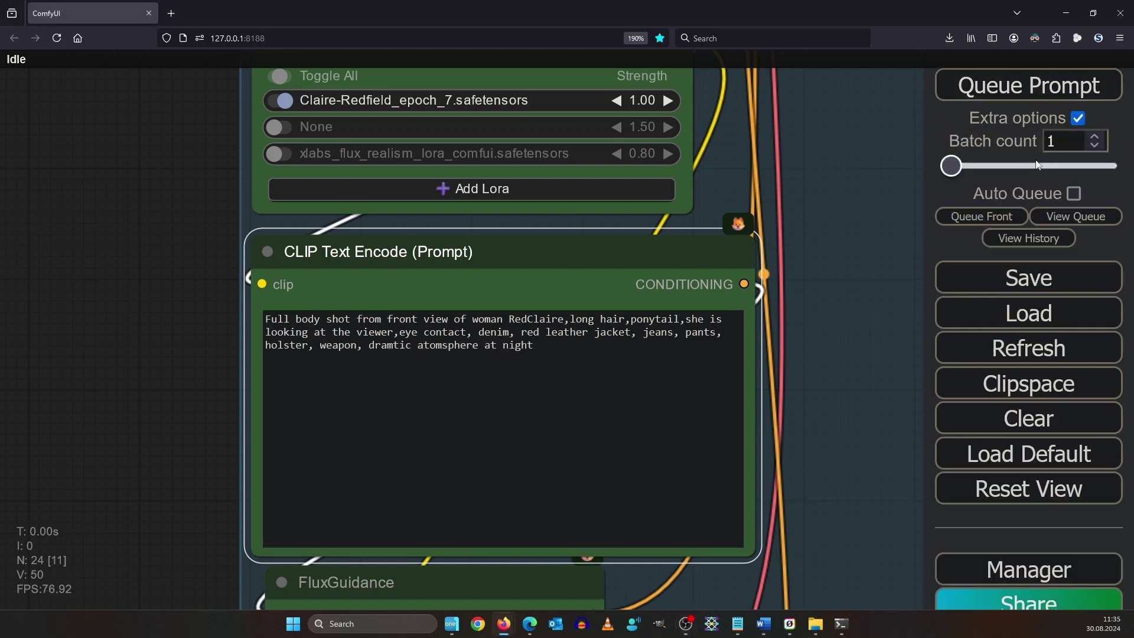
{"action": "left_click", "coordinate": [1092, 134]}
{"action": "left_click", "coordinate": [1097, 134]}
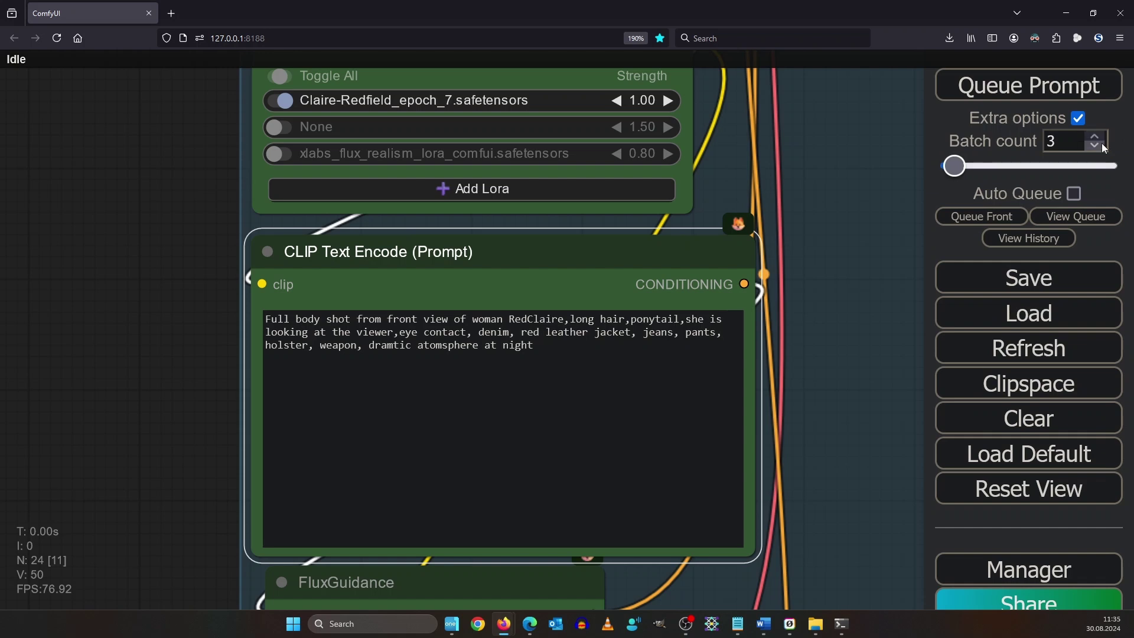
{"action": "left_click", "coordinate": [1100, 139]}
{"action": "left_click", "coordinate": [980, 89]}
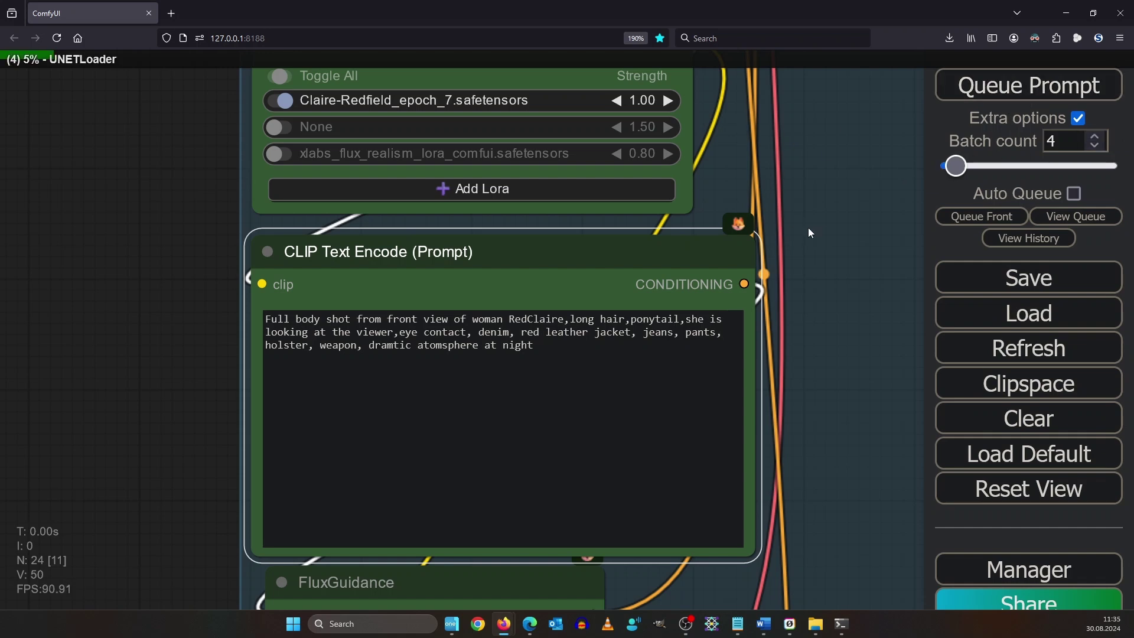
Step: Look over the noise, sampler and latent width/height nodes while the batch generates
{"action": "left_click_drag", "start_coordinate": [810, 228], "coordinate": [653, 276]}
{"action": "scroll", "coordinate": [653, 276], "scroll_direction": "down", "scroll_amount": 3}
{"action": "left_click_drag", "start_coordinate": [862, 295], "coordinate": [299, 196]}
{"action": "scroll", "coordinate": [372, 312], "scroll_direction": "up", "scroll_amount": 2}
{"action": "left_click_drag", "start_coordinate": [539, 269], "coordinate": [626, 263]}
{"action": "left_click_drag", "start_coordinate": [348, 327], "coordinate": [758, 278]}
{"action": "scroll", "coordinate": [759, 278], "scroll_direction": "up", "scroll_amount": 2}
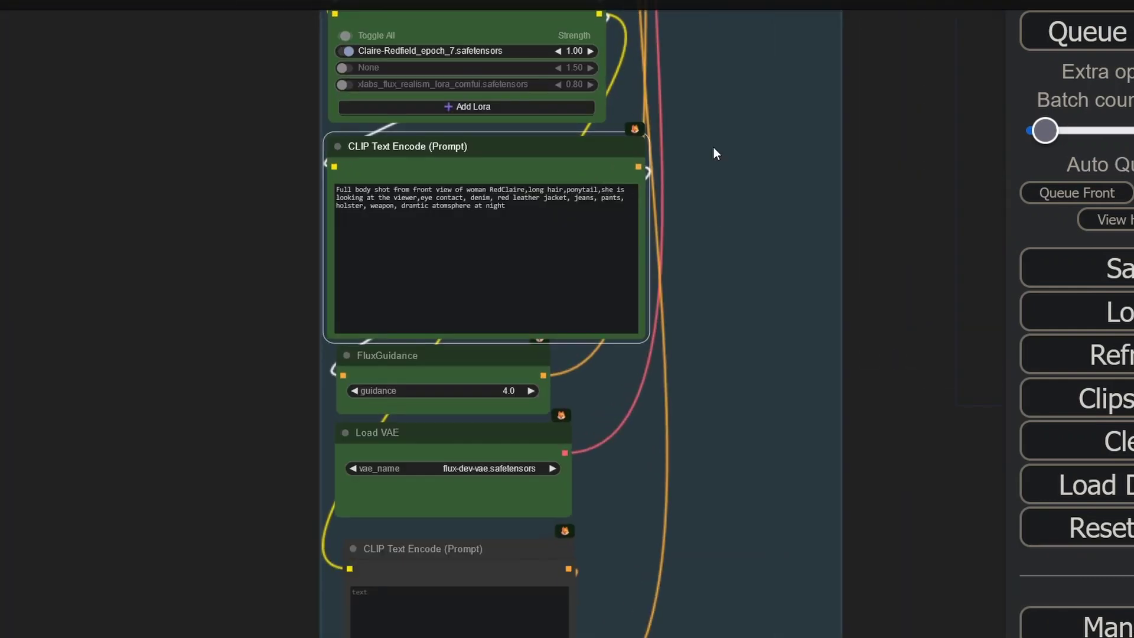
{"action": "left_click_drag", "start_coordinate": [714, 147], "coordinate": [867, 355]}
{"action": "scroll", "coordinate": [867, 355], "scroll_direction": "up", "scroll_amount": 4}
{"action": "left_click_drag", "start_coordinate": [856, 168], "coordinate": [850, 221]}
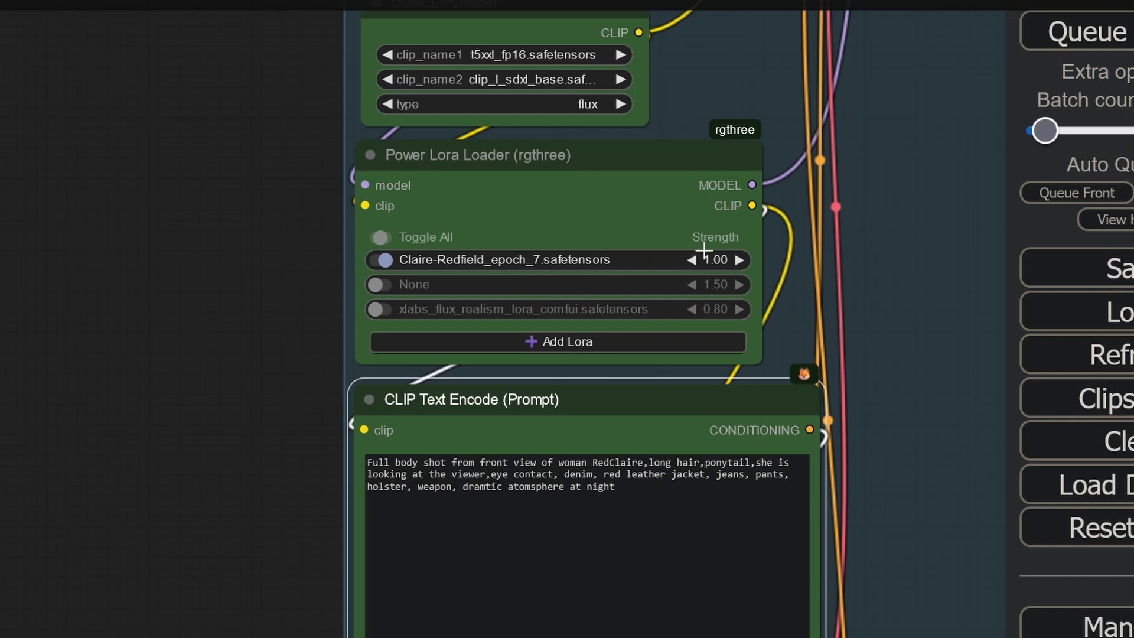
{"action": "left_click", "coordinate": [685, 259]}
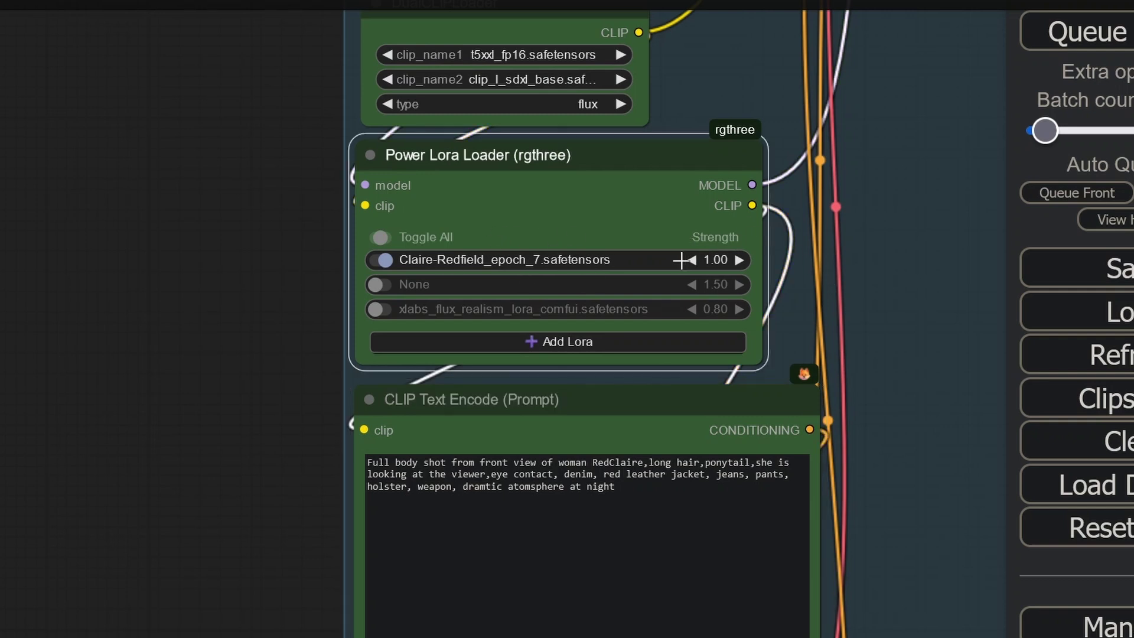
{"action": "left_click", "coordinate": [690, 260]}
{"action": "left_click", "coordinate": [739, 257]}
{"action": "scroll", "coordinate": [806, 298], "scroll_direction": "up", "scroll_amount": 5}
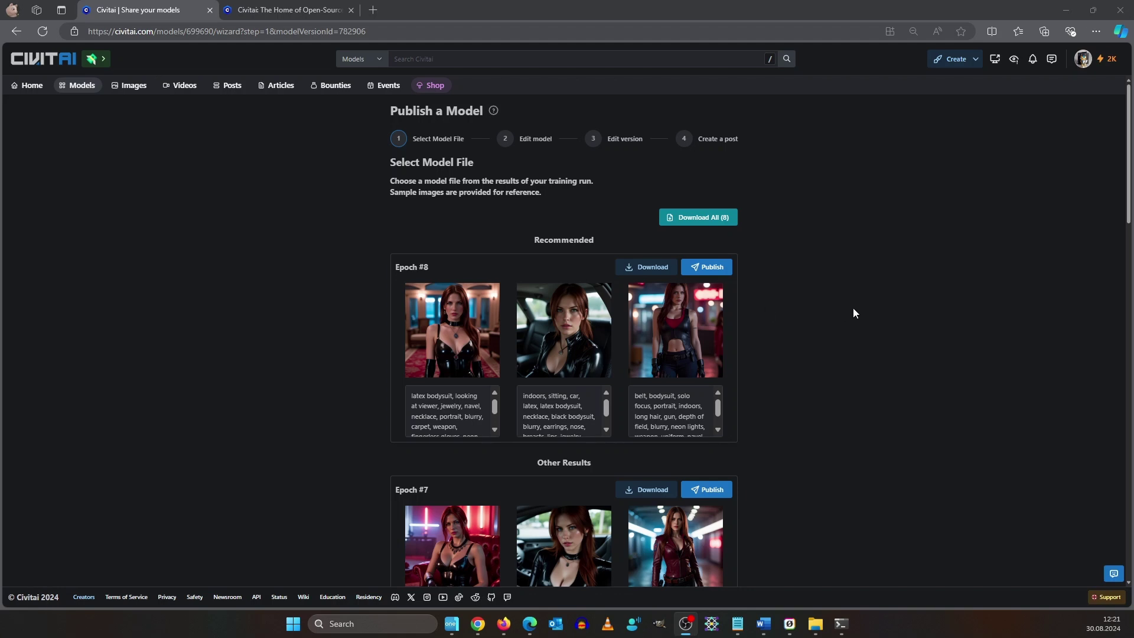
Step: Review the epoch results and publish the Epoch #7 training result
{"action": "scroll", "coordinate": [850, 305], "scroll_direction": "down", "scroll_amount": 3}
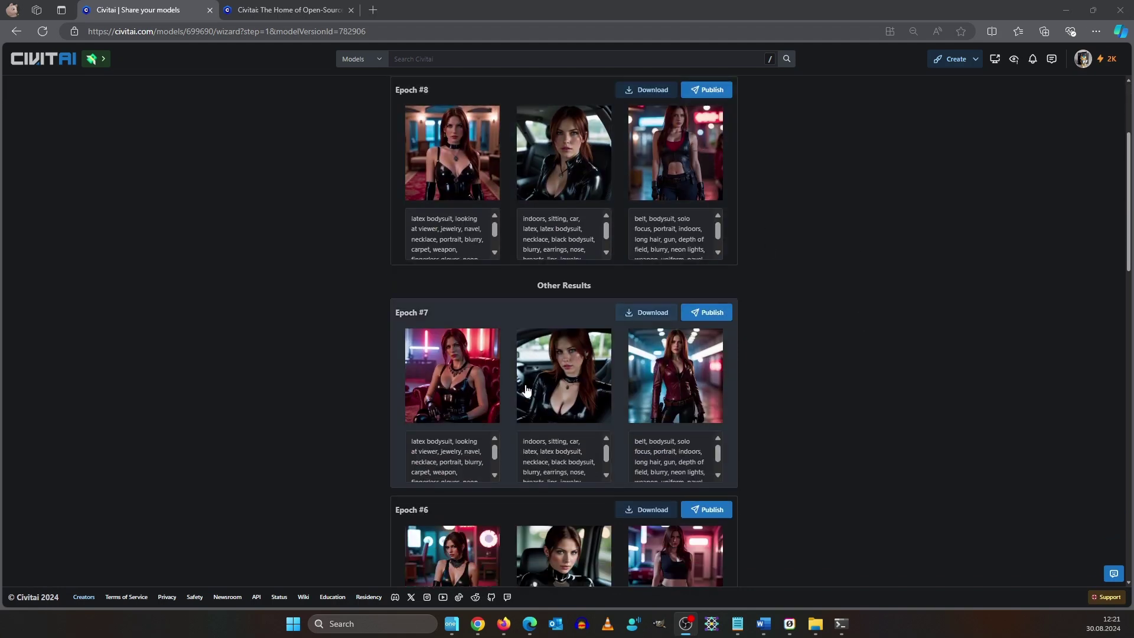
{"action": "scroll", "coordinate": [972, 257], "scroll_direction": "down", "scroll_amount": 2}
{"action": "scroll", "coordinate": [913, 406], "scroll_direction": "down", "scroll_amount": 1}
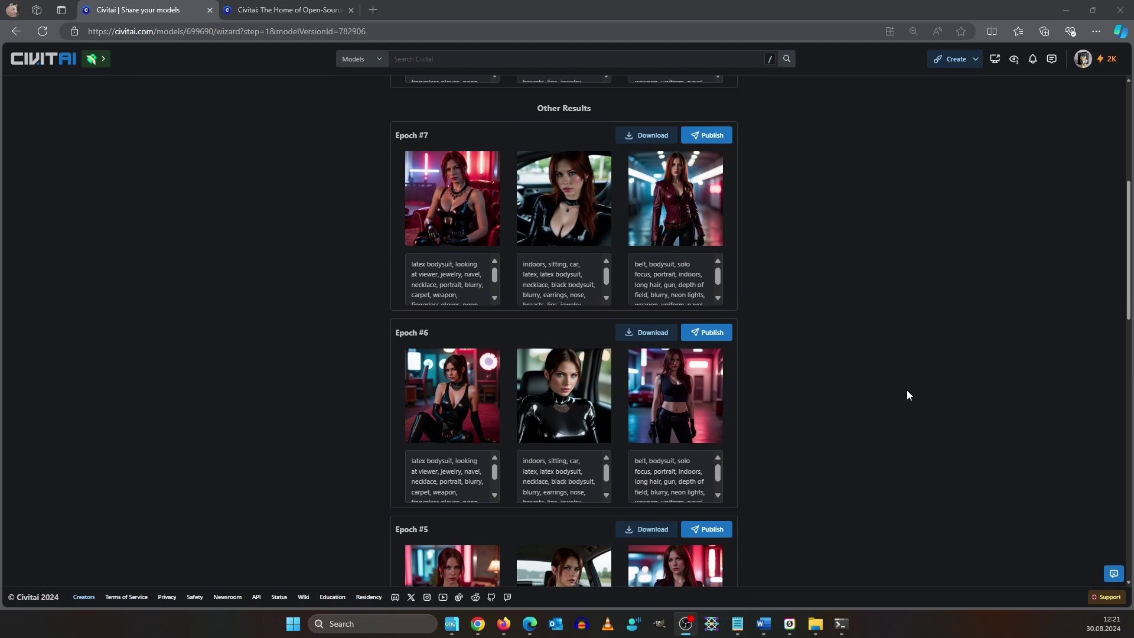
{"action": "scroll", "coordinate": [974, 302], "scroll_direction": "up", "scroll_amount": 1}
{"action": "scroll", "coordinate": [768, 354], "scroll_direction": "up", "scroll_amount": 3}
{"action": "left_click", "coordinate": [724, 376]}
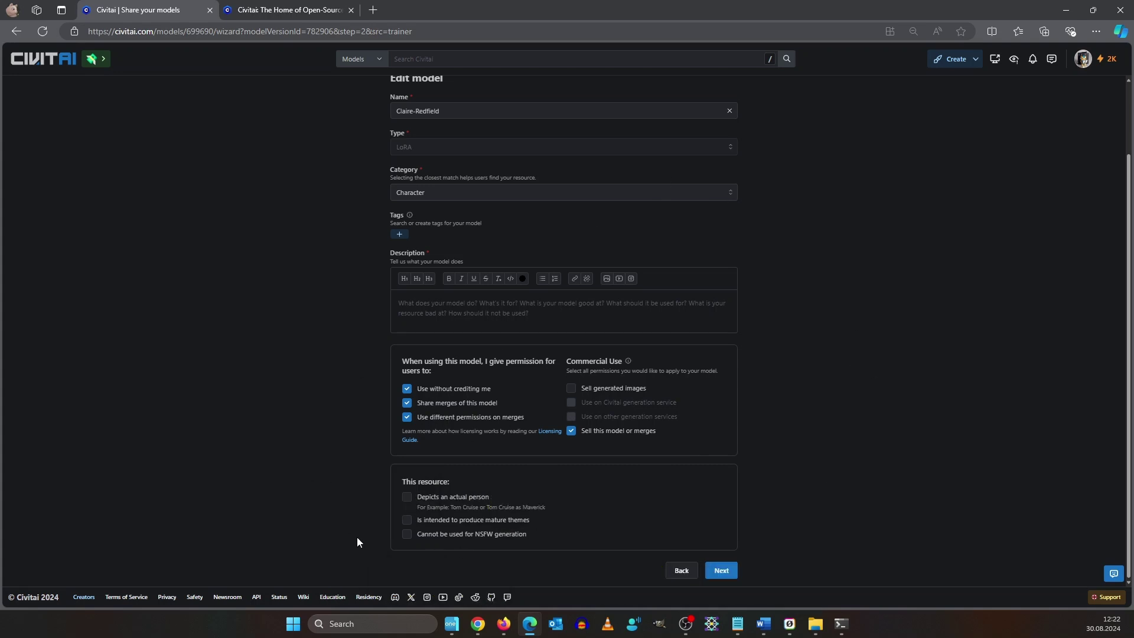
Step: In the other tab, open and browse the Hard Edge Pixel Art model page
{"action": "left_click", "coordinate": [258, 7]}
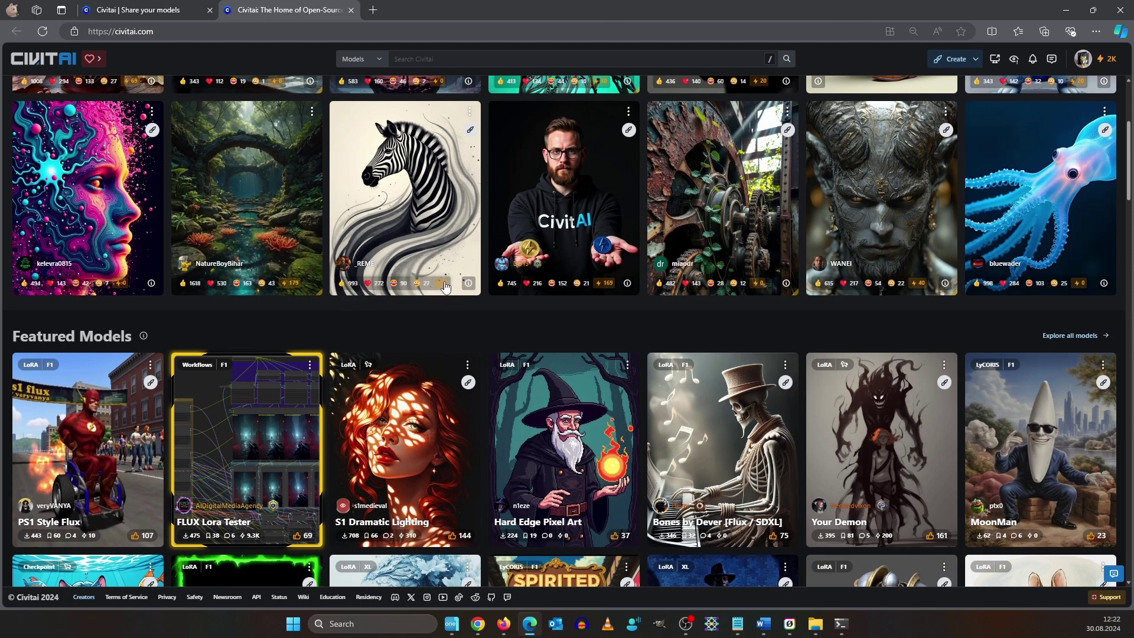
{"action": "scroll", "coordinate": [434, 279], "scroll_direction": "down", "scroll_amount": 2}
{"action": "left_click", "coordinate": [573, 332]}
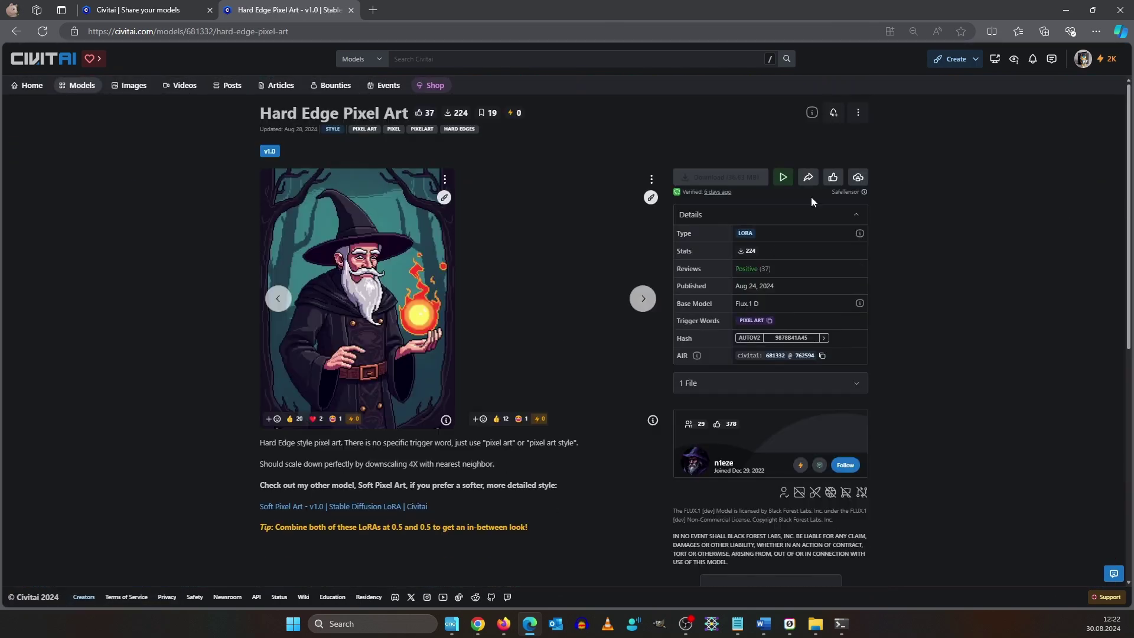
{"action": "scroll", "coordinate": [959, 242], "scroll_direction": "down", "scroll_amount": 5}
{"action": "scroll", "coordinate": [959, 251], "scroll_direction": "up", "scroll_amount": 1}
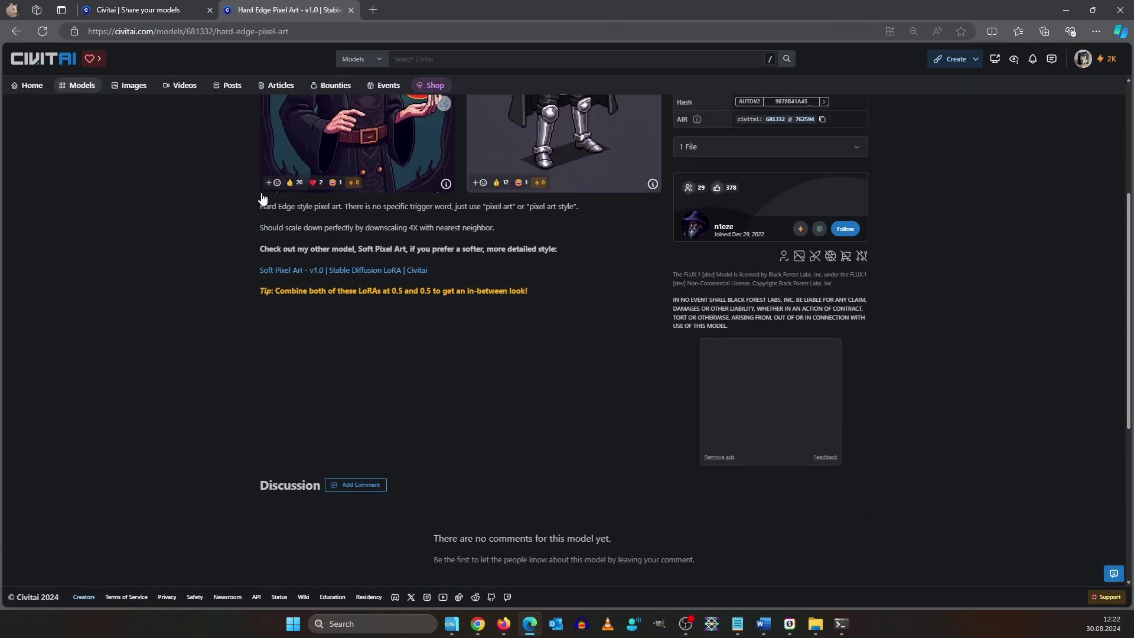
{"action": "left_click_drag", "start_coordinate": [255, 207], "coordinate": [506, 277]}
{"action": "scroll", "coordinate": [593, 376], "scroll_direction": "up", "scroll_amount": 3}
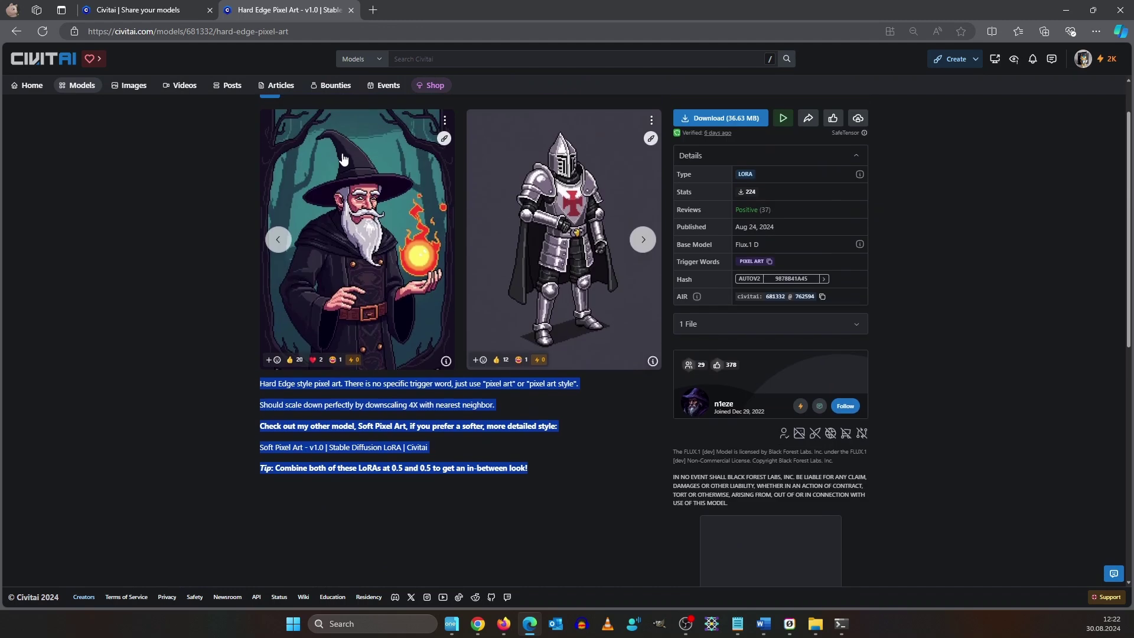
Step: Paste the prepared description into the Claire-Redfield model and zoom the page to 110%
{"action": "left_click", "coordinate": [137, 8]}
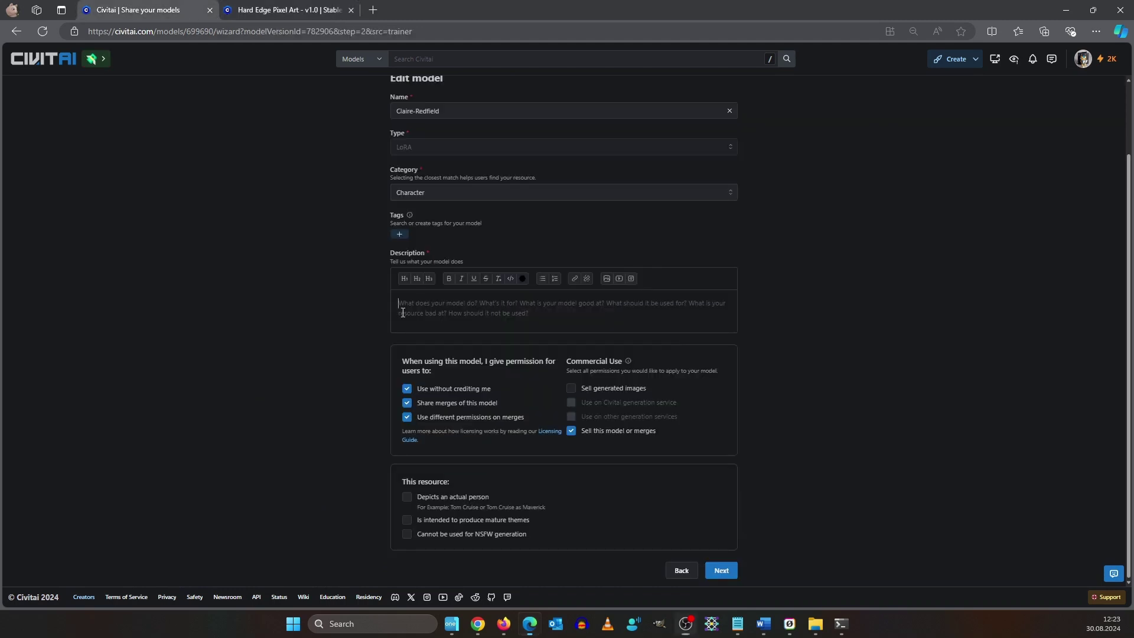
{"action": "left_click", "coordinate": [432, 299]}
{"action": "type", "text": "This is my personal interpretation of Claire Redfield from Resident Evil 2.  I deliberately decided AGAINST the look of the Resident Evil 2 Remake from 2019 because the whole 3D Model felt uncanny to me.  Try Prompts like: \"Full body shot from front view of woman RedClaire,long hair,ponytail,she is looking at the viewer,eye contact, denim, red leather jacket, jeans, pants, holster, weapon, dramtic atomsphere at night\"  You can support me via my Patreon Page: https://www.patreon.com/AIKnowledgeCentral"}
{"action": "key", "text": "ctrl+plus"}
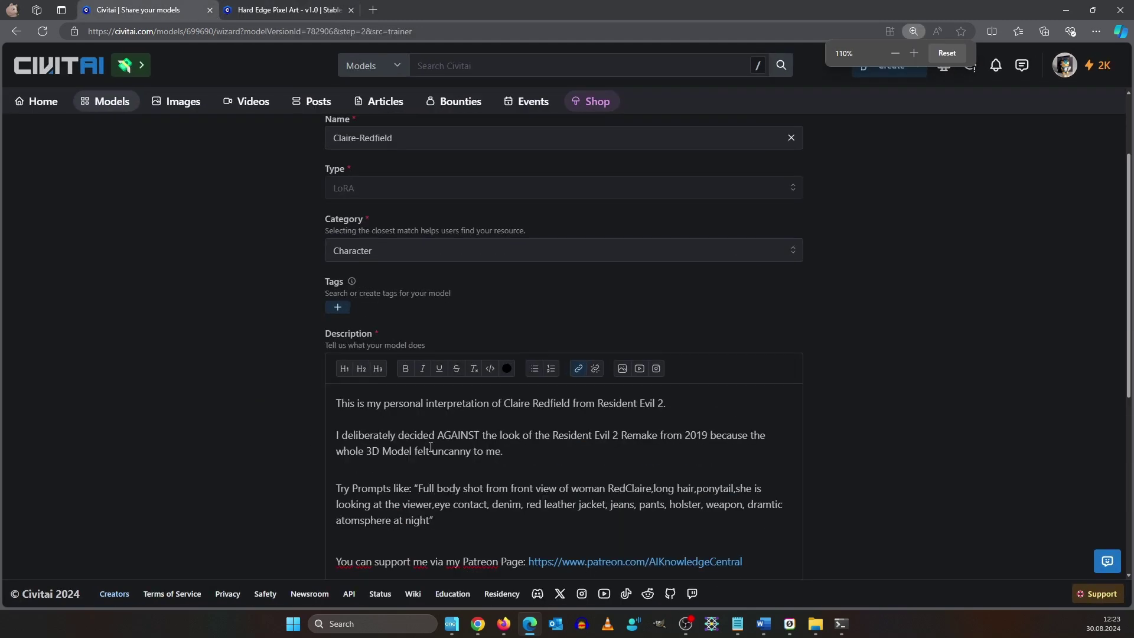
{"action": "scroll", "coordinate": [450, 439], "scroll_direction": "down", "scroll_amount": 1}
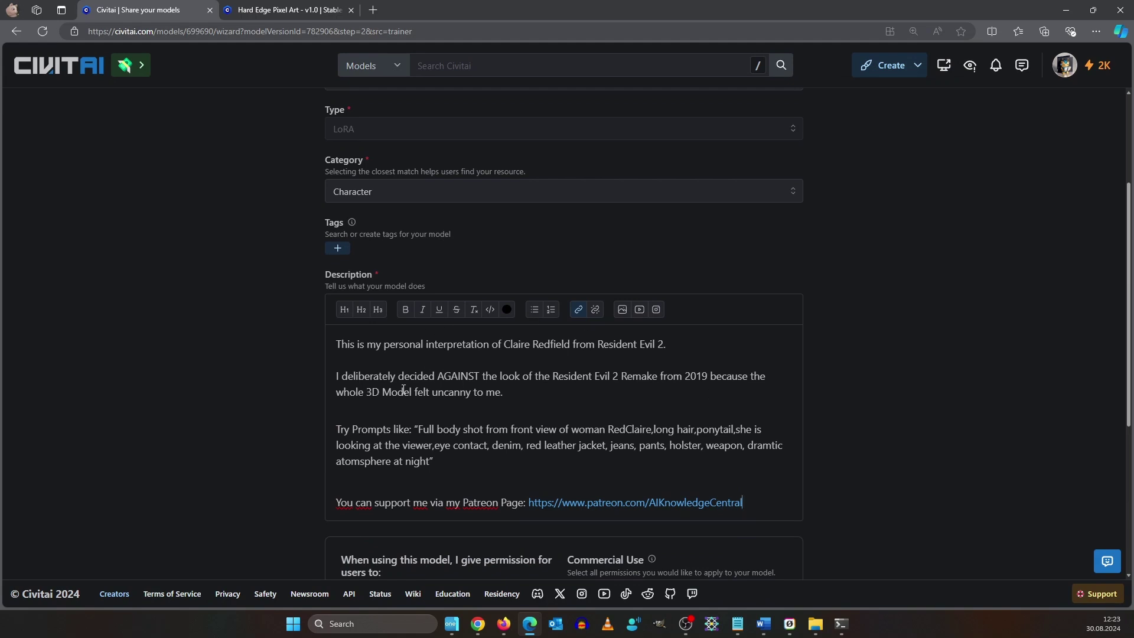
{"action": "scroll", "coordinate": [463, 361], "scroll_direction": "up", "scroll_amount": 2}
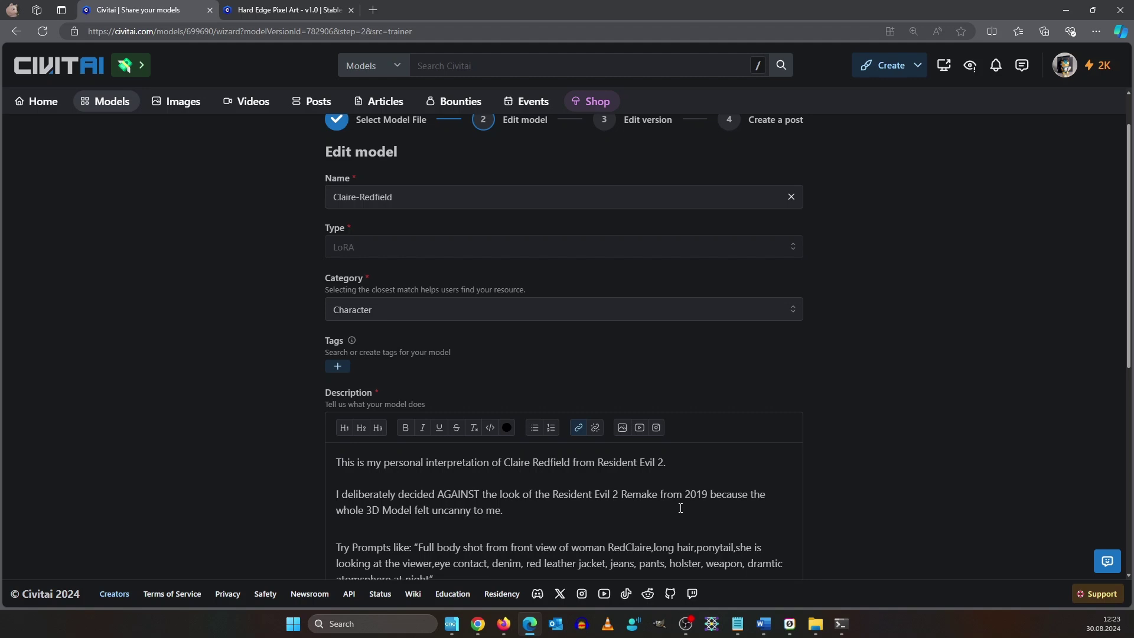
{"action": "scroll", "coordinate": [787, 496], "scroll_direction": "up", "scroll_amount": 1}
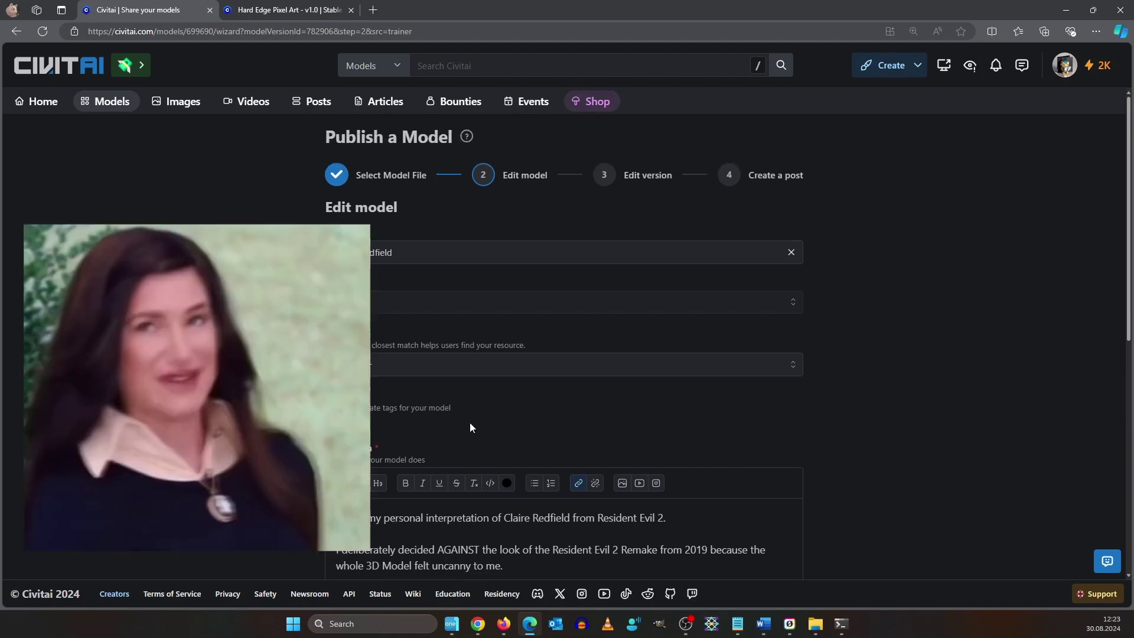
{"action": "scroll", "coordinate": [422, 98], "scroll_direction": "down", "scroll_amount": 1}
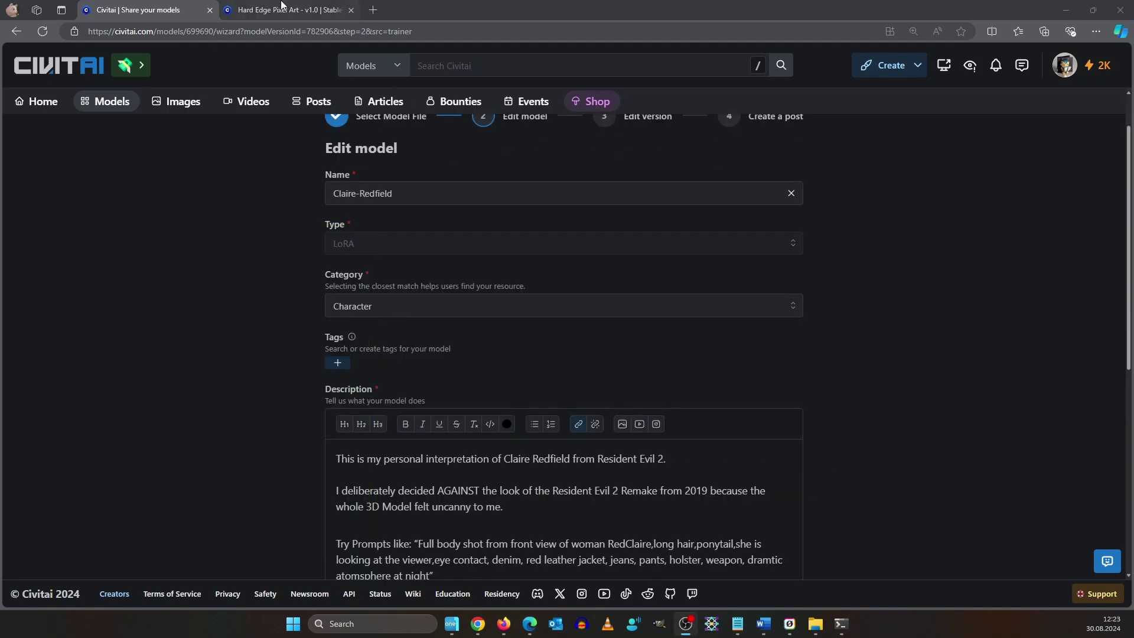
Step: Open the 'pixel' tag page from Hard Edge Pixel Art and browse its models
{"action": "left_click", "coordinate": [287, 9]}
{"action": "scroll", "coordinate": [576, 253], "scroll_direction": "up", "scroll_amount": 2}
{"action": "scroll", "coordinate": [576, 253], "scroll_direction": "up", "scroll_amount": 1}
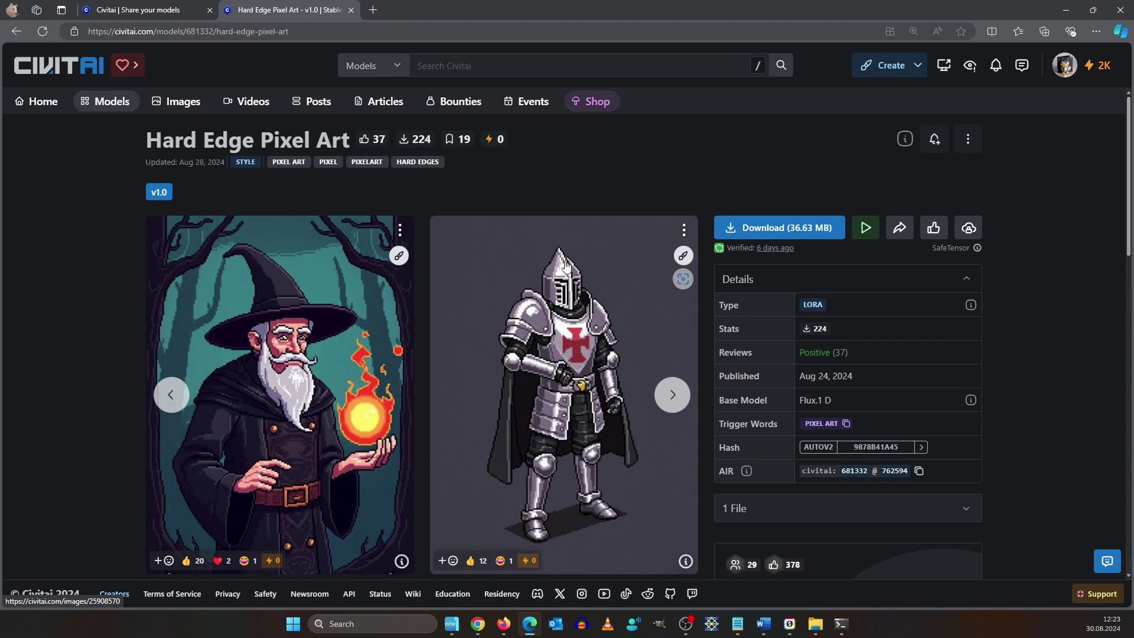
{"action": "left_click", "coordinate": [328, 163]}
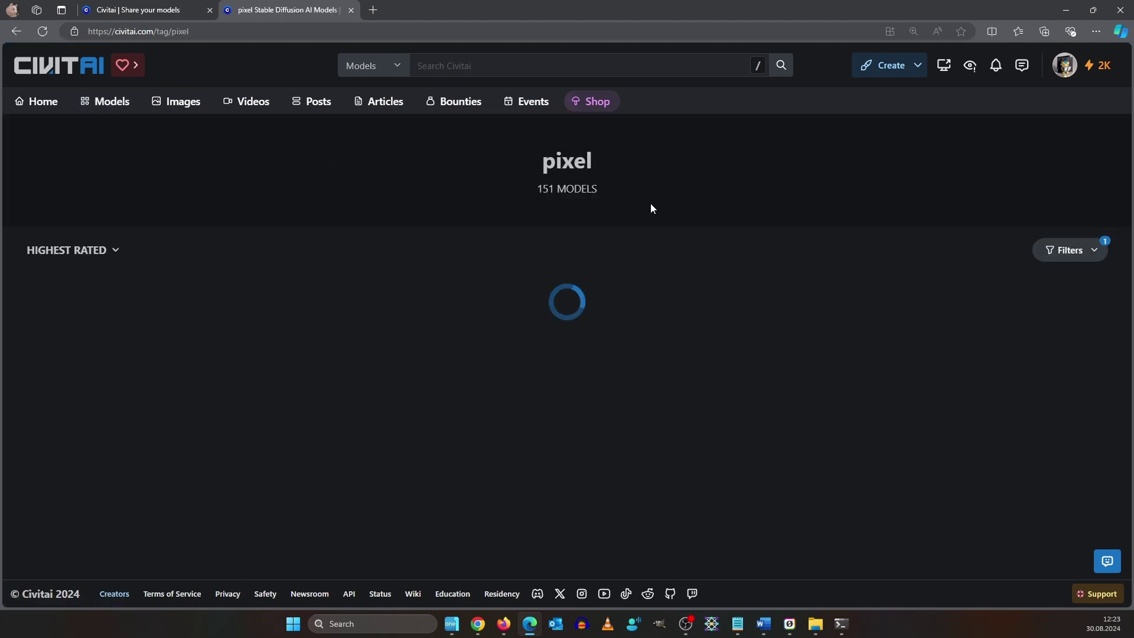
{"action": "scroll", "coordinate": [479, 301], "scroll_direction": "down", "scroll_amount": 3}
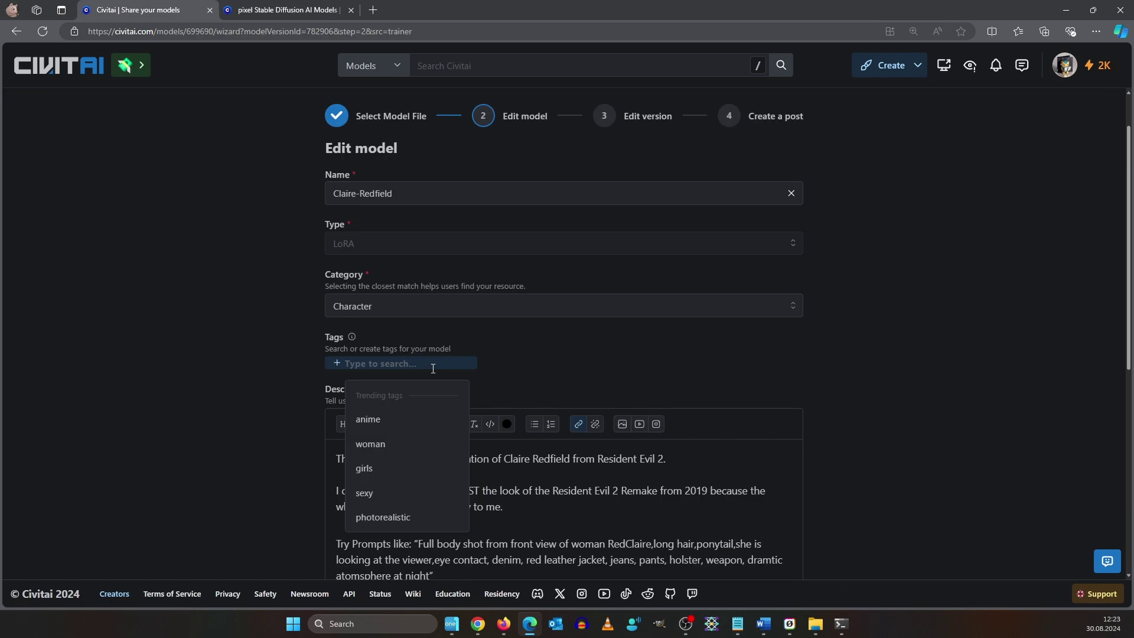
Step: Add the model tags Videogame, Resident evil, Resident evil 2 and claire redfield
{"action": "type", "text": "Videogame"}
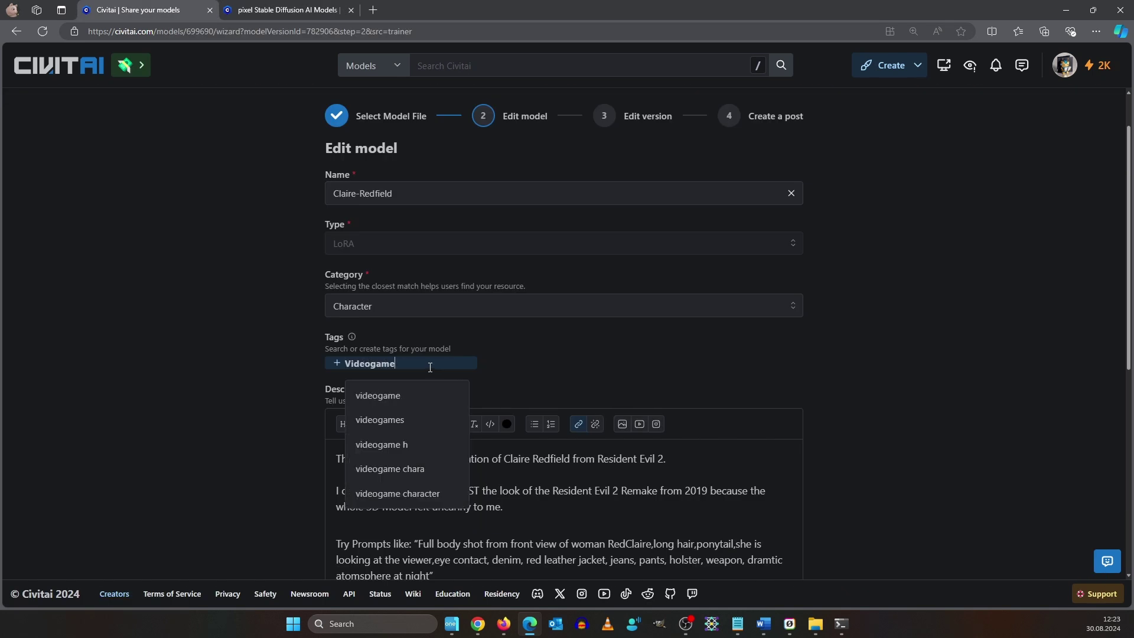
{"action": "key", "text": "Return"}
{"action": "type", "text": "Resident evil"}
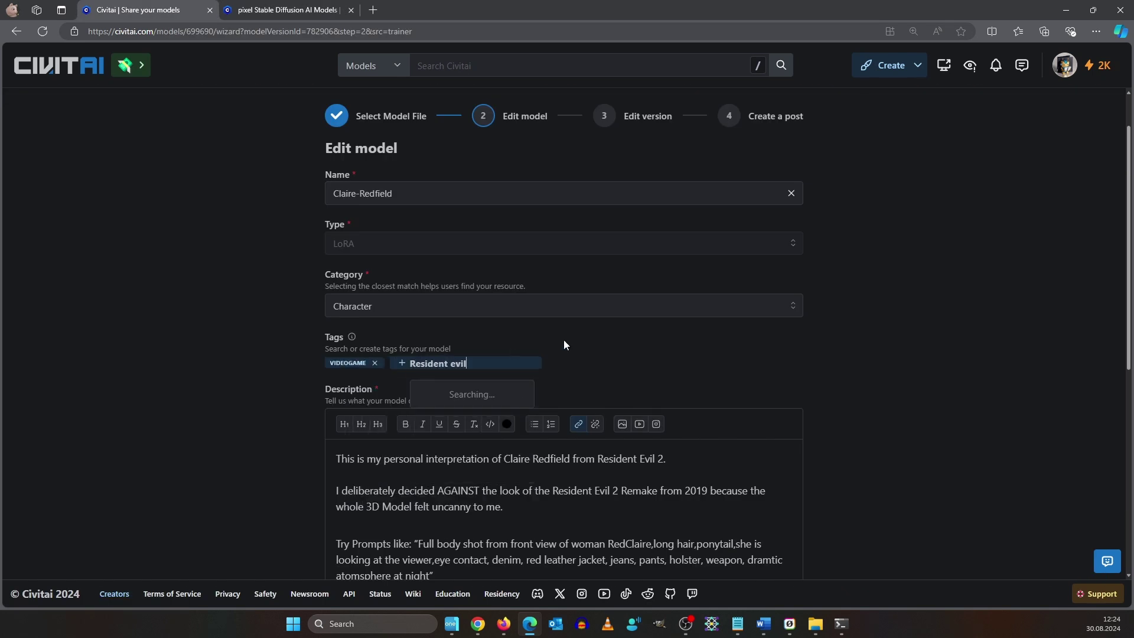
{"action": "key", "text": "Return"}
{"action": "left_click", "coordinate": [474, 363]}
{"action": "type", "text": "Resident"}
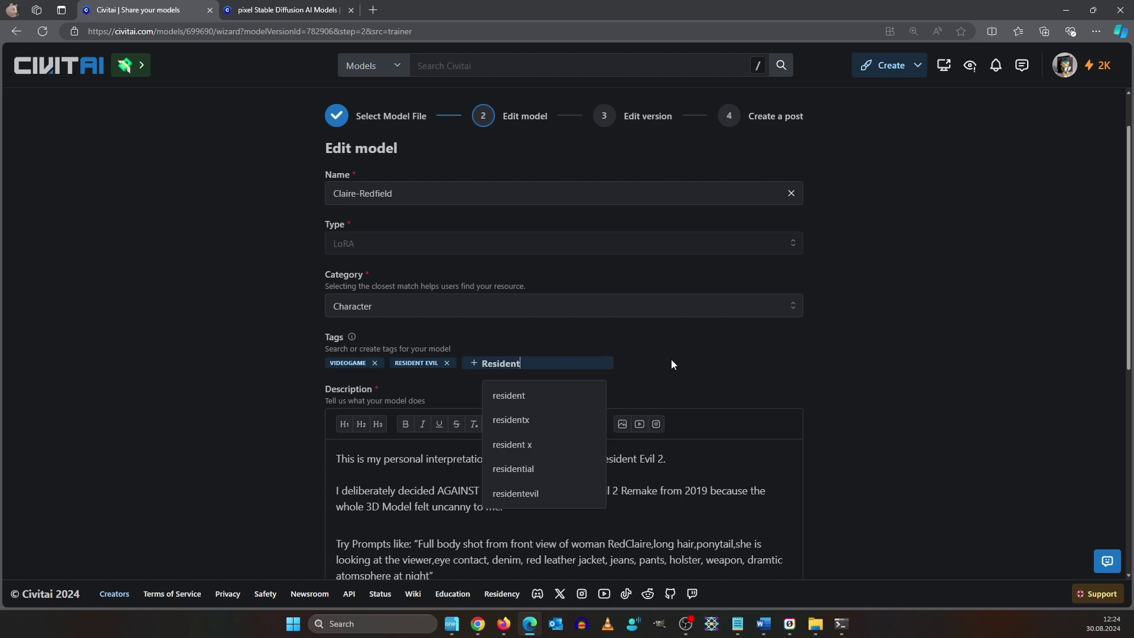
{"action": "type", "text": " evil 2"}
{"action": "key", "text": "Return"}
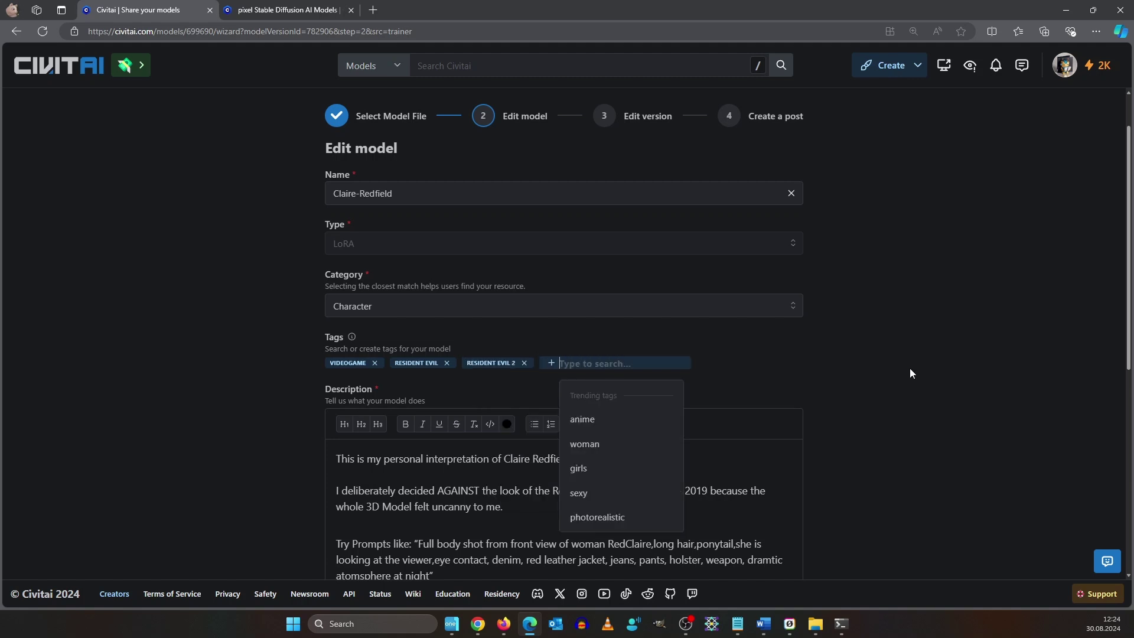
{"action": "type", "text": "Claire re"}
{"action": "key", "text": "Down"}
{"action": "key", "text": "Return"}
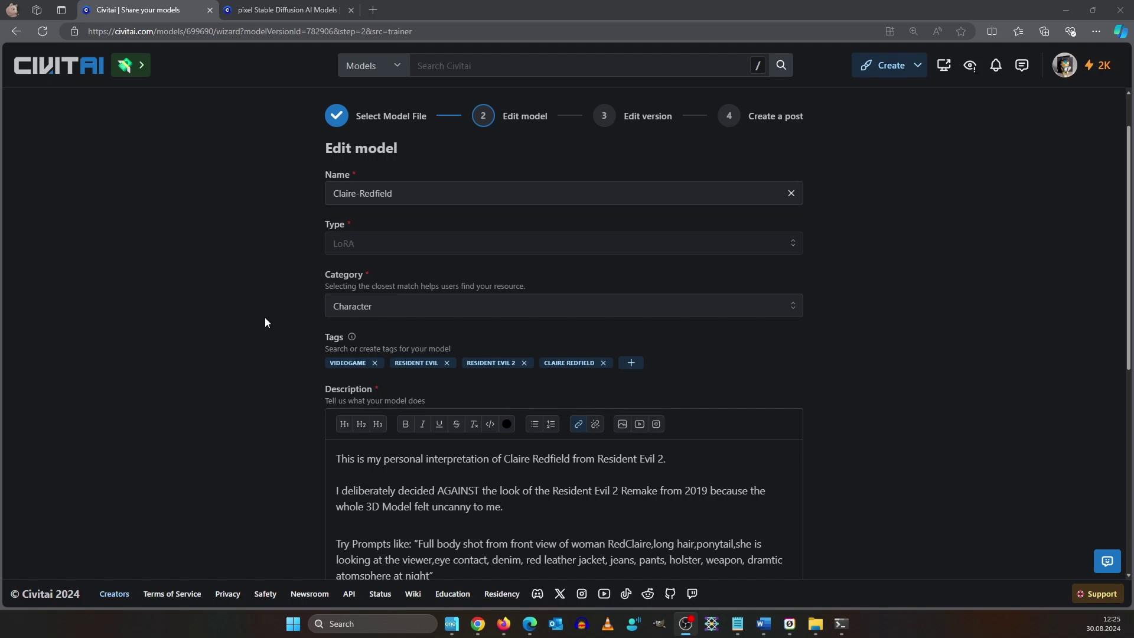
Step: Add the tags videogame character, woman, female, video game and game character
{"action": "left_click", "coordinate": [629, 362]}
{"action": "type", "text": "videogame"}
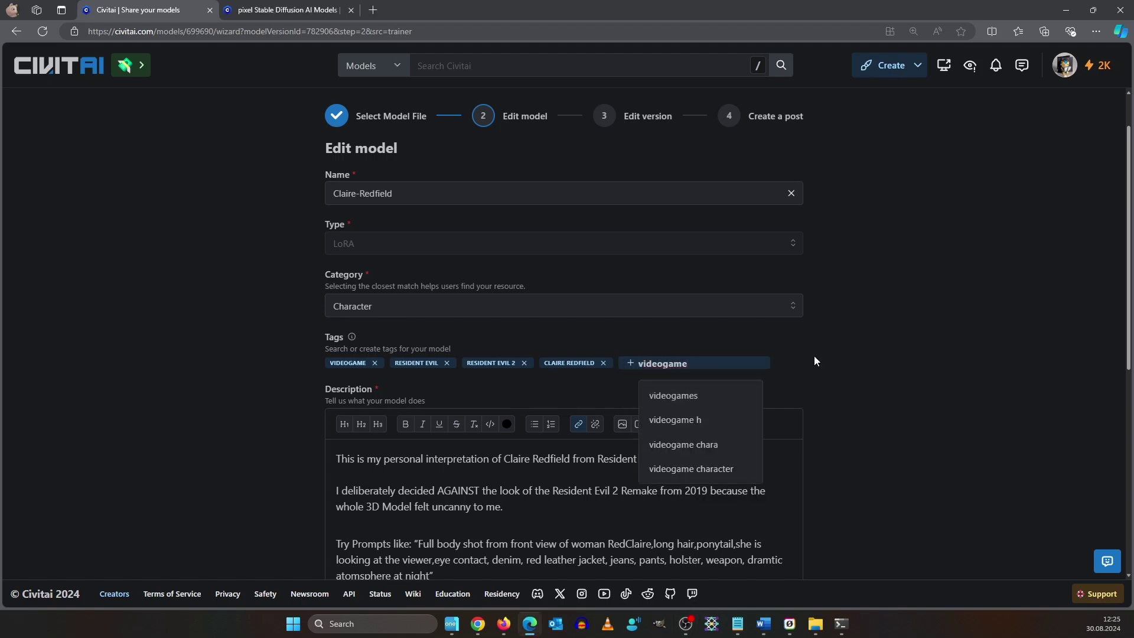
{"action": "key", "text": "Down"}
{"action": "key", "text": "Down"}
{"action": "key", "text": "Down"}
{"action": "key", "text": "Down"}
{"action": "key", "text": "Return"}
{"action": "left_click", "coordinate": [733, 362]}
{"action": "type", "text": "woman"}
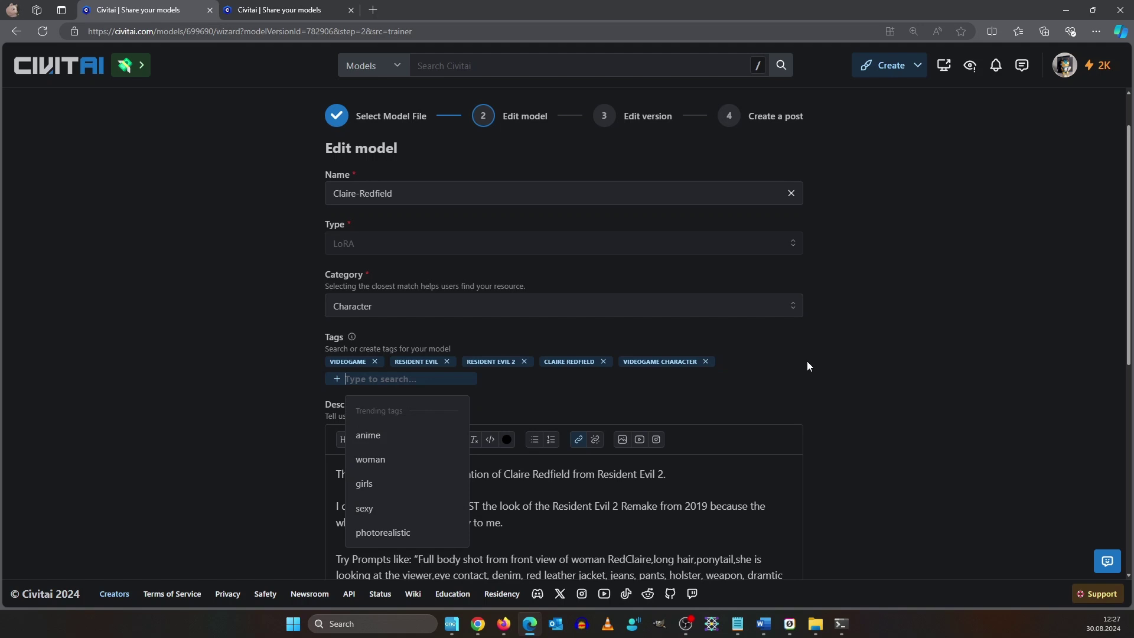
{"action": "left_click", "coordinate": [418, 408]}
{"action": "left_click", "coordinate": [780, 361]}
{"action": "type", "text": "female"}
{"action": "key", "text": "Return"}
{"action": "type", "text": "video game"}
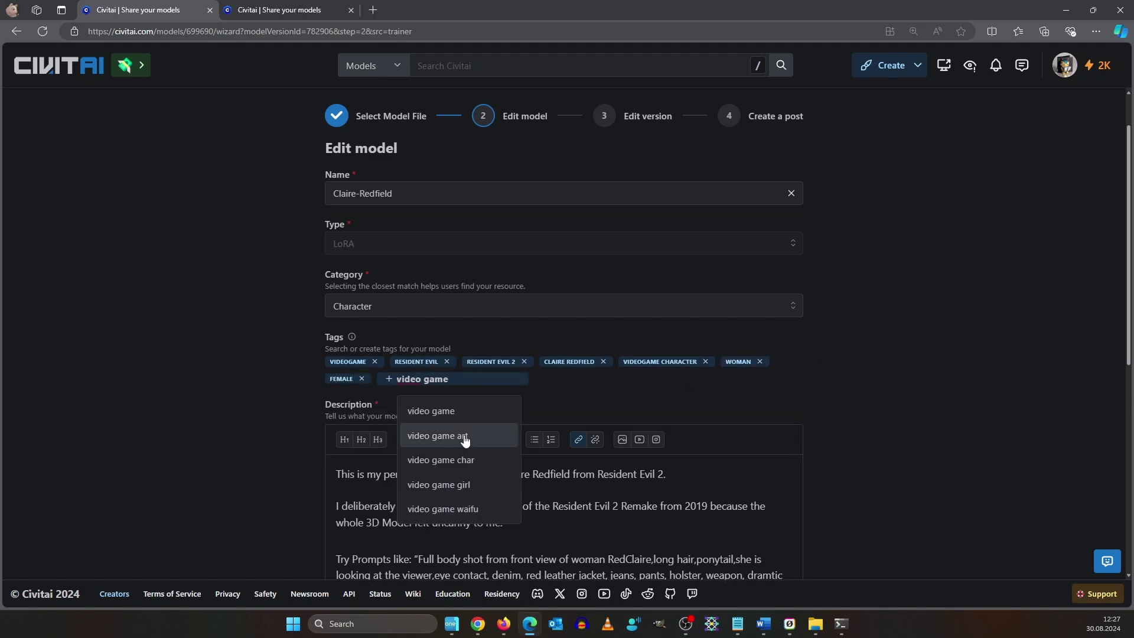
{"action": "left_click", "coordinate": [489, 421]}
{"action": "left_click", "coordinate": [462, 384]}
{"action": "type", "text": "game ch"}
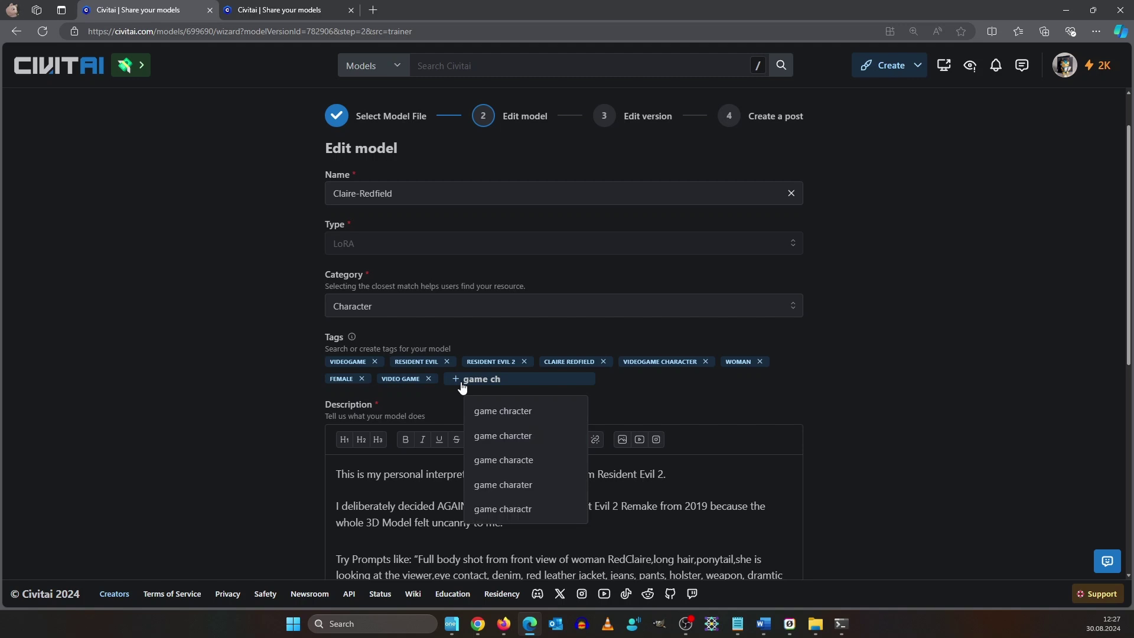
{"action": "left_click", "coordinate": [549, 415]}
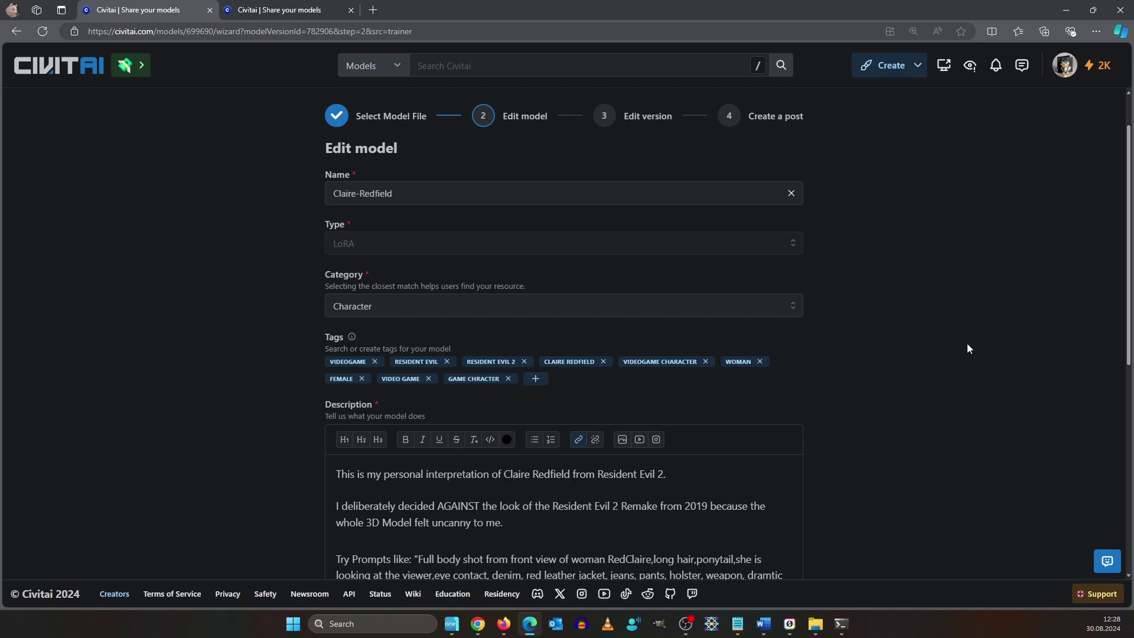
Step: Rename the model to 'Claire Redfield - Resident Evil 2'
{"action": "left_click", "coordinate": [694, 203]}
{"action": "key", "text": "BackSpace"}
{"action": "type", "text": "- Resident Evil 2"}
Step: Disallow uncredited use, shared merges and selling; allow use on other generation services
{"action": "scroll", "coordinate": [977, 229], "scroll_direction": "down", "scroll_amount": 6}
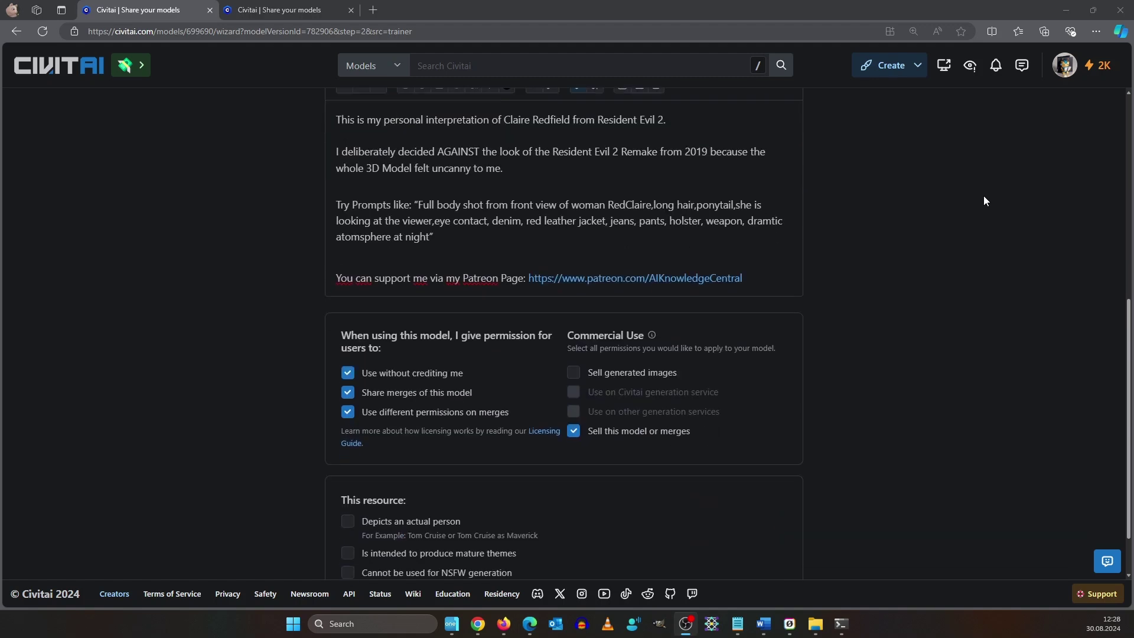
{"action": "left_click", "coordinate": [347, 374]}
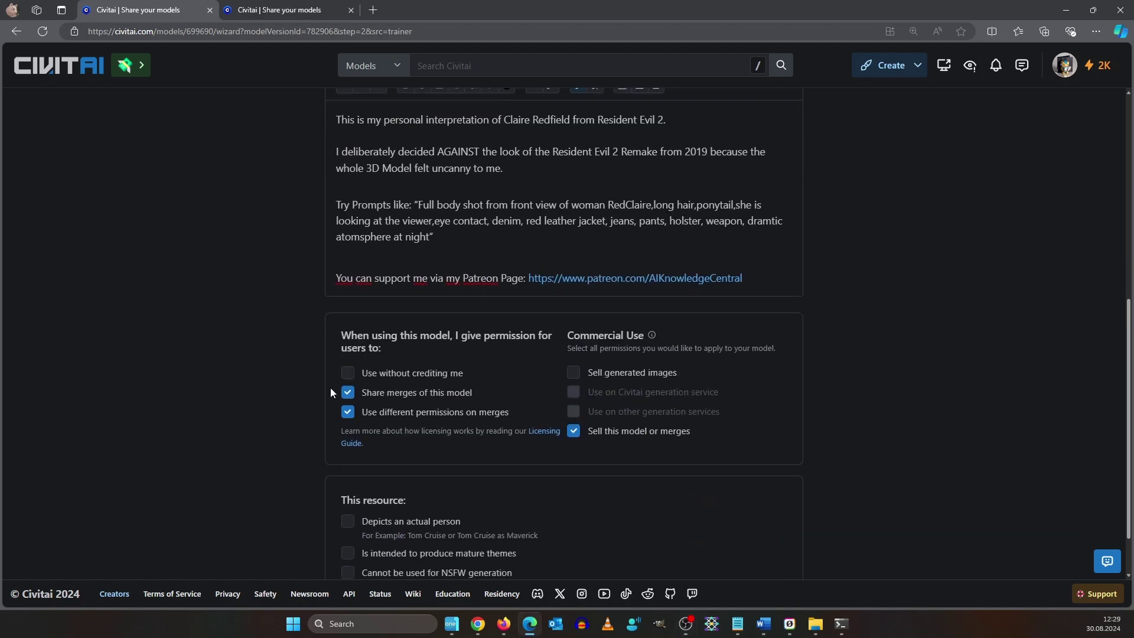
{"action": "left_click", "coordinate": [349, 395]}
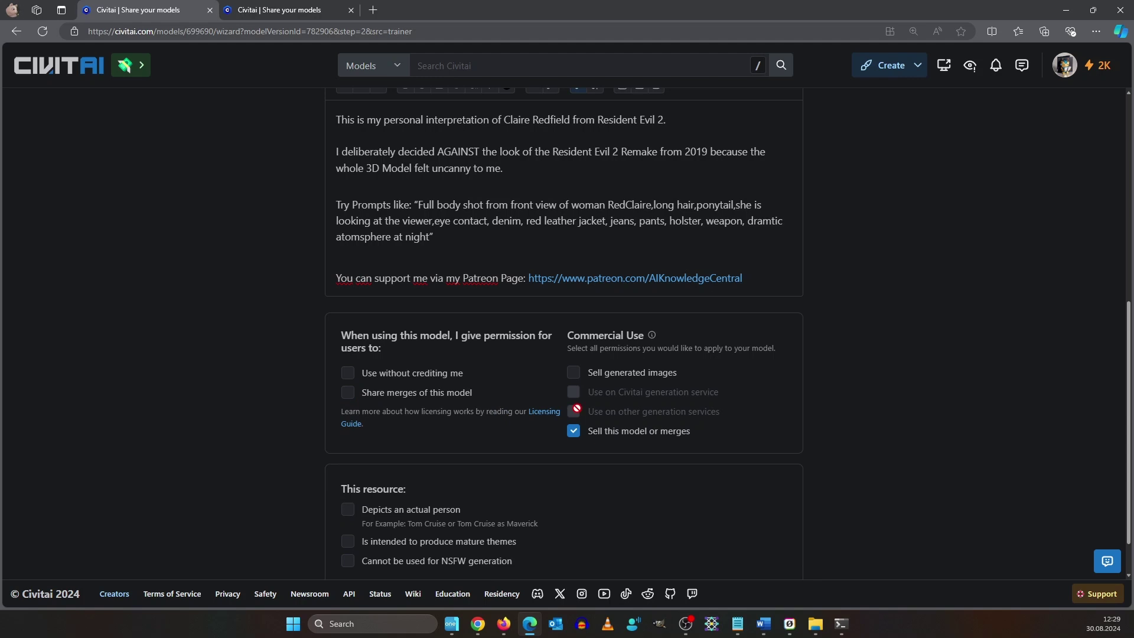
{"action": "left_click", "coordinate": [575, 431]}
{"action": "left_click", "coordinate": [584, 413]}
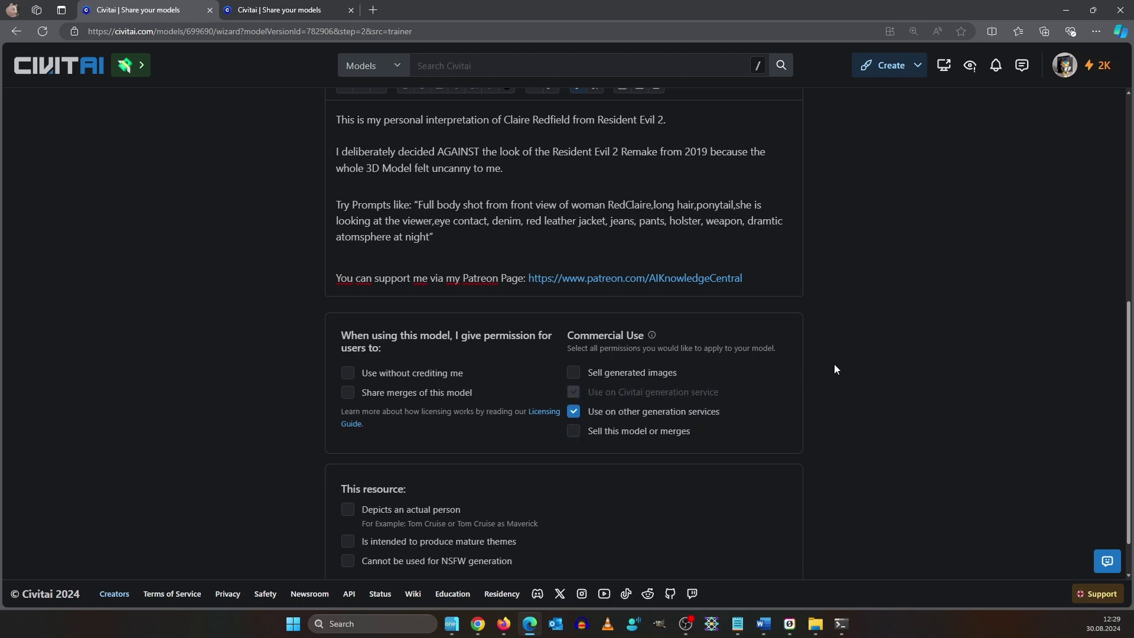
{"action": "scroll", "coordinate": [1017, 295], "scroll_direction": "down", "scroll_amount": 1}
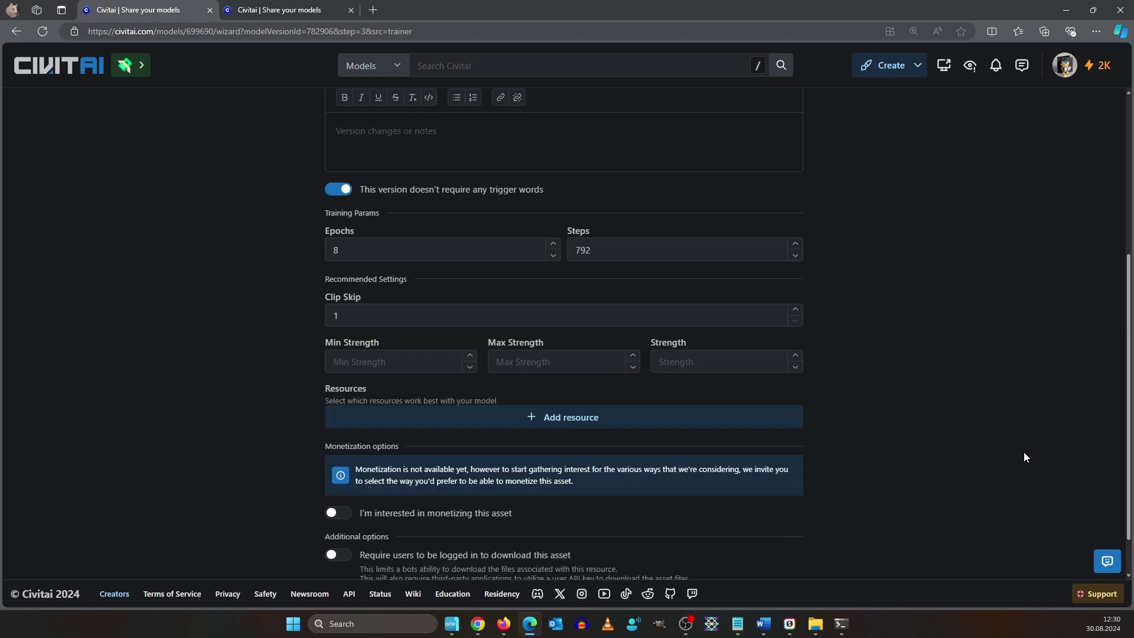
{"action": "scroll", "coordinate": [1004, 466], "scroll_direction": "up", "scroll_amount": 2}
{"action": "scroll", "coordinate": [986, 466], "scroll_direction": "up", "scroll_amount": 1}
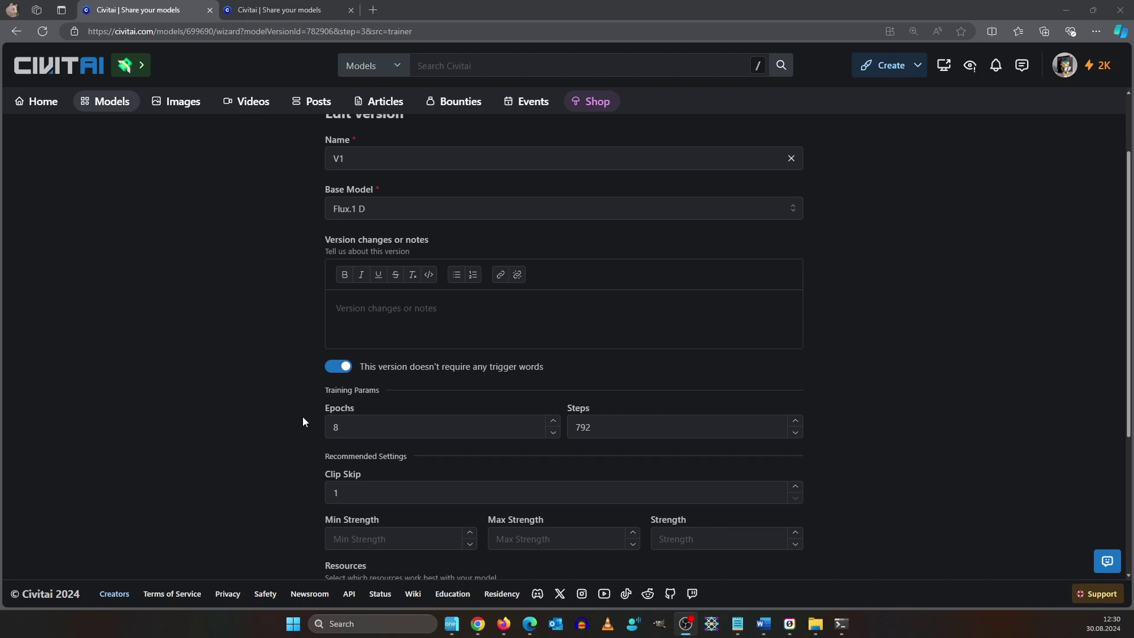
Step: Extend the version name V1 toward 'V1 - High Training', checking the Hard Edge Pixel Art page
{"action": "scroll", "coordinate": [886, 455], "scroll_direction": "up", "scroll_amount": 1}
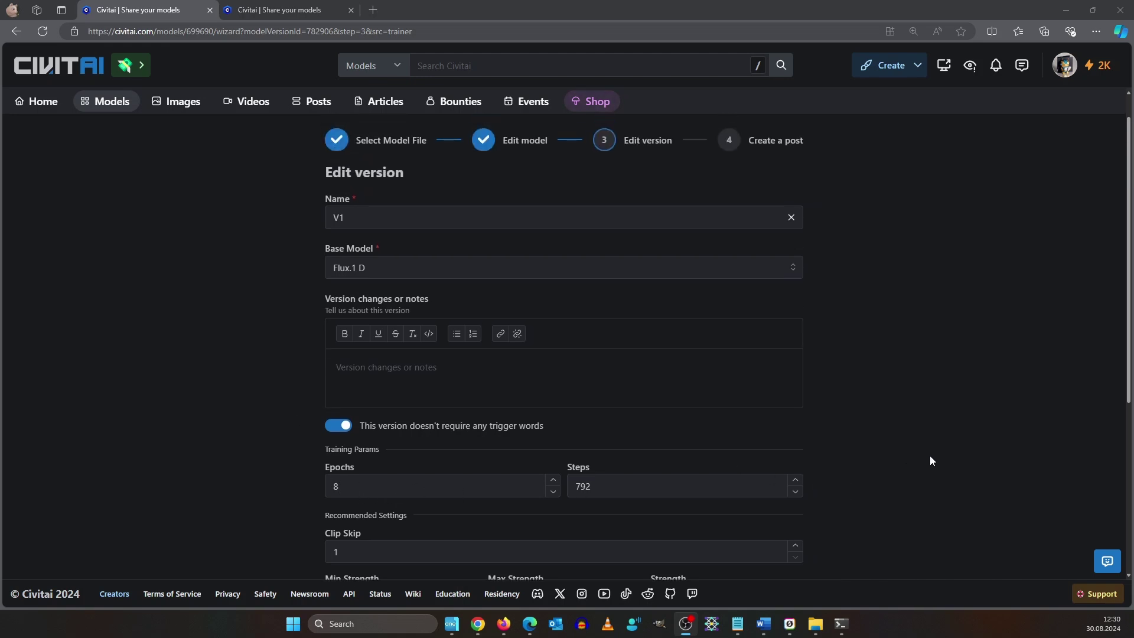
{"action": "scroll", "coordinate": [614, 350], "scroll_direction": "down", "scroll_amount": 1}
{"action": "scroll", "coordinate": [614, 354], "scroll_direction": "up", "scroll_amount": 1}
{"action": "left_click", "coordinate": [480, 225]}
{"action": "type", "text": "- High Training"}
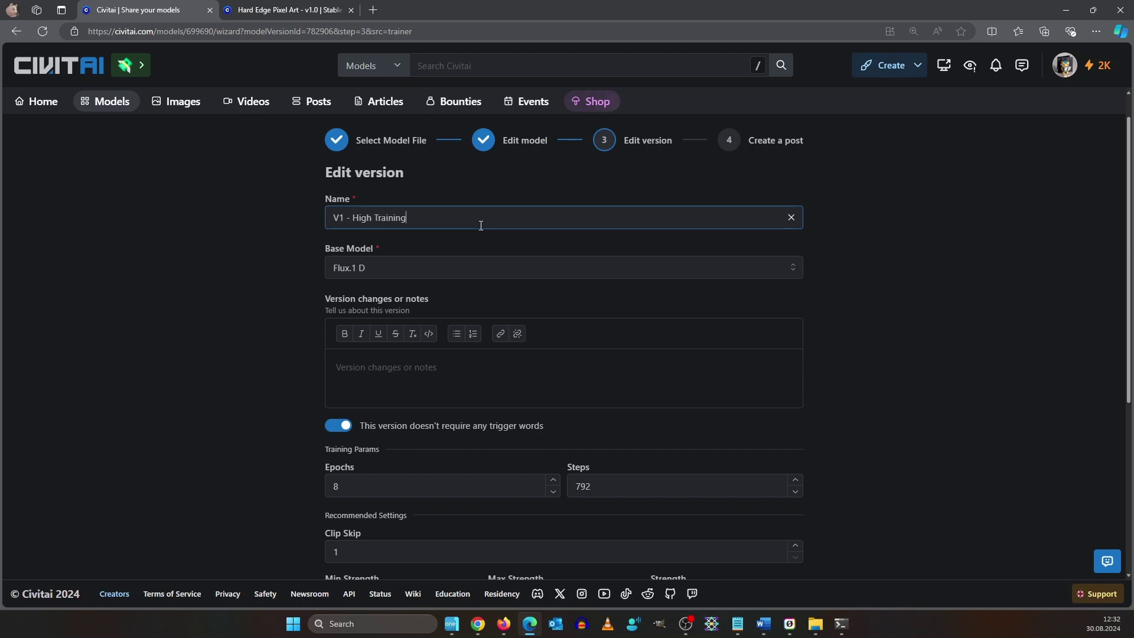
{"action": "key", "text": "ctrl+Tab"}
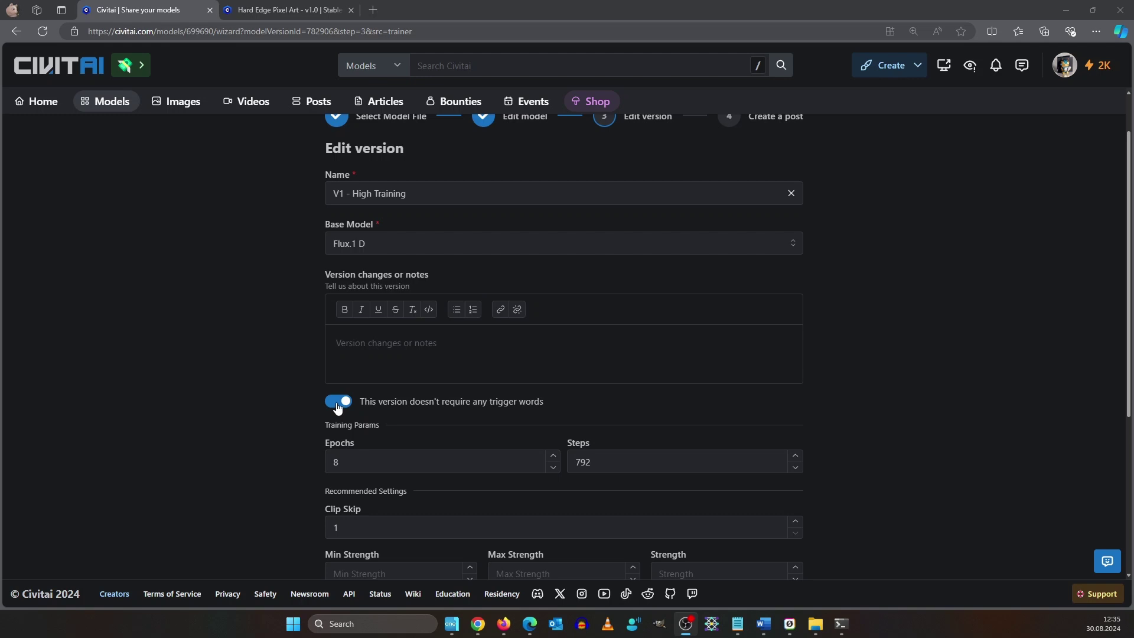
Step: Require trigger words, paste the RedClaire trigger list, and add FLUX Dev as recommended resource
{"action": "left_click", "coordinate": [338, 402]}
{"action": "scroll", "coordinate": [380, 401], "scroll_direction": "down", "scroll_amount": 2}
{"action": "left_click", "coordinate": [407, 317]}
{"action": "type", "text": "RedClaire,long hair,ponytail, denim, red leather jacket, jeans, pants, holster"}
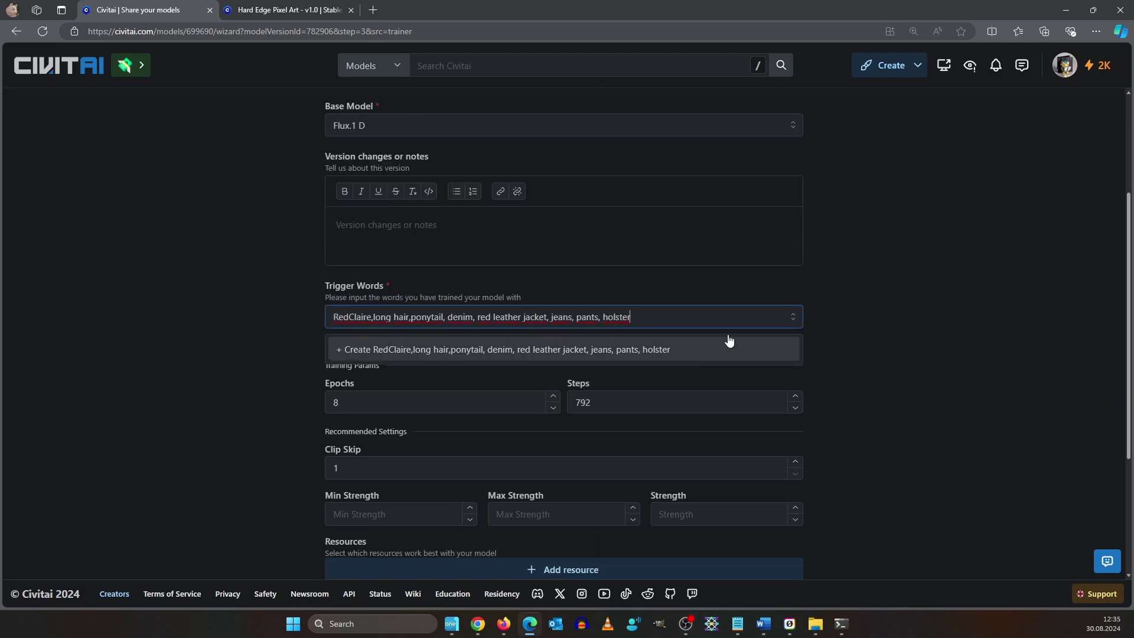
{"action": "key", "text": "ctrl+Tab"}
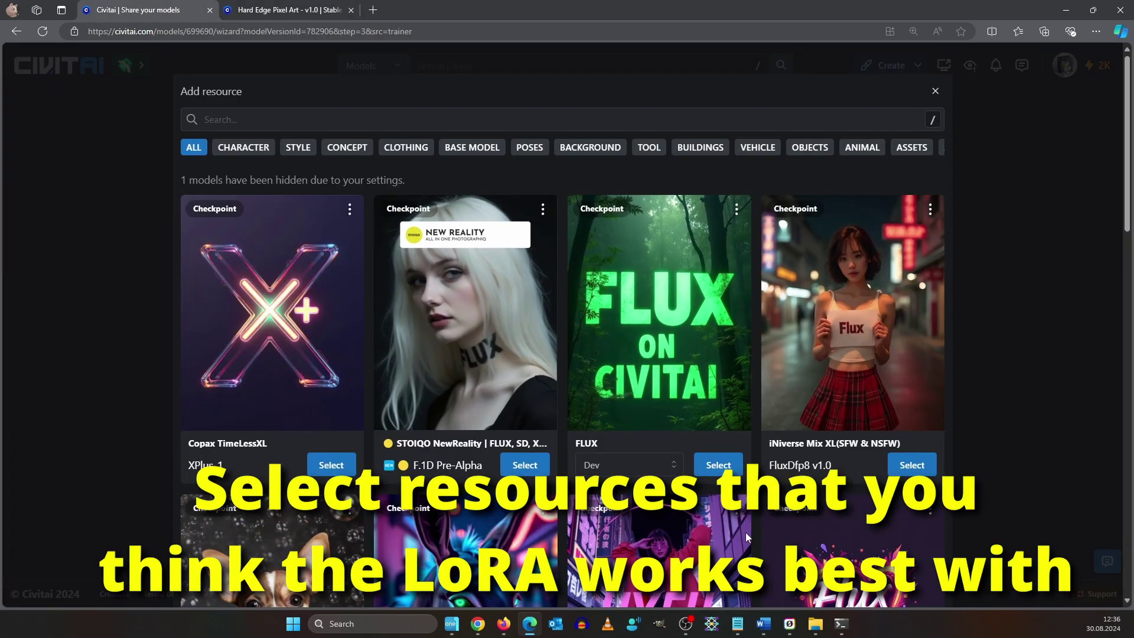
{"action": "left_click", "coordinate": [710, 467]}
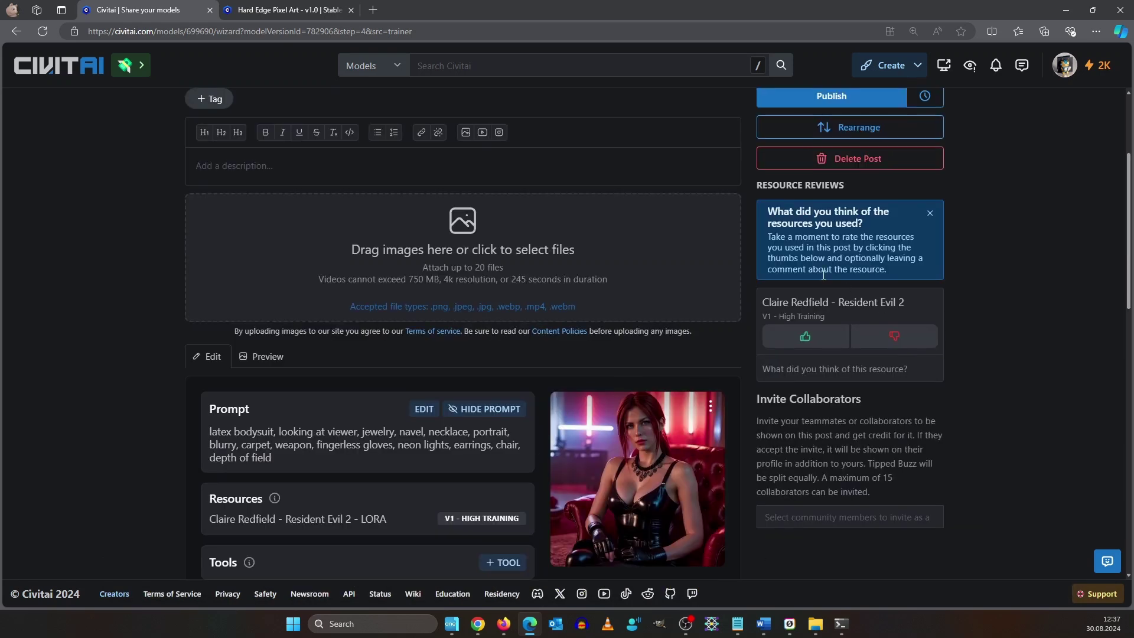
Step: Delete the sample image from the showcase post draft
{"action": "scroll", "coordinate": [611, 295], "scroll_direction": "down", "scroll_amount": 7}
{"action": "scroll", "coordinate": [943, 357], "scroll_direction": "up", "scroll_amount": 5}
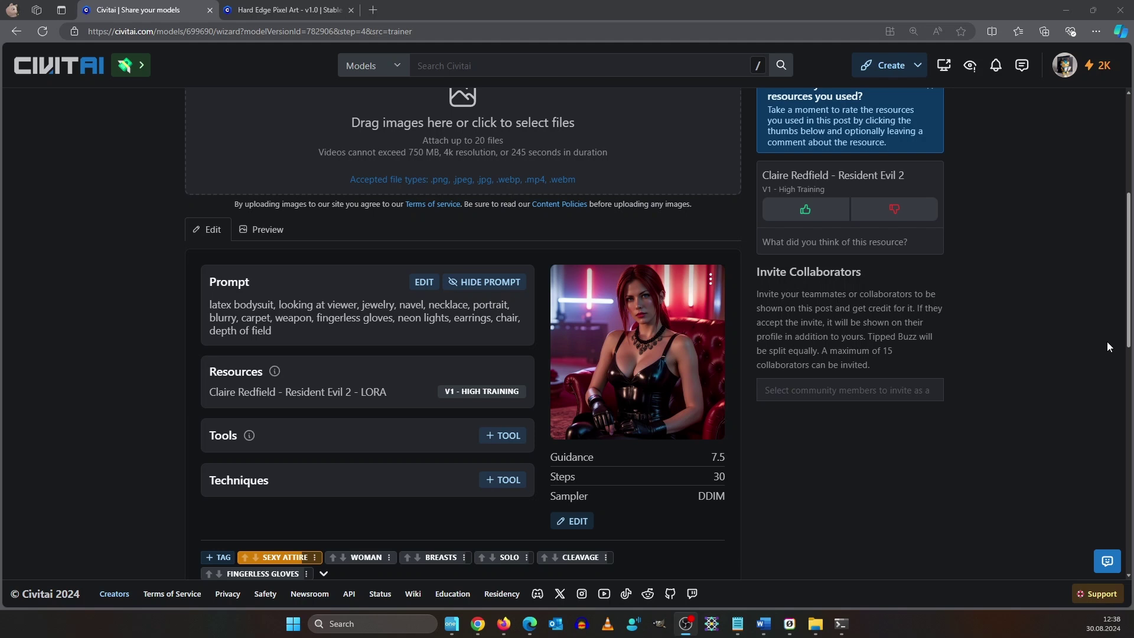
{"action": "scroll", "coordinate": [1081, 324], "scroll_direction": "up", "scroll_amount": 2}
{"action": "left_click", "coordinate": [712, 399]}
{"action": "left_click", "coordinate": [699, 420]}
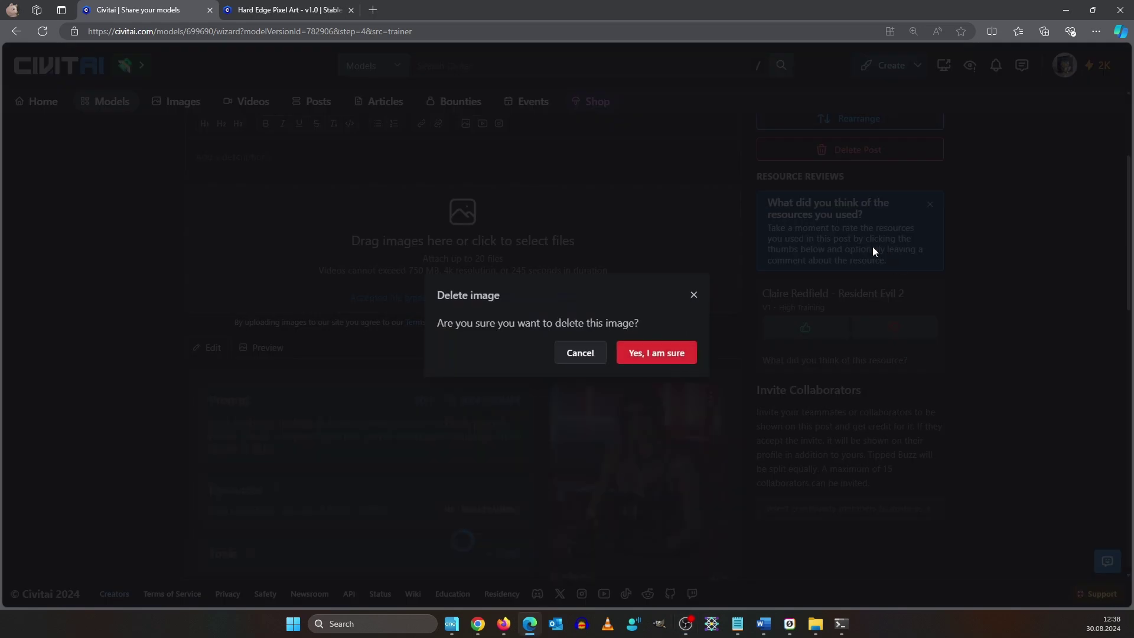
Step: Browse the Hard Edge Pixel Art example images, then switch to the Models listing tab
{"action": "key", "text": "ctrl+Tab"}
{"action": "scroll", "coordinate": [669, 295], "scroll_direction": "up", "scroll_amount": 1}
{"action": "left_click", "coordinate": [673, 338]}
{"action": "left_click", "coordinate": [673, 338]}
{"action": "left_click", "coordinate": [673, 338]}
{"action": "left_click", "coordinate": [673, 338]}
{"action": "left_click", "coordinate": [673, 338]}
{"action": "left_click", "coordinate": [673, 335]}
{"action": "left_click", "coordinate": [673, 335]}
{"action": "left_click", "coordinate": [673, 335]}
{"action": "left_click", "coordinate": [673, 335]}
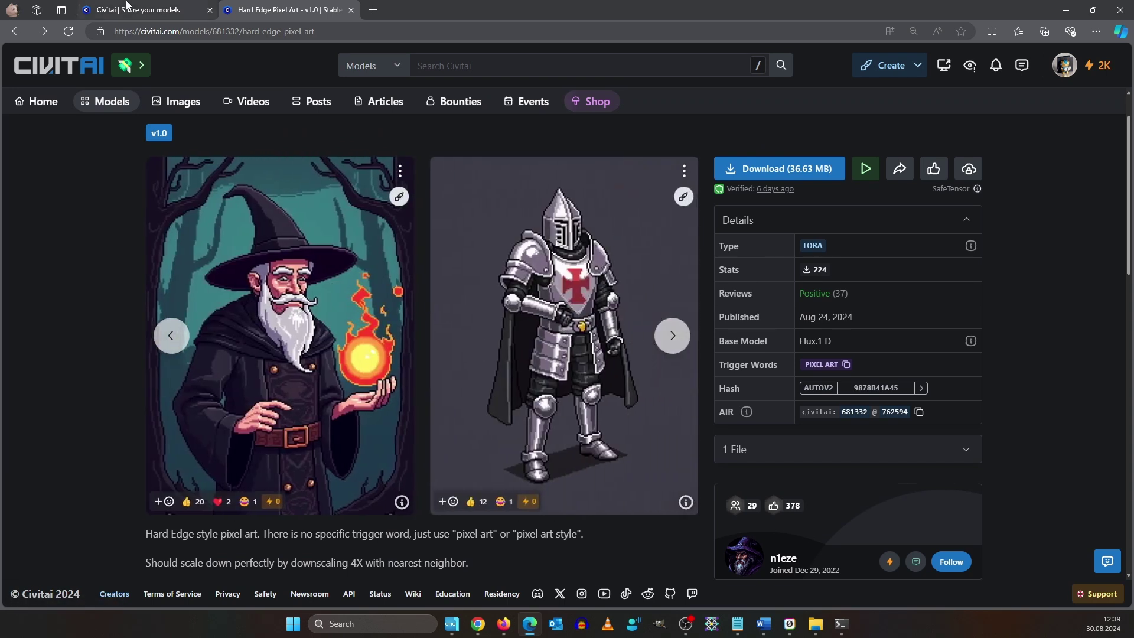
{"action": "key", "text": "ctrl+Tab"}
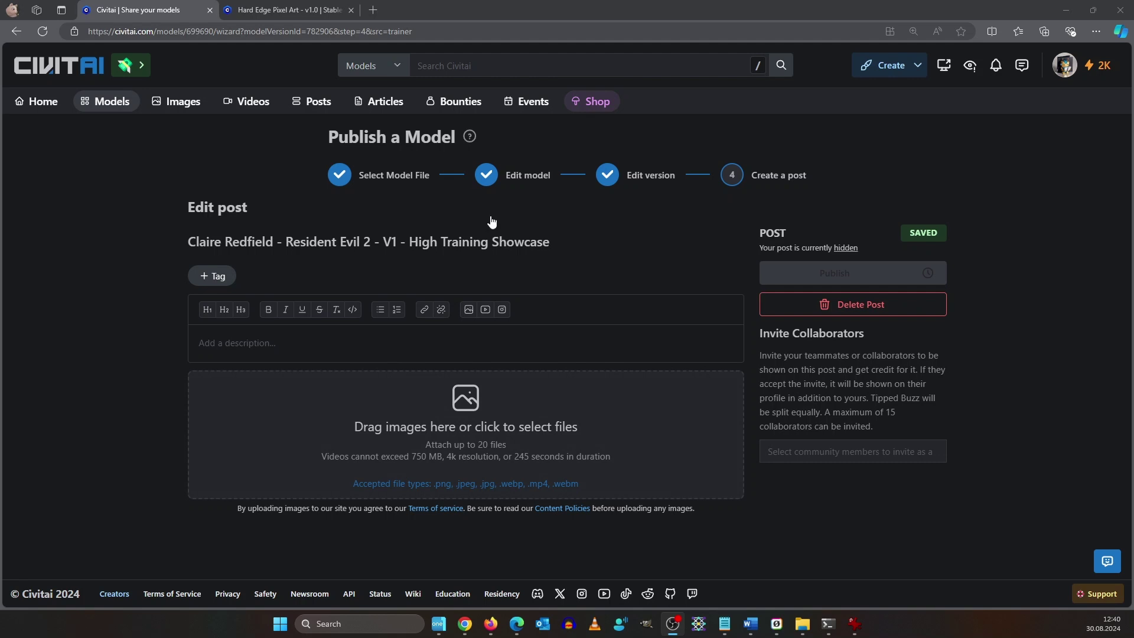
{"action": "left_click", "coordinate": [288, 10]}
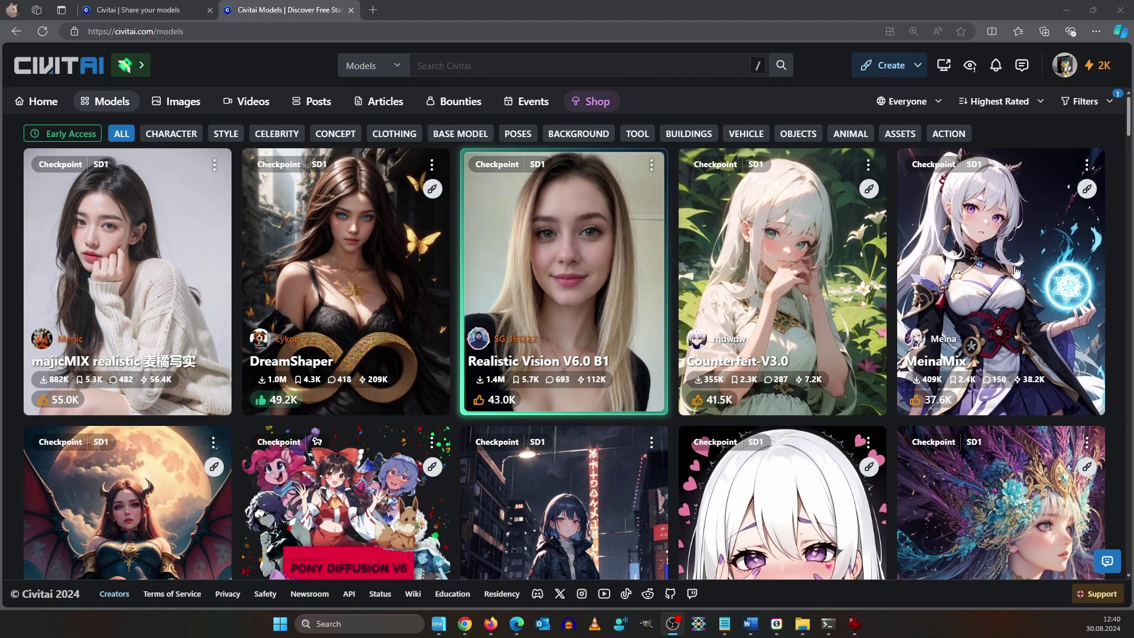
Step: Dismiss the upload-finished notification and add 'resident evil' as the first post tag
{"action": "scroll", "coordinate": [910, 458], "scroll_direction": "down", "scroll_amount": 2}
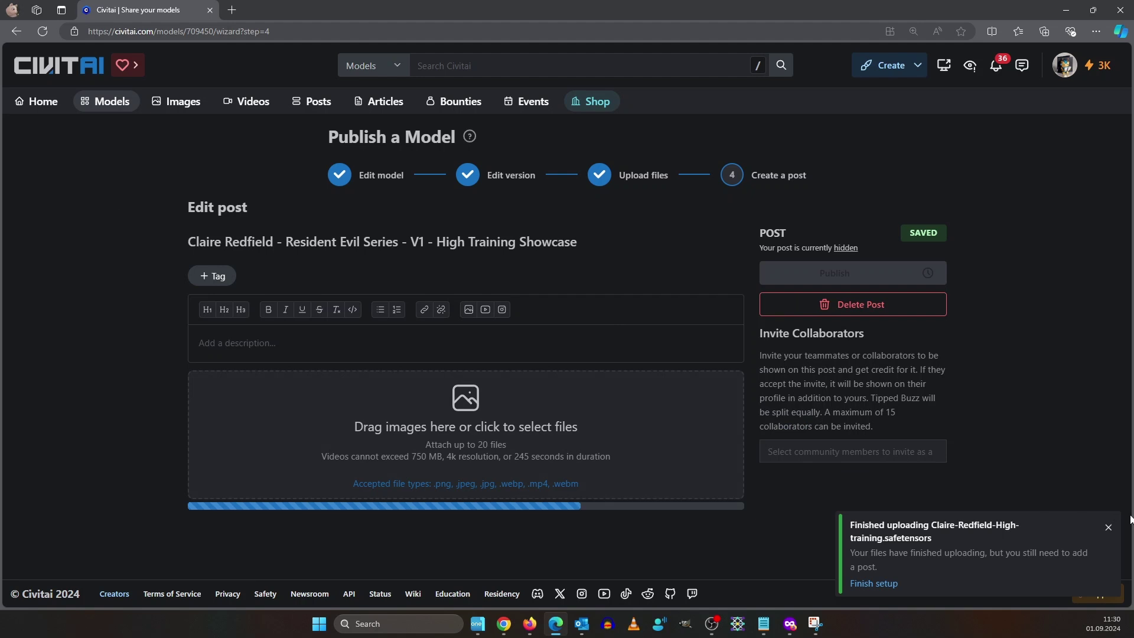
{"action": "left_click", "coordinate": [1102, 533]}
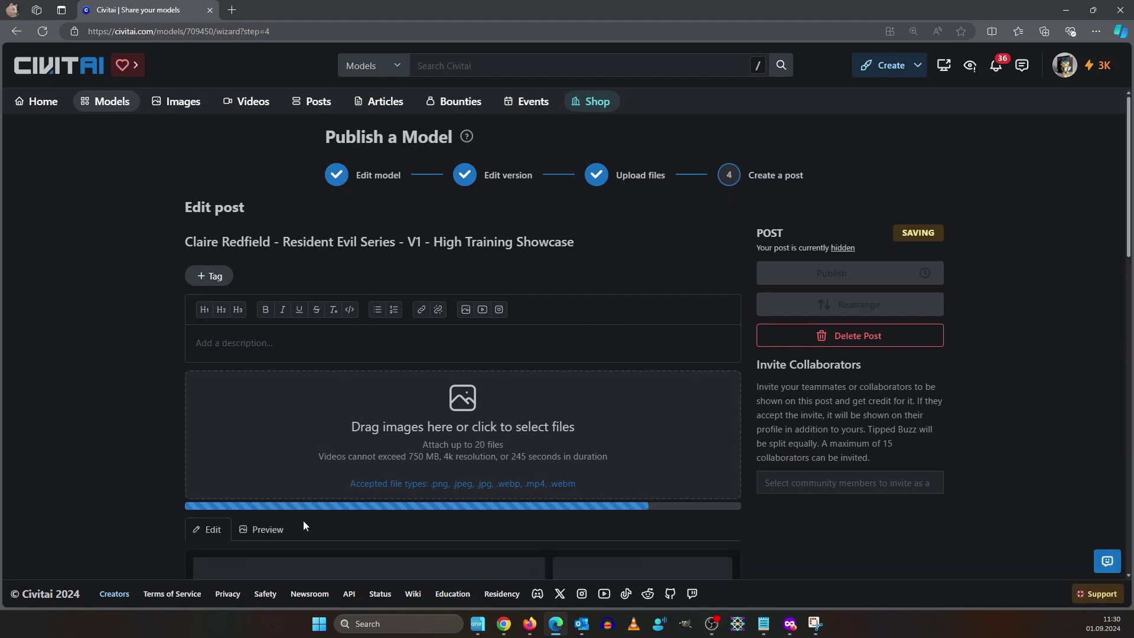
{"action": "scroll", "coordinate": [253, 351], "scroll_direction": "down", "scroll_amount": 5}
{"action": "scroll", "coordinate": [253, 351], "scroll_direction": "up", "scroll_amount": 5}
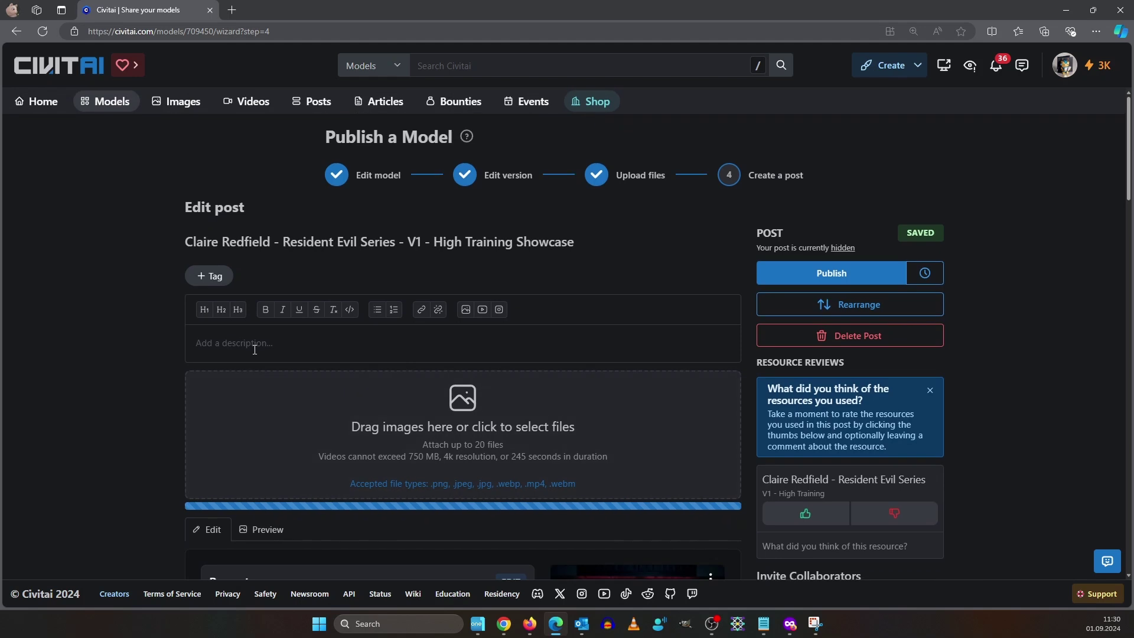
{"action": "left_click", "coordinate": [189, 283]}
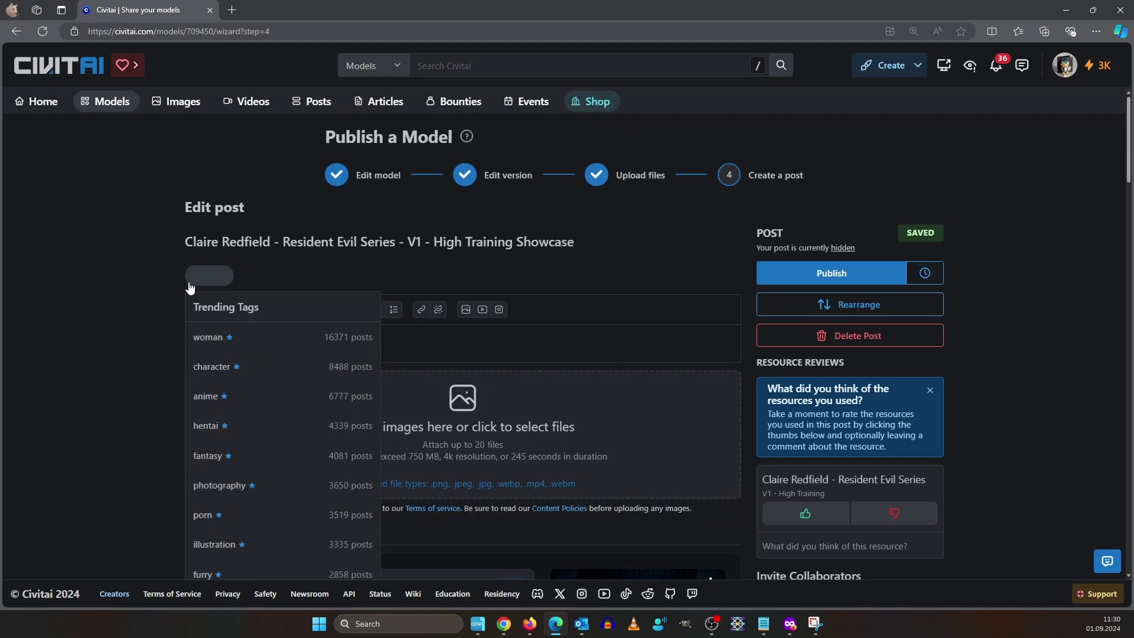
{"action": "type", "text": "resident evil"}
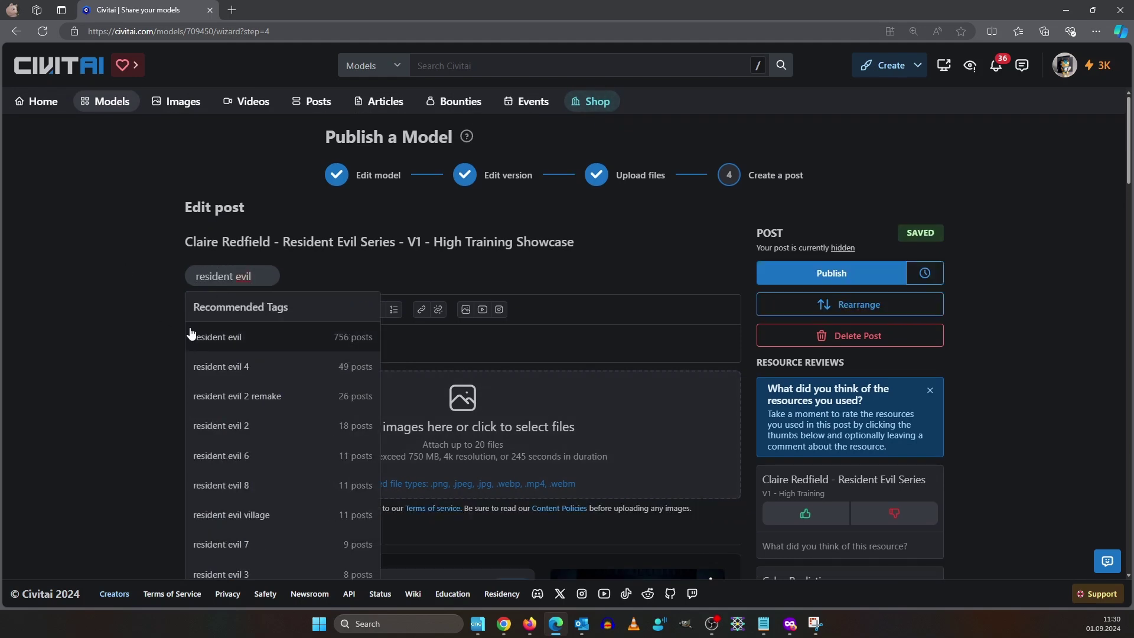
{"action": "left_click", "coordinate": [190, 335]}
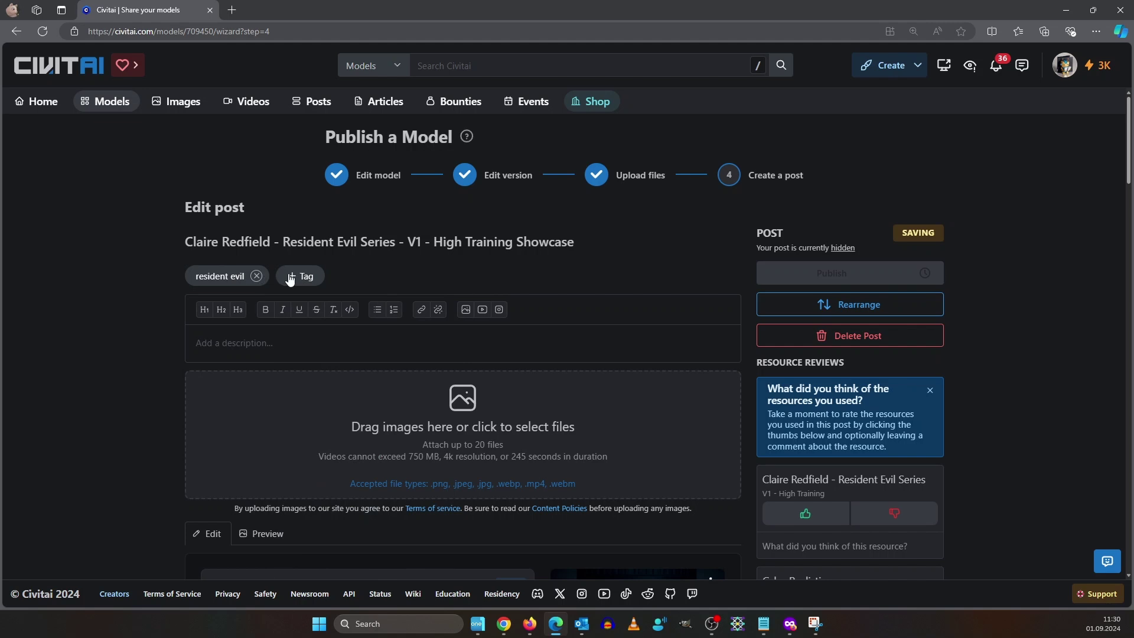
Step: Add the post tags claire redfield, character and lora
{"action": "left_click", "coordinate": [300, 276]}
{"action": "type", "text": "clair"}
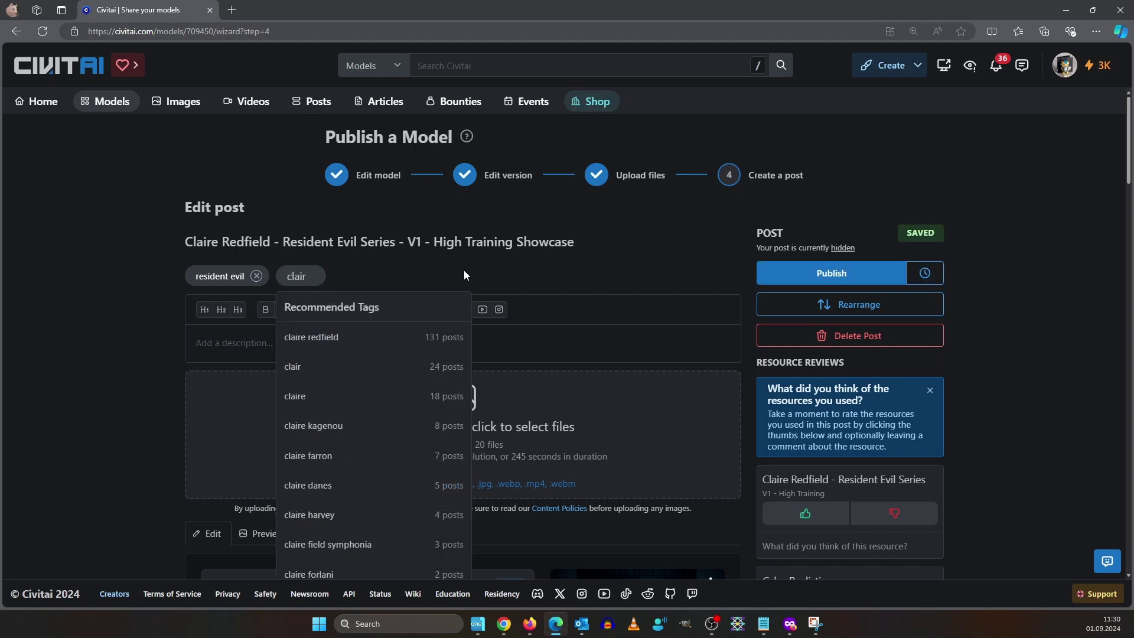
{"action": "left_click", "coordinate": [307, 336]}
{"action": "left_click", "coordinate": [405, 276]}
{"action": "left_click", "coordinate": [437, 365]}
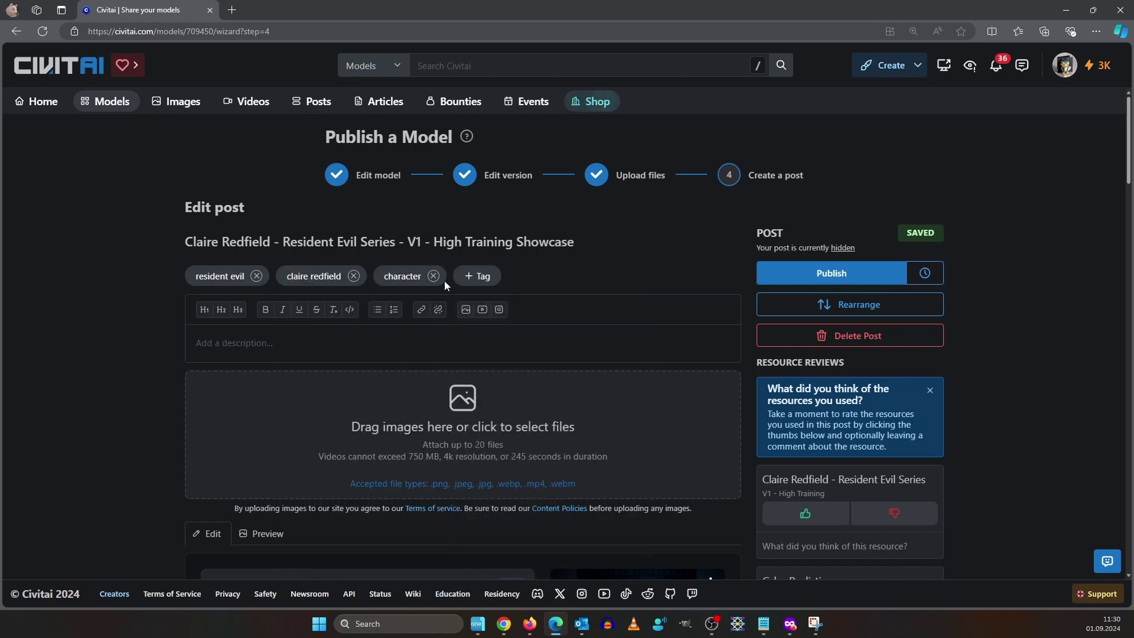
{"action": "left_click", "coordinate": [469, 277]}
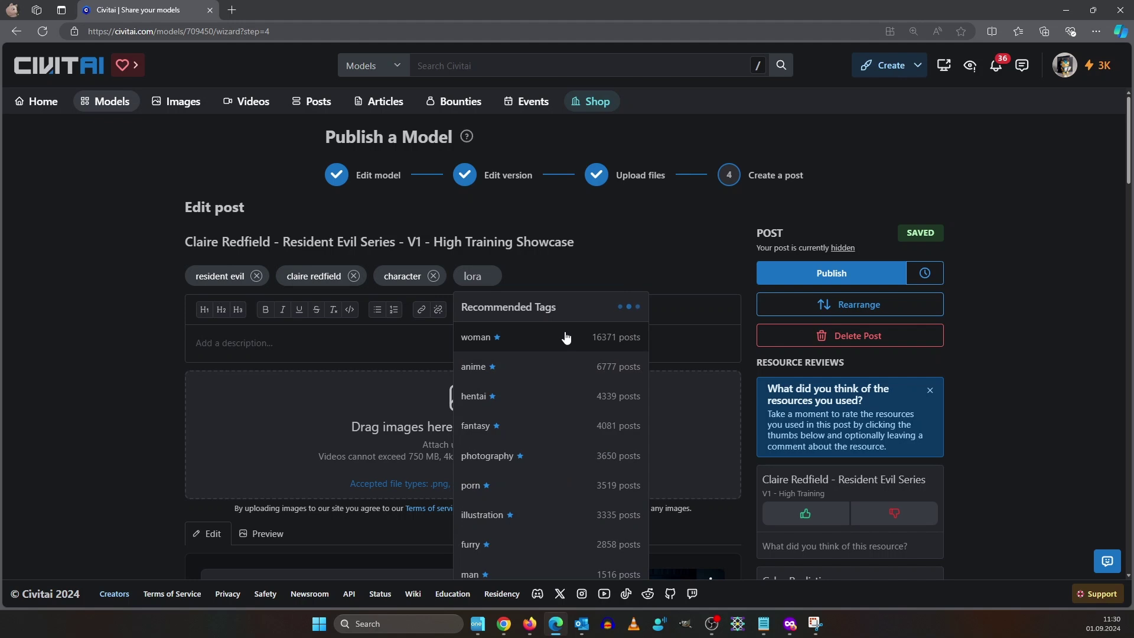
{"action": "left_click", "coordinate": [530, 346]}
Step: Reorder the post images, moving the portrait and gate shots to the front
{"action": "scroll", "coordinate": [602, 281], "scroll_direction": "down", "scroll_amount": 6}
{"action": "scroll", "coordinate": [661, 336], "scroll_direction": "up", "scroll_amount": 4}
{"action": "left_click", "coordinate": [843, 184]}
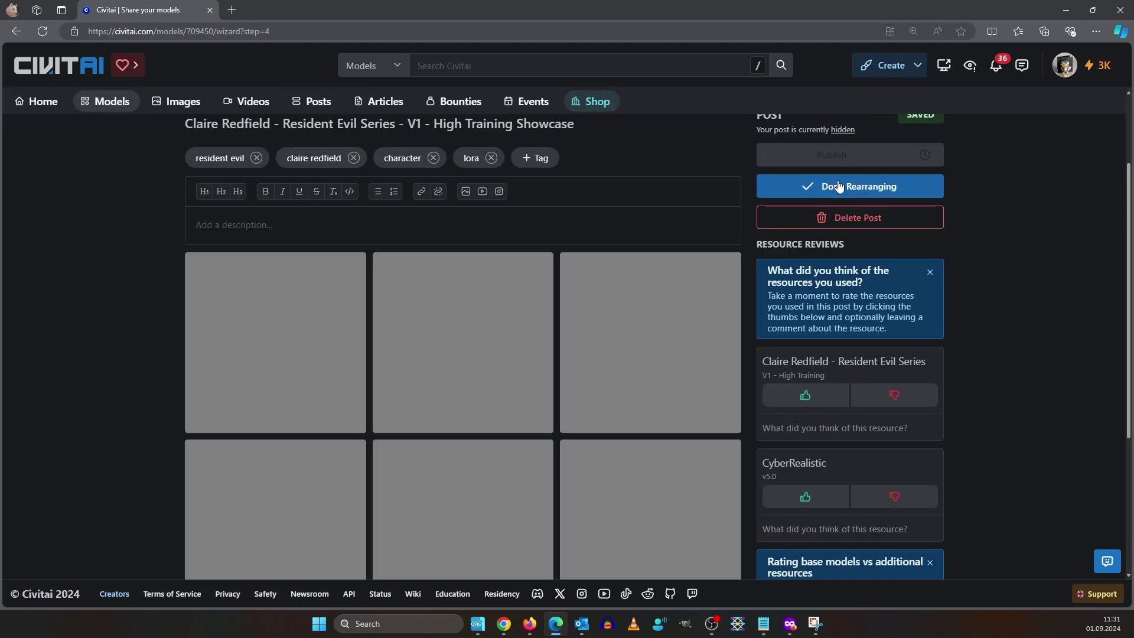
{"action": "scroll", "coordinate": [645, 410], "scroll_direction": "down", "scroll_amount": 2}
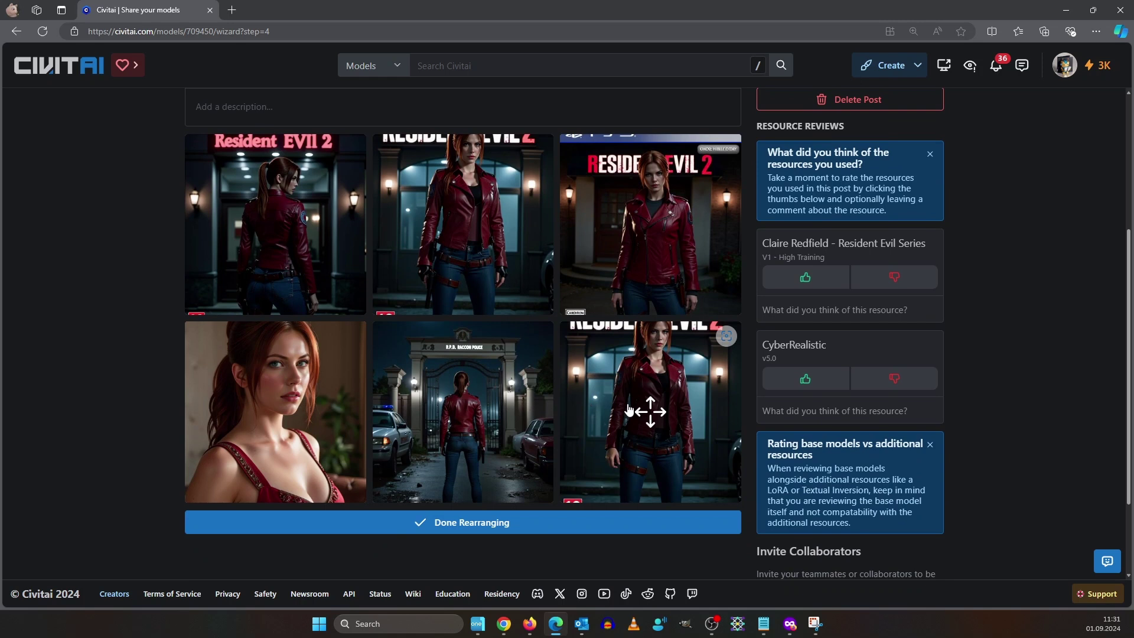
{"action": "scroll", "coordinate": [712, 409], "scroll_direction": "up", "scroll_amount": 1}
{"action": "left_click_drag", "start_coordinate": [463, 284], "coordinate": [650, 468]}
{"action": "left_click_drag", "start_coordinate": [524, 327], "coordinate": [651, 405]}
{"action": "left_click", "coordinate": [460, 515]}
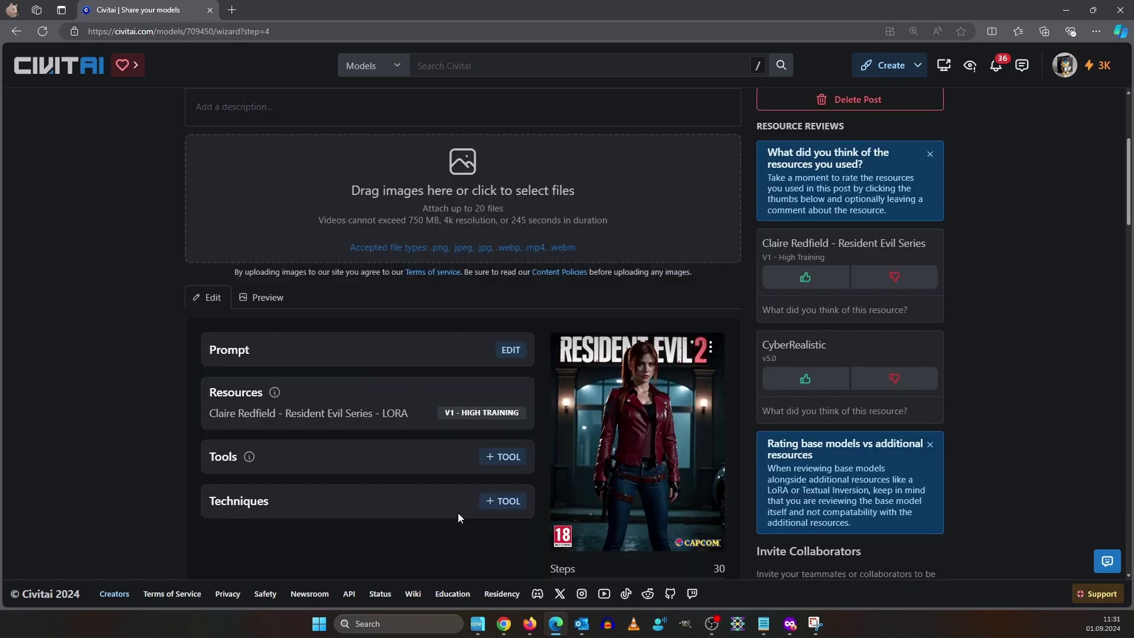
Step: Delete one Resident Evil 2 image from the post
{"action": "scroll", "coordinate": [646, 321], "scroll_direction": "down", "scroll_amount": 10}
{"action": "scroll", "coordinate": [791, 365], "scroll_direction": "down", "scroll_amount": 6}
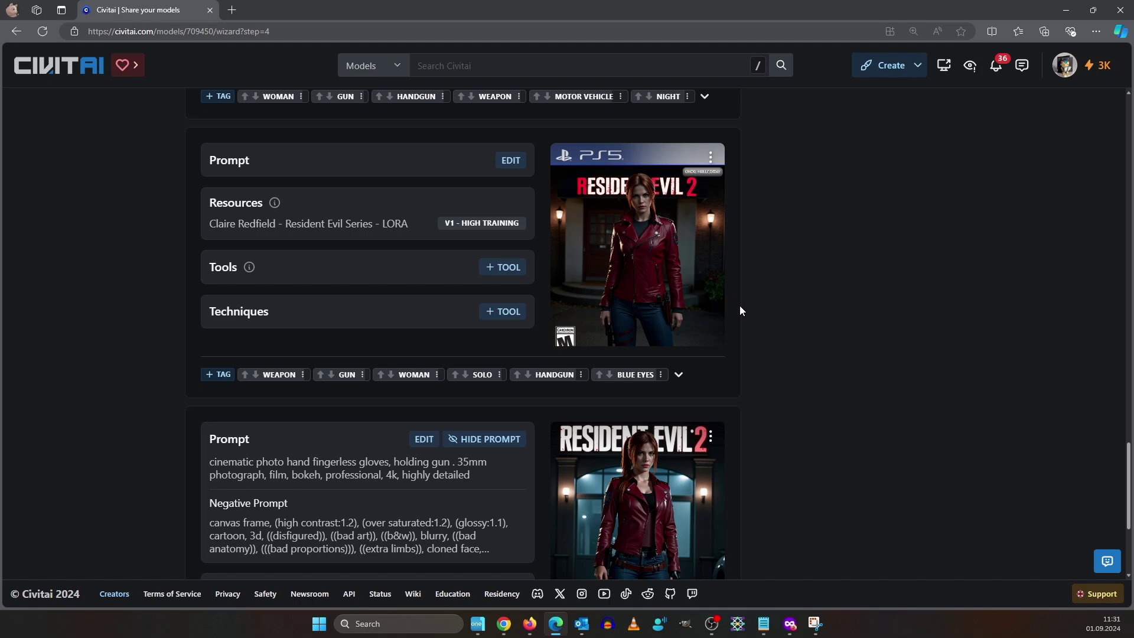
{"action": "scroll", "coordinate": [753, 329], "scroll_direction": "down", "scroll_amount": 4}
{"action": "left_click", "coordinate": [712, 207]}
{"action": "left_click", "coordinate": [655, 255]}
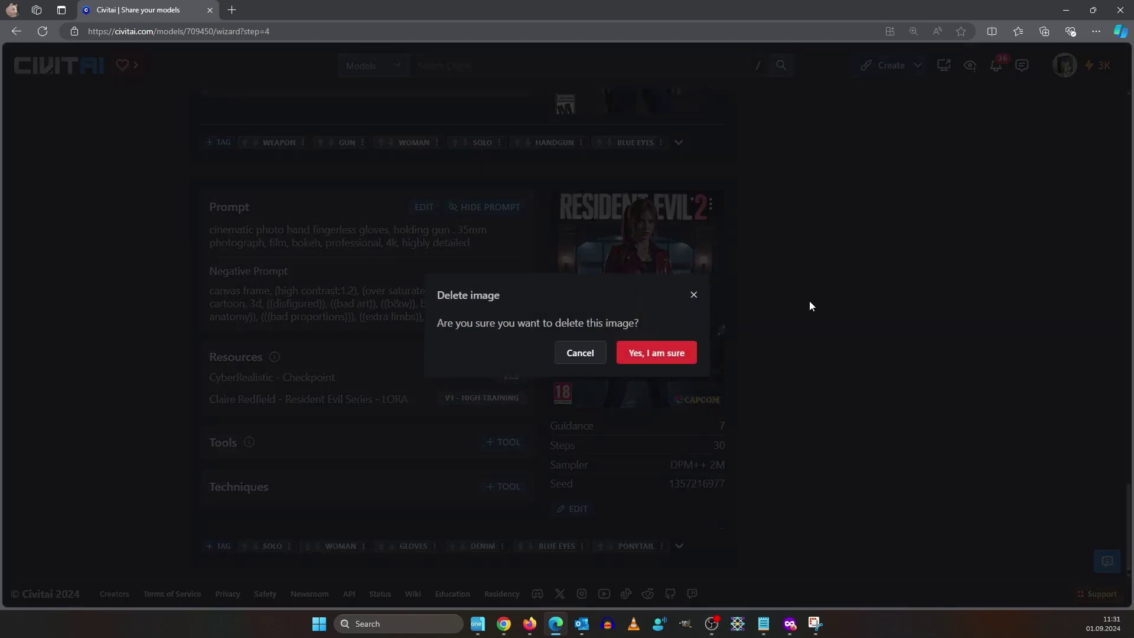
{"action": "left_click", "coordinate": [667, 353]}
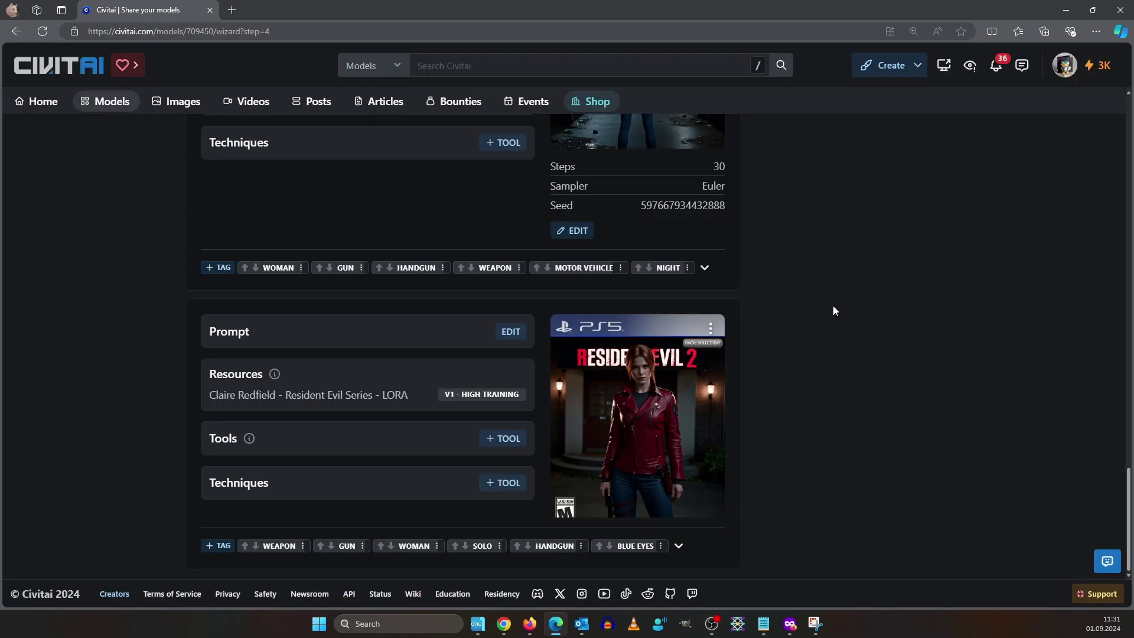
Step: Add the 'resident evil 2' post tag and publish the showcase post
{"action": "scroll", "coordinate": [1004, 467], "scroll_direction": "down", "scroll_amount": 1}
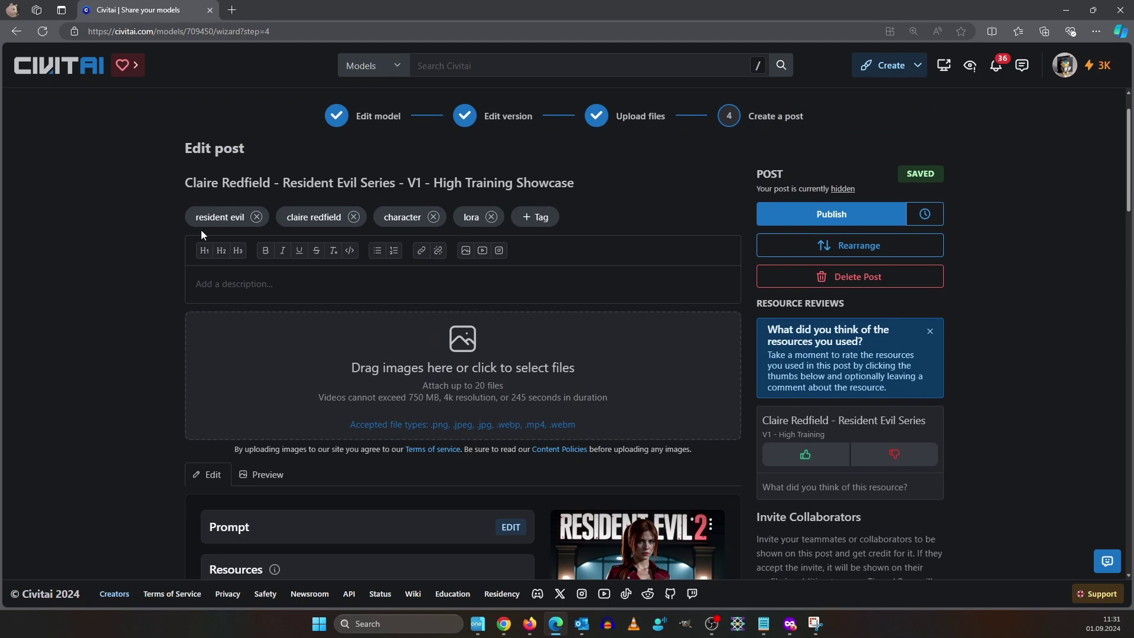
{"action": "left_click", "coordinate": [549, 217]}
{"action": "type", "text": "resident evil"}
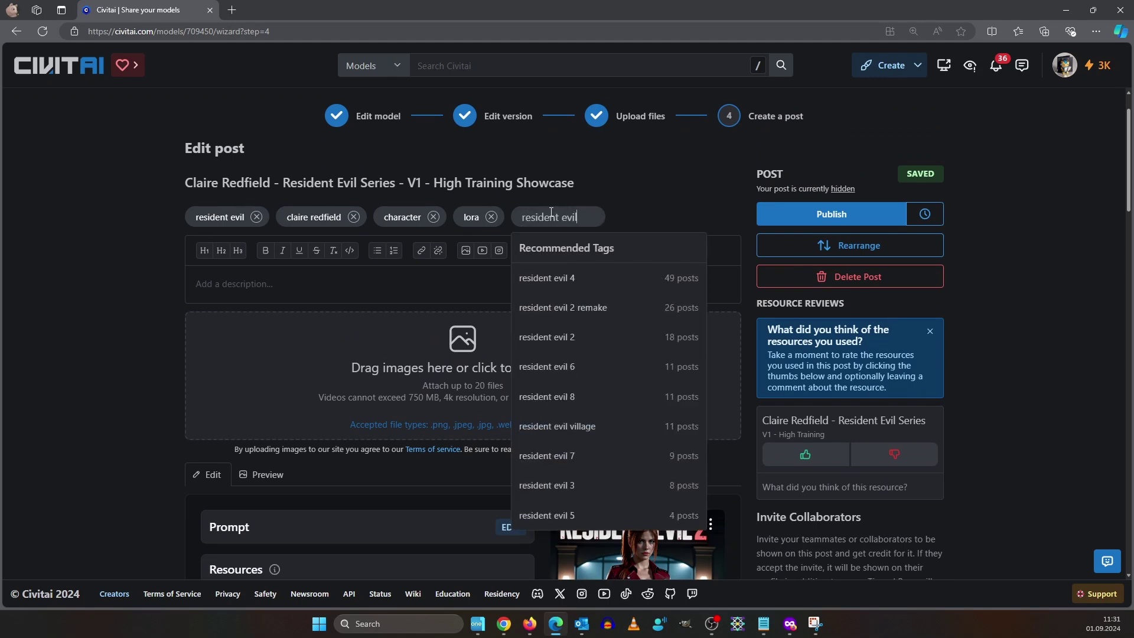
{"action": "left_click", "coordinate": [656, 337]}
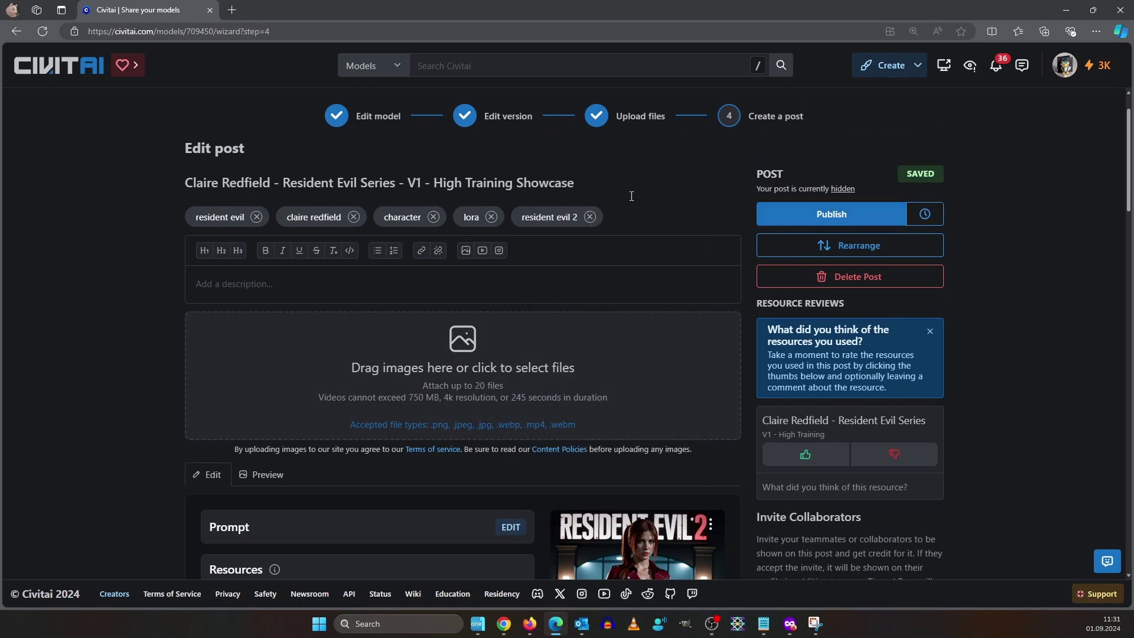
{"action": "left_click", "coordinate": [835, 215]}
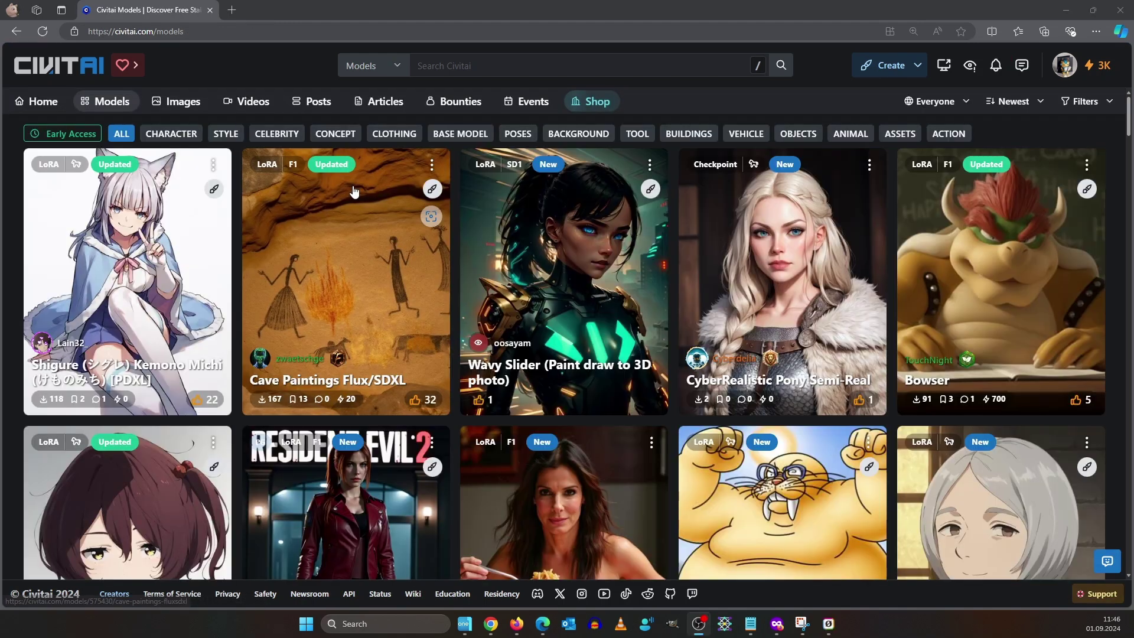
Step: Search Civitai for 'claire red' from the Models listing
{"action": "scroll", "coordinate": [465, 391], "scroll_direction": "down", "scroll_amount": 3}
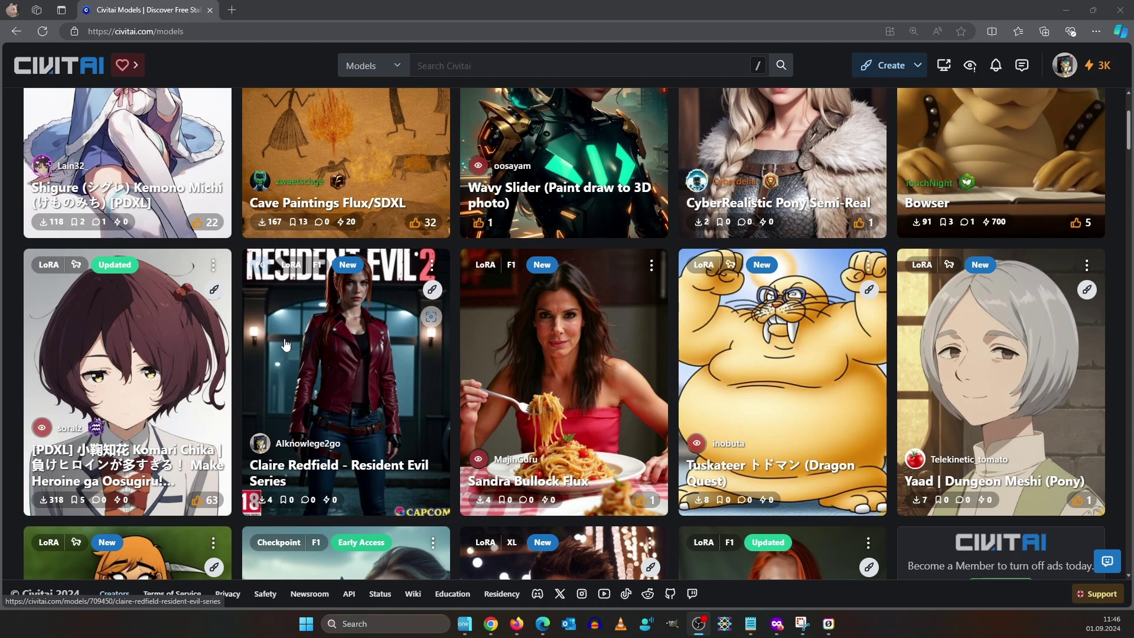
{"action": "scroll", "coordinate": [388, 392], "scroll_direction": "up", "scroll_amount": 3}
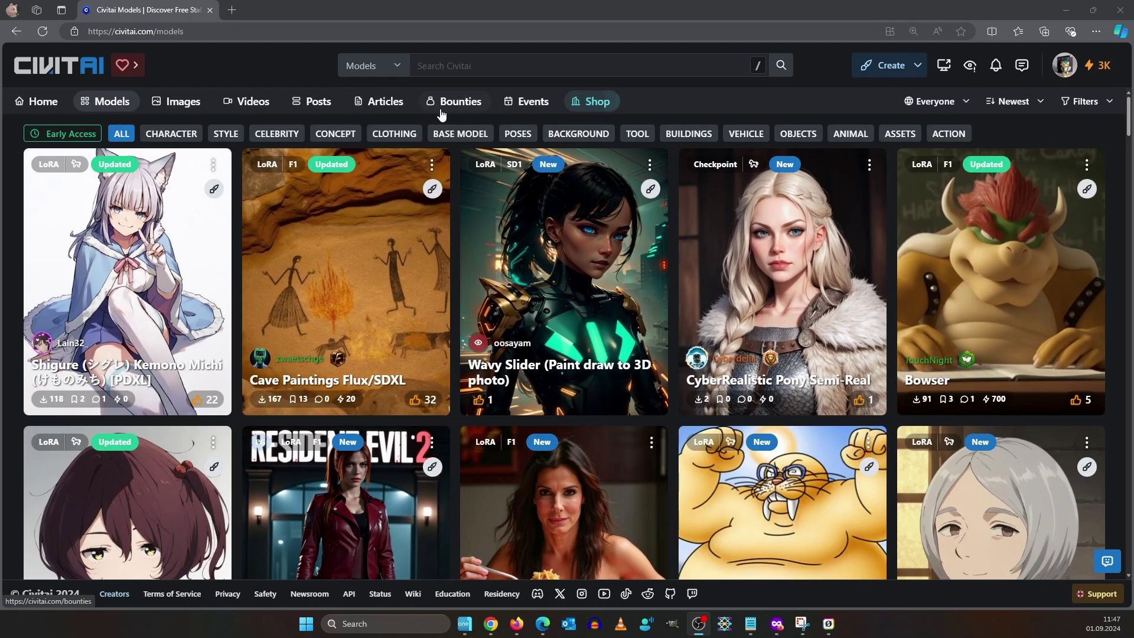
{"action": "left_click", "coordinate": [506, 69]}
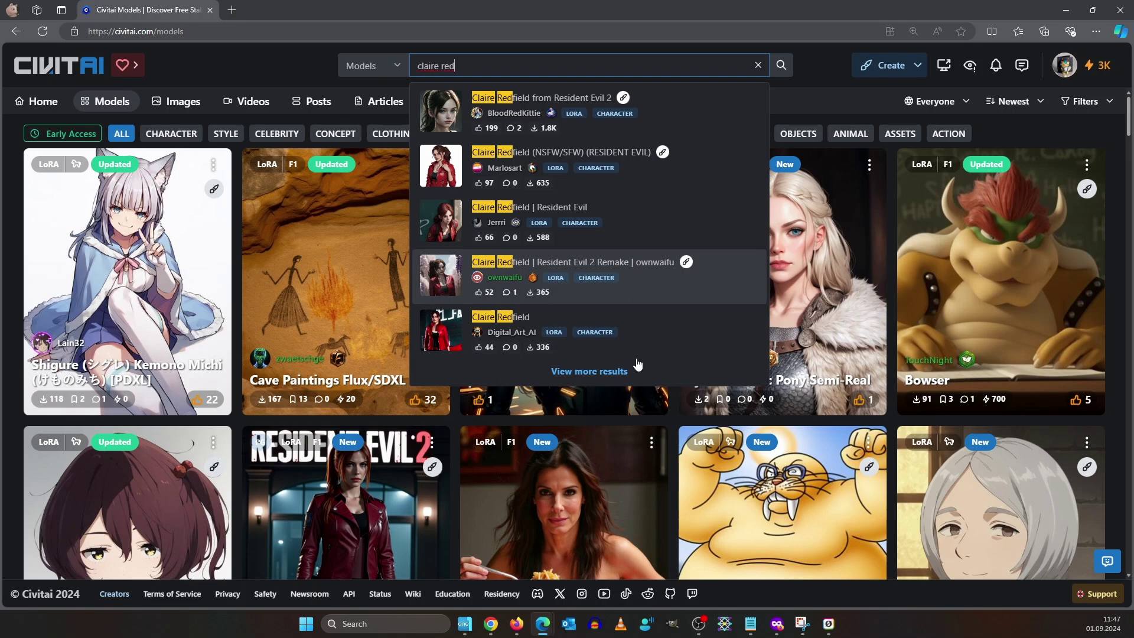
Step: View all 'claire red' search results, then return to the Claire Redfield model page
{"action": "left_click", "coordinate": [594, 372]}
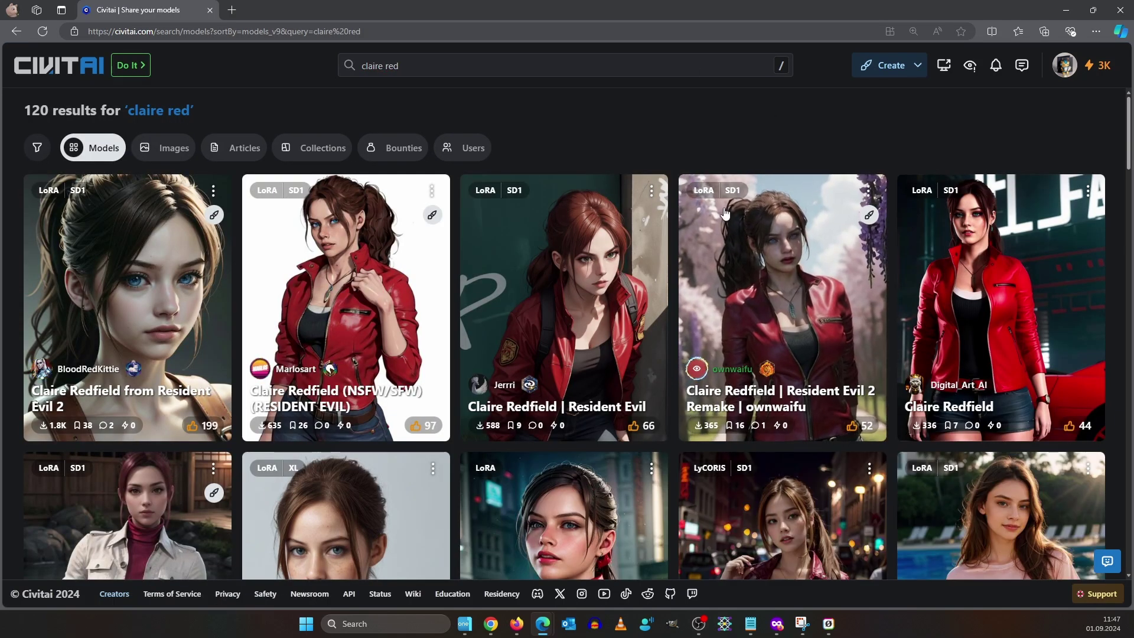
{"action": "scroll", "coordinate": [582, 251], "scroll_direction": "down", "scroll_amount": 6}
{"action": "scroll", "coordinate": [582, 251], "scroll_direction": "down", "scroll_amount": 3}
{"action": "scroll", "coordinate": [298, 189], "scroll_direction": "up", "scroll_amount": 9}
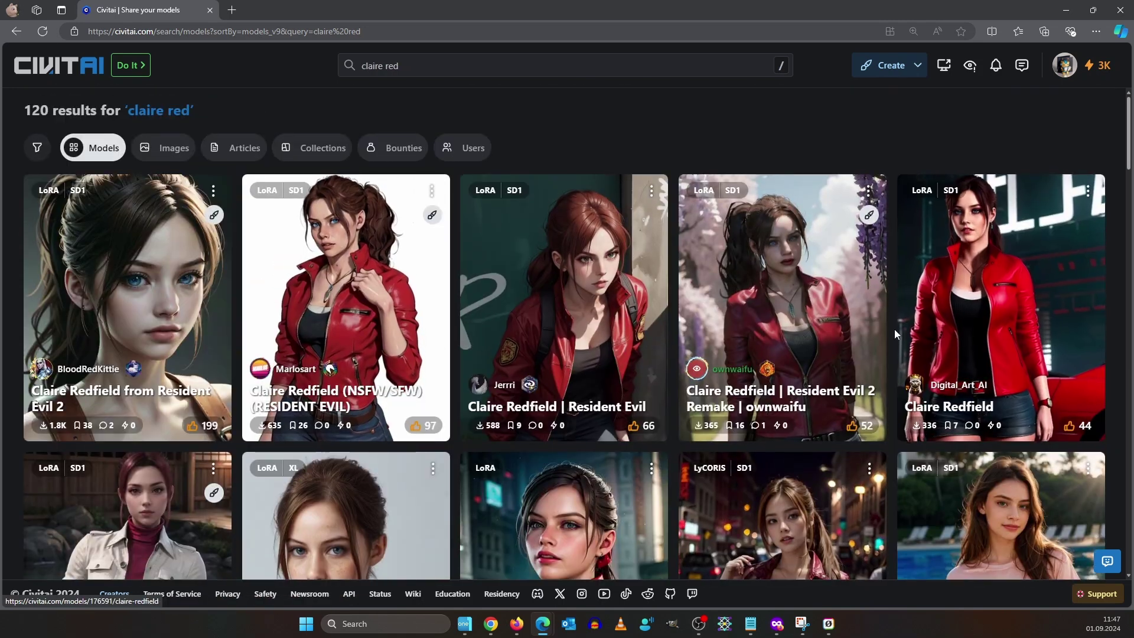
{"action": "key", "text": "alt+Left"}
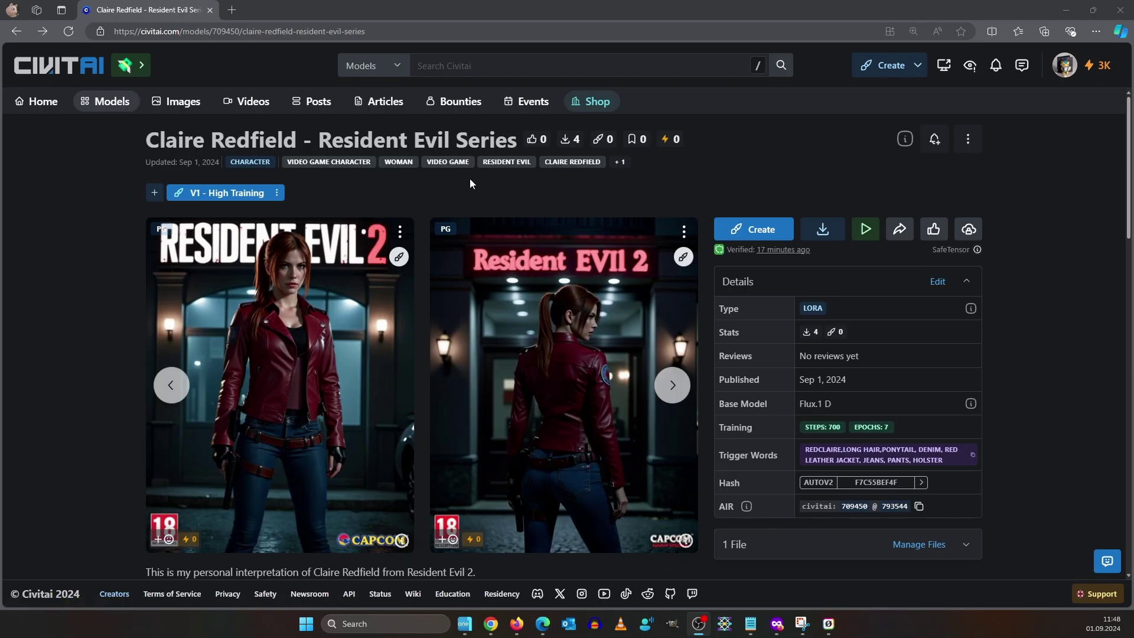
Step: List the resident evil tag's models sorted by Newest and scroll through them
{"action": "left_click", "coordinate": [493, 161]}
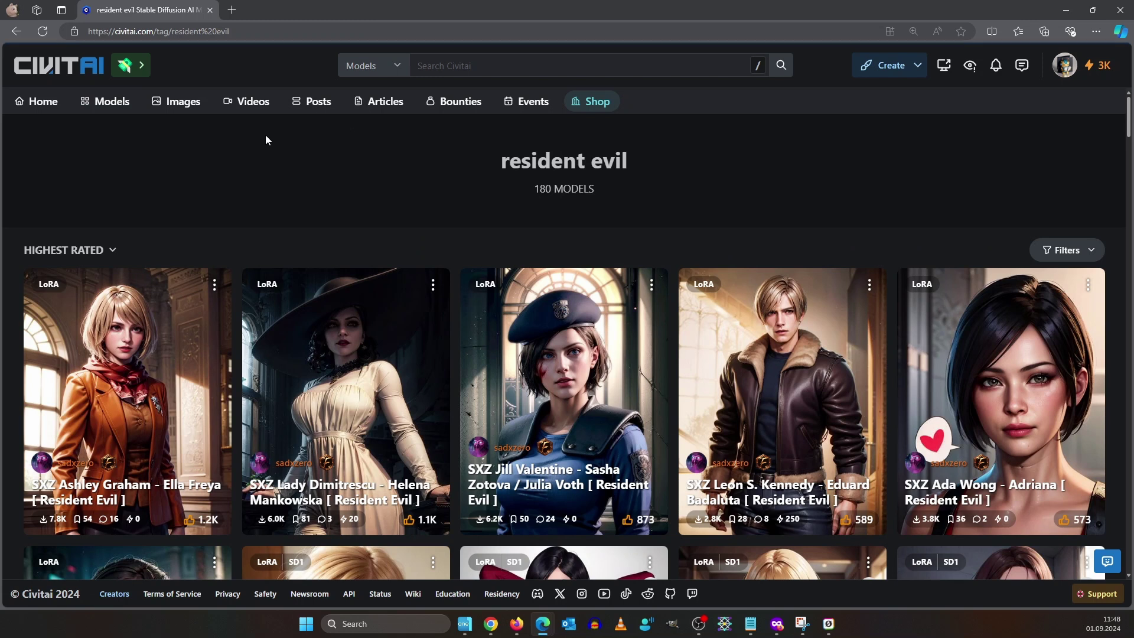
{"action": "left_click", "coordinate": [76, 256]}
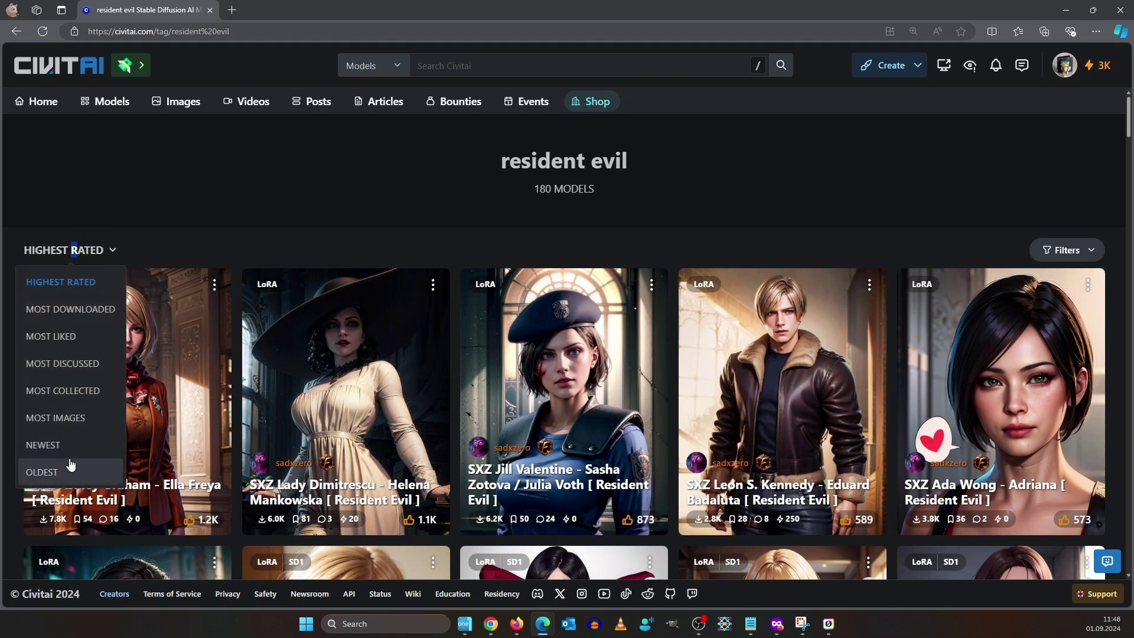
{"action": "left_click", "coordinate": [42, 444]}
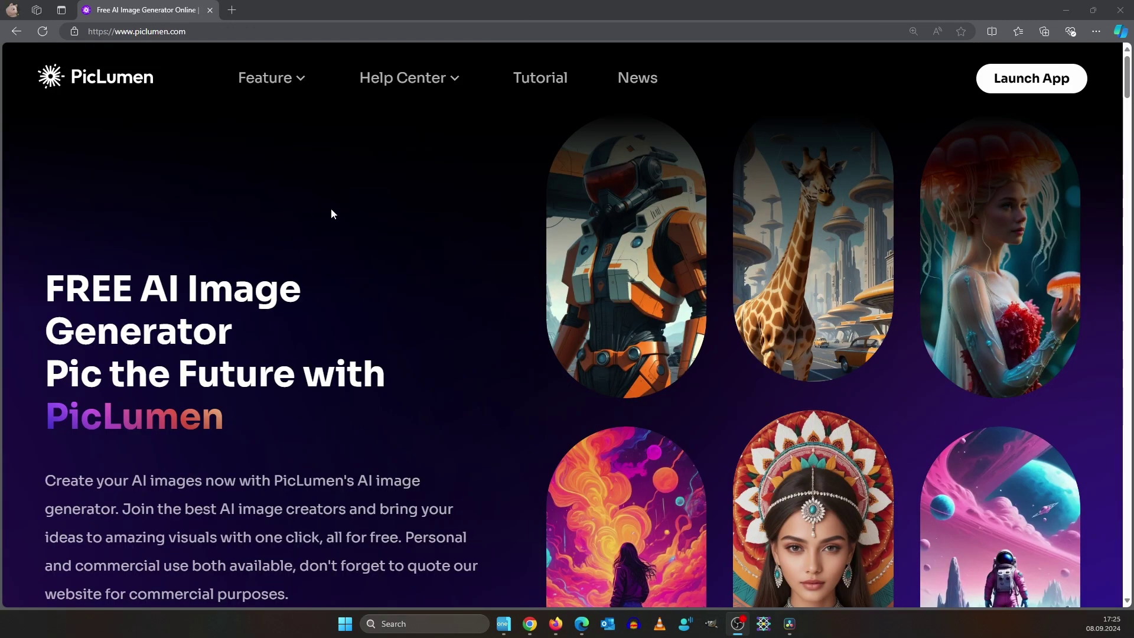
{"action": "scroll", "coordinate": [478, 307], "scroll_direction": "down", "scroll_amount": 15}
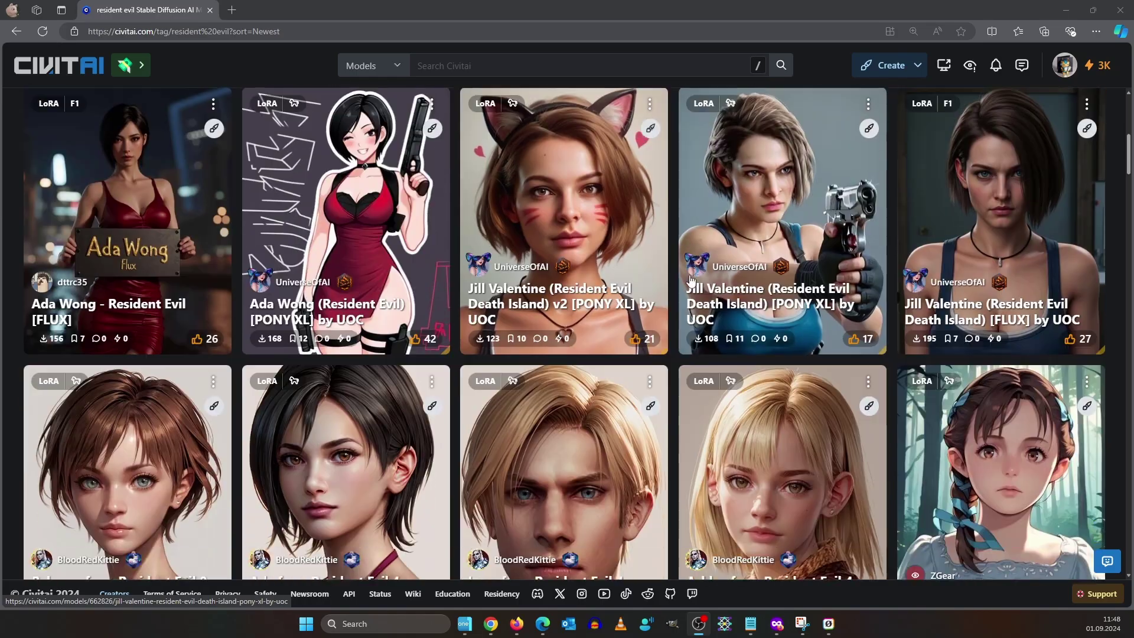
{"action": "scroll", "coordinate": [713, 278], "scroll_direction": "down", "scroll_amount": 4}
{"action": "scroll", "coordinate": [684, 269], "scroll_direction": "down", "scroll_amount": 5}
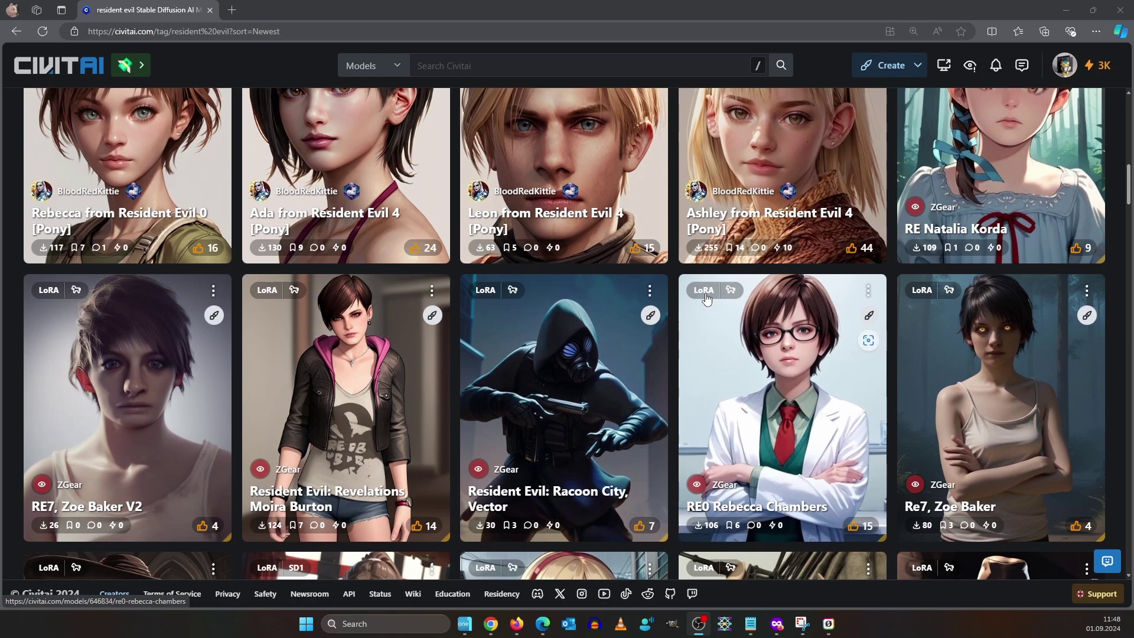
{"action": "scroll", "coordinate": [673, 250], "scroll_direction": "down", "scroll_amount": 5}
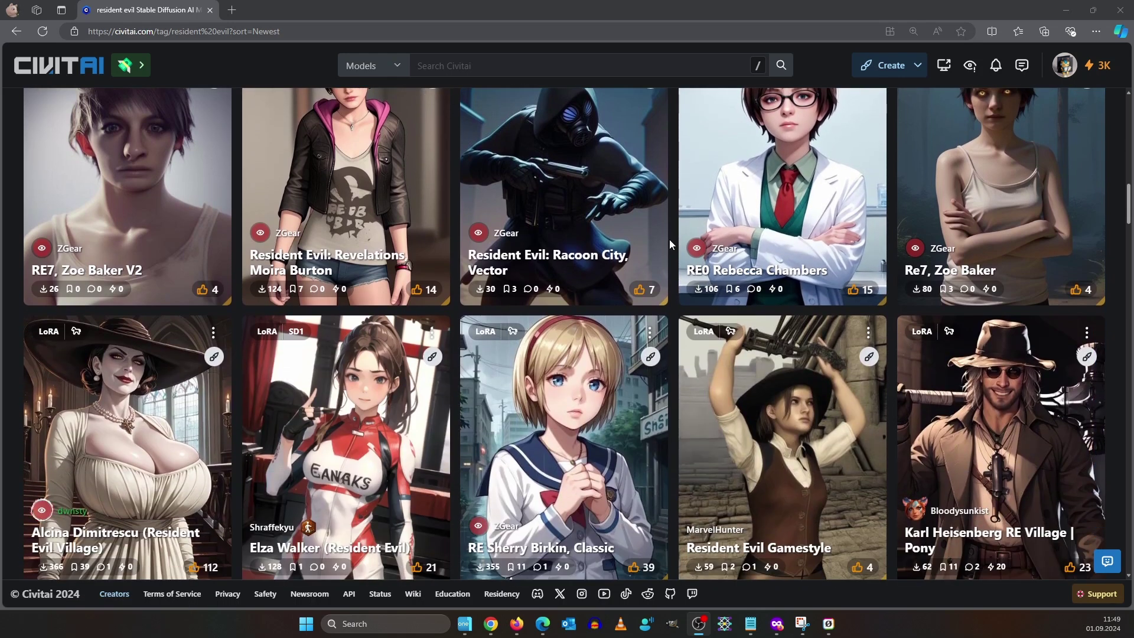